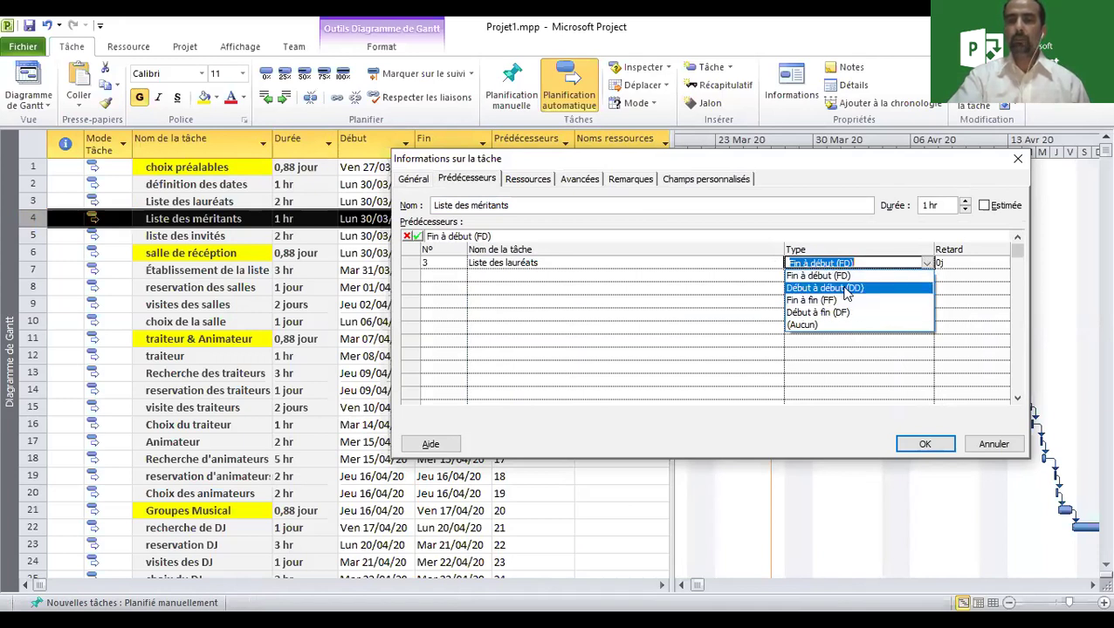
Compare the predecessor link types of Liste des méritants with the "Types de liaison" slide, and close the task information.
{"action": "left_click", "coordinate": [783, 185]}
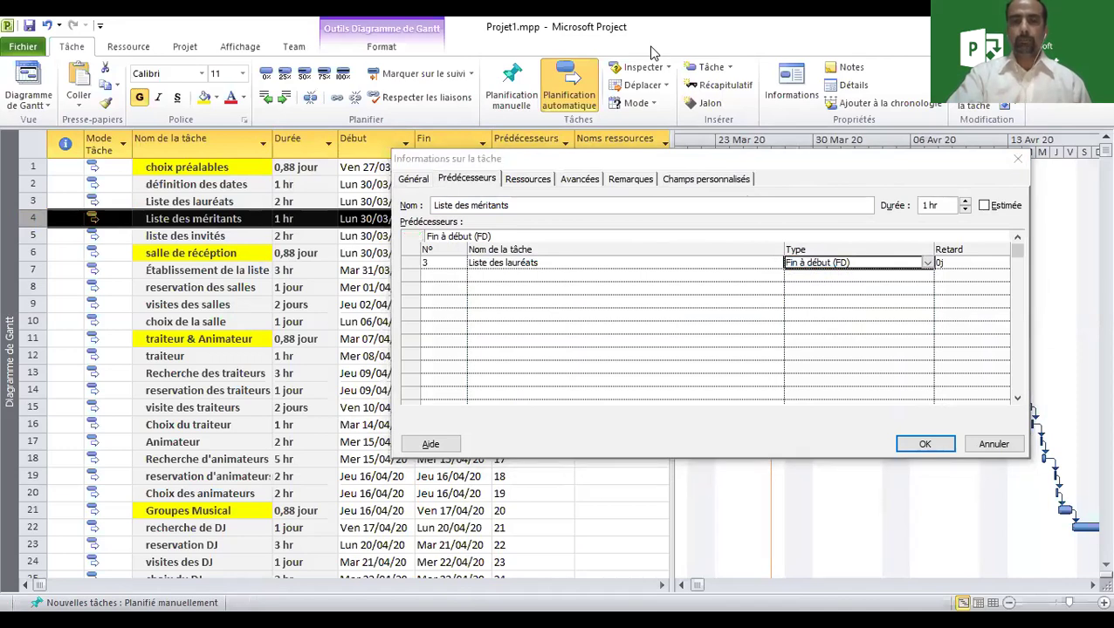
{"action": "key", "text": "alt+Tab"}
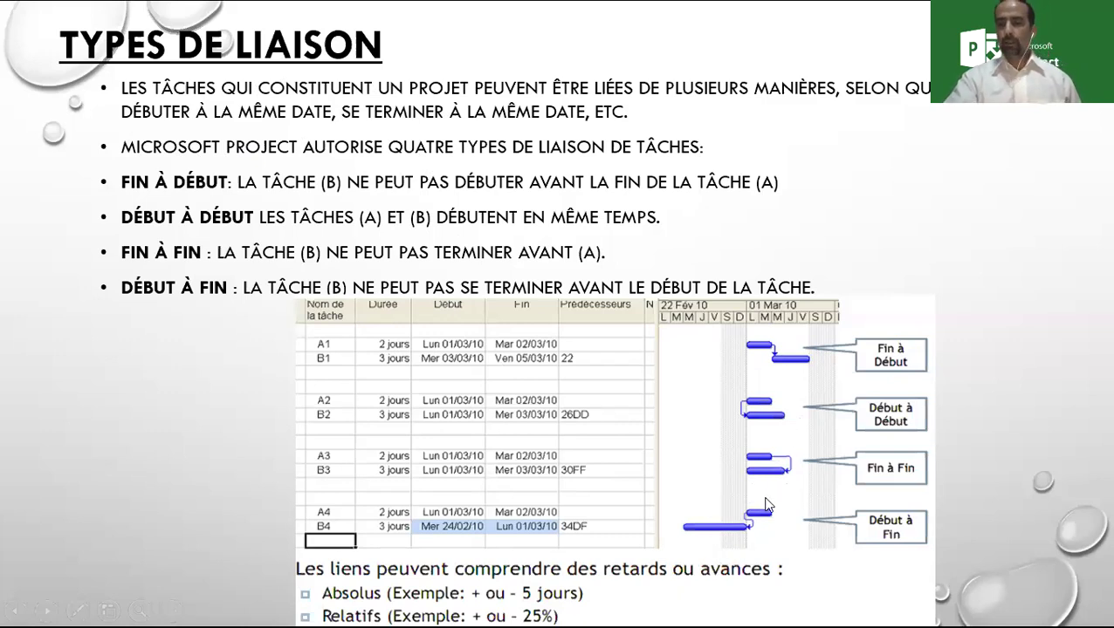
{"action": "left_click", "coordinate": [445, 470]}
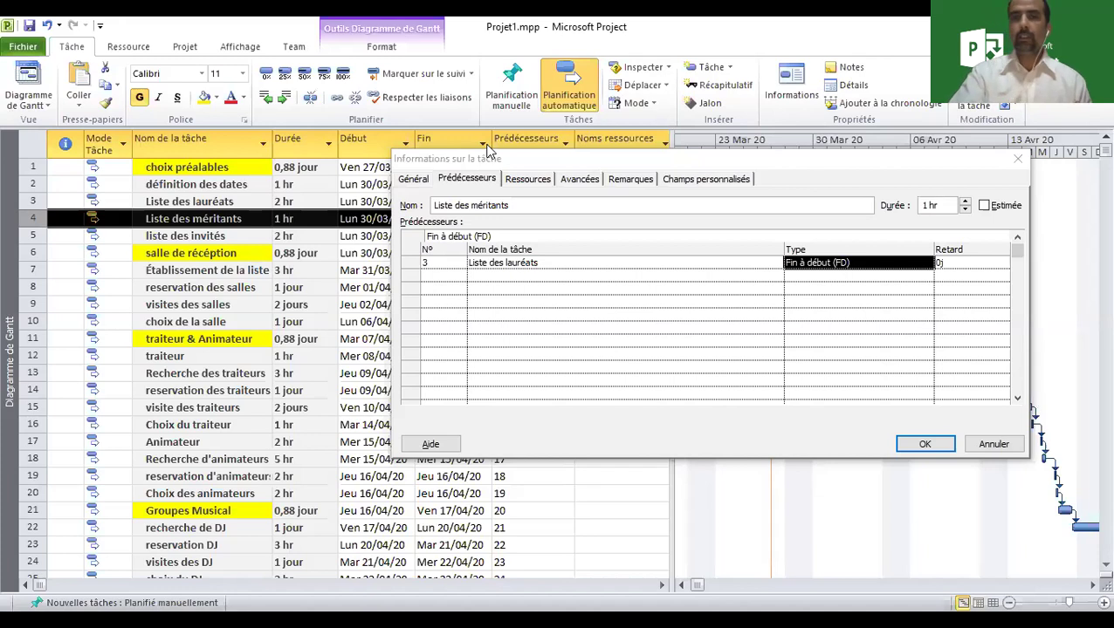
{"action": "key", "text": "Return"}
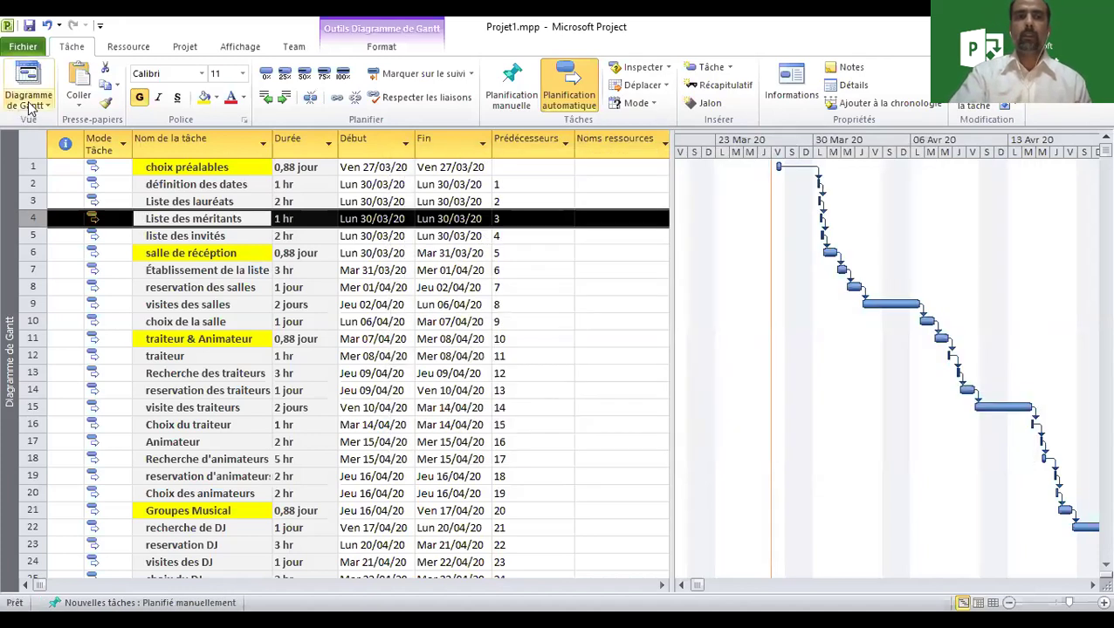
Switch to the Tableau des ressources view and go over the resource names from assistante pédagogique to les invités.
{"action": "left_click", "coordinate": [30, 106]}
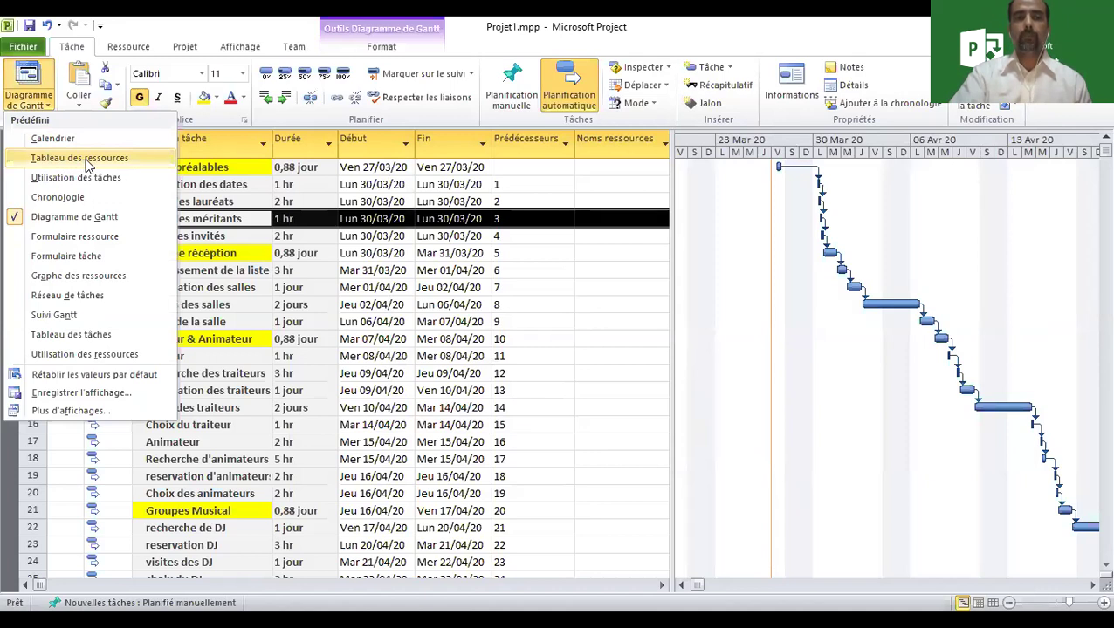
{"action": "left_click", "coordinate": [86, 159]}
{"action": "left_click", "coordinate": [167, 355]}
{"action": "left_click_drag", "start_coordinate": [159, 169], "coordinate": [187, 325]}
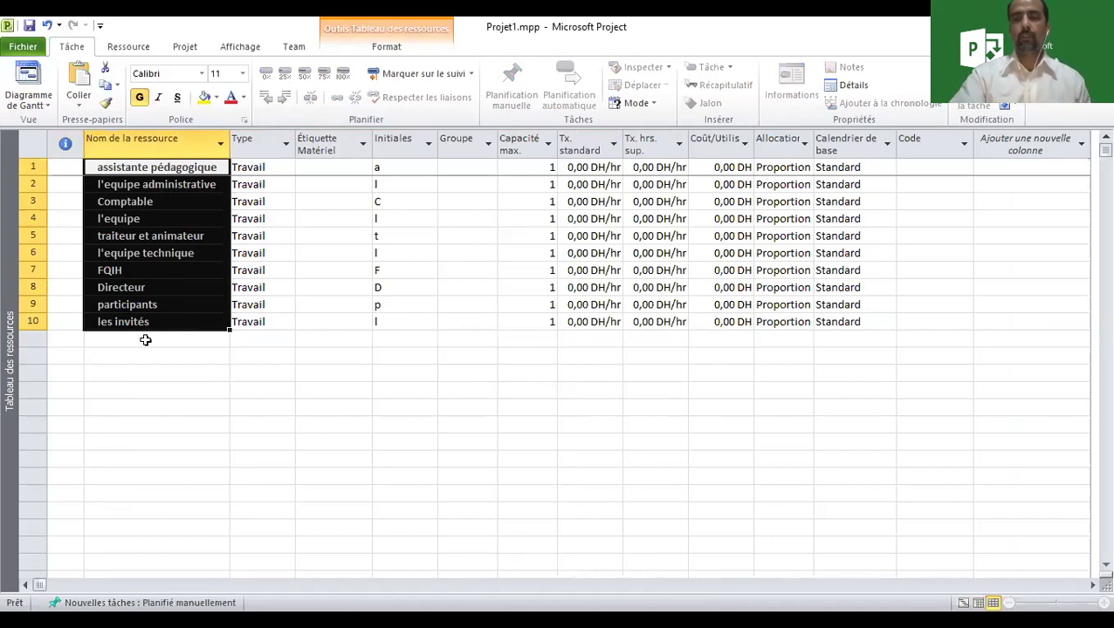
{"action": "left_click", "coordinate": [144, 340]}
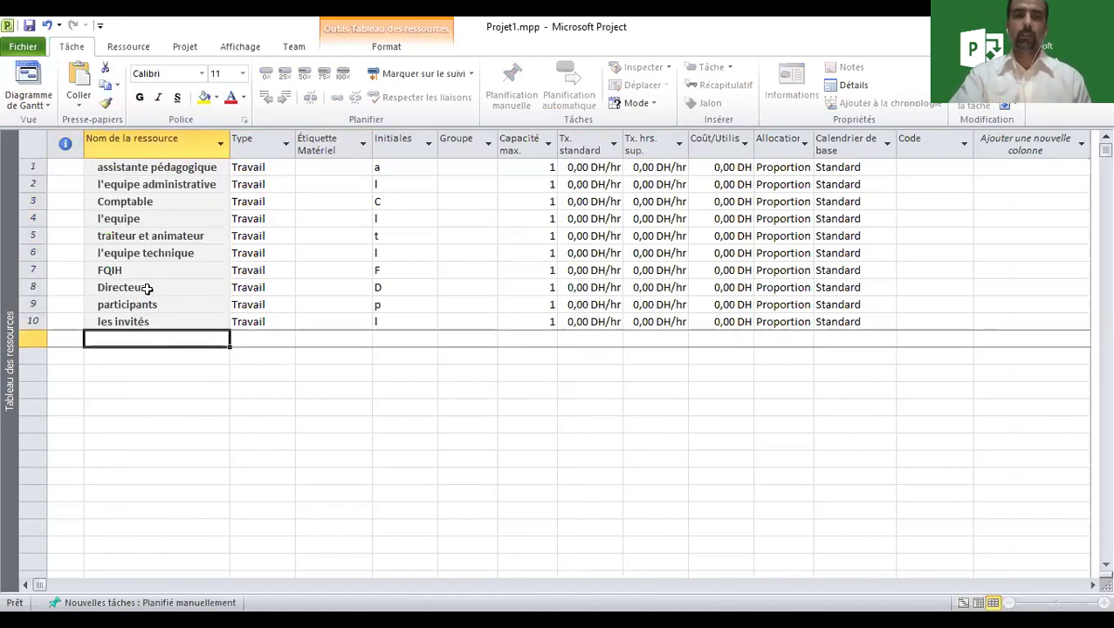
Examine the Type choices, Étiquette Matériel and Initiales fields of the resource assistante pédagogique.
{"action": "left_click", "coordinate": [180, 166]}
{"action": "left_click", "coordinate": [287, 169]}
{"action": "left_click", "coordinate": [288, 168]}
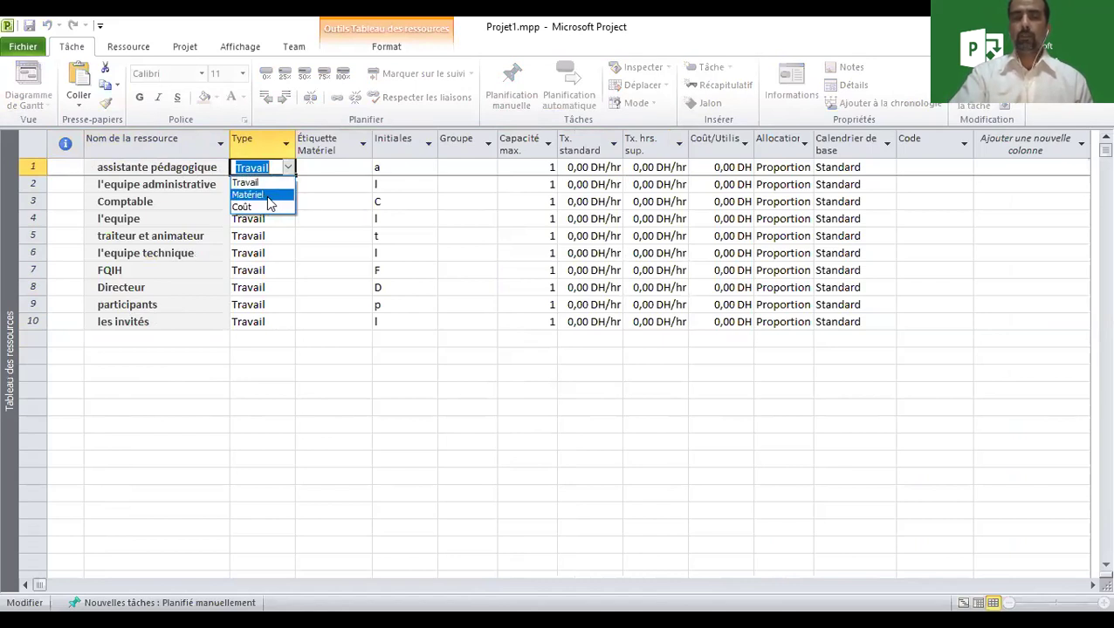
{"action": "left_click", "coordinate": [286, 166]}
{"action": "left_click", "coordinate": [286, 166]}
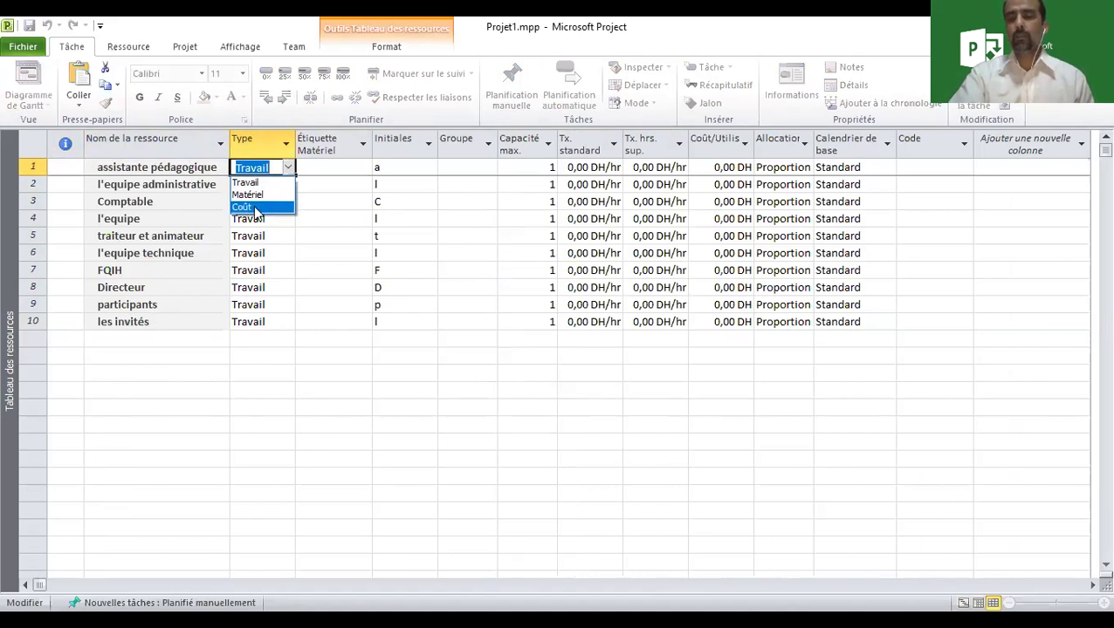
{"action": "left_click", "coordinate": [291, 180]}
{"action": "left_click", "coordinate": [332, 167]}
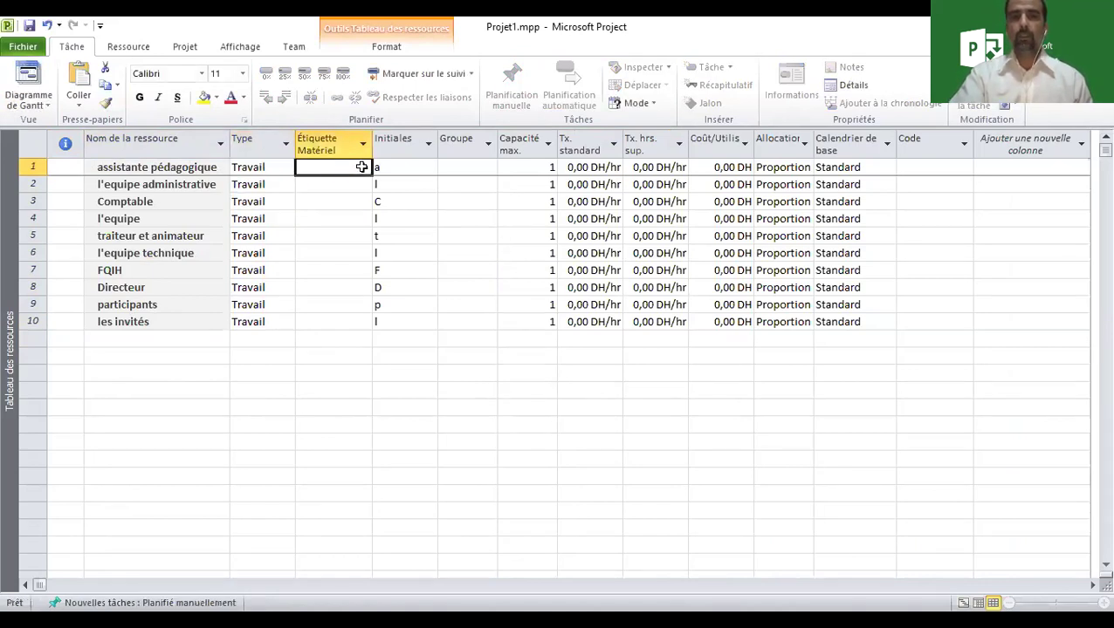
{"action": "left_click", "coordinate": [179, 170]}
{"action": "left_click", "coordinate": [184, 183]}
{"action": "left_click", "coordinate": [297, 168]}
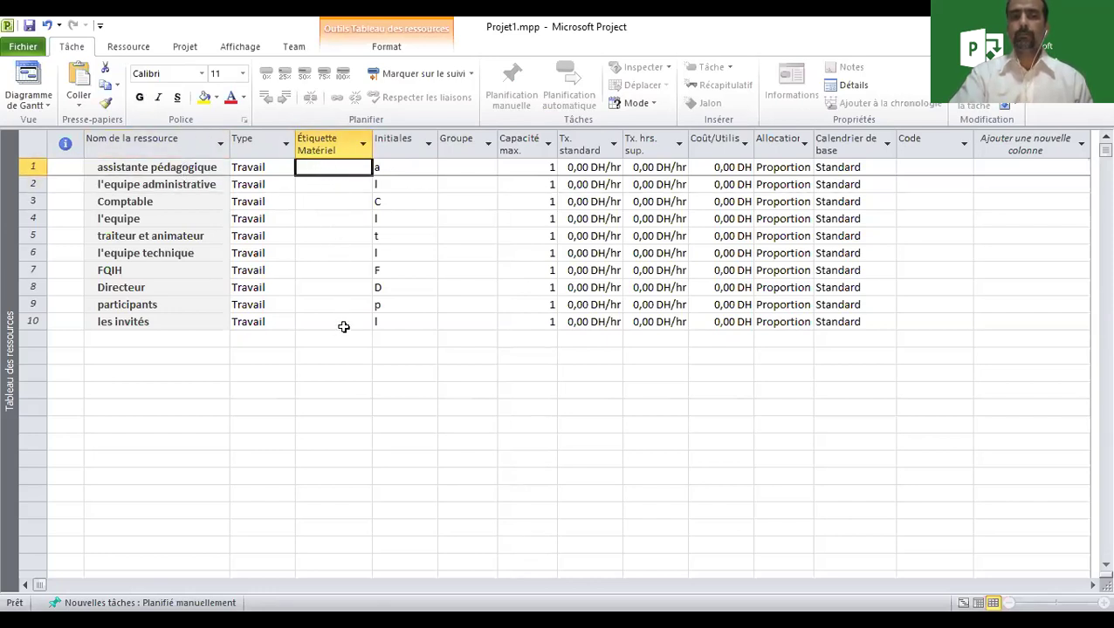
{"action": "left_click", "coordinate": [422, 169]}
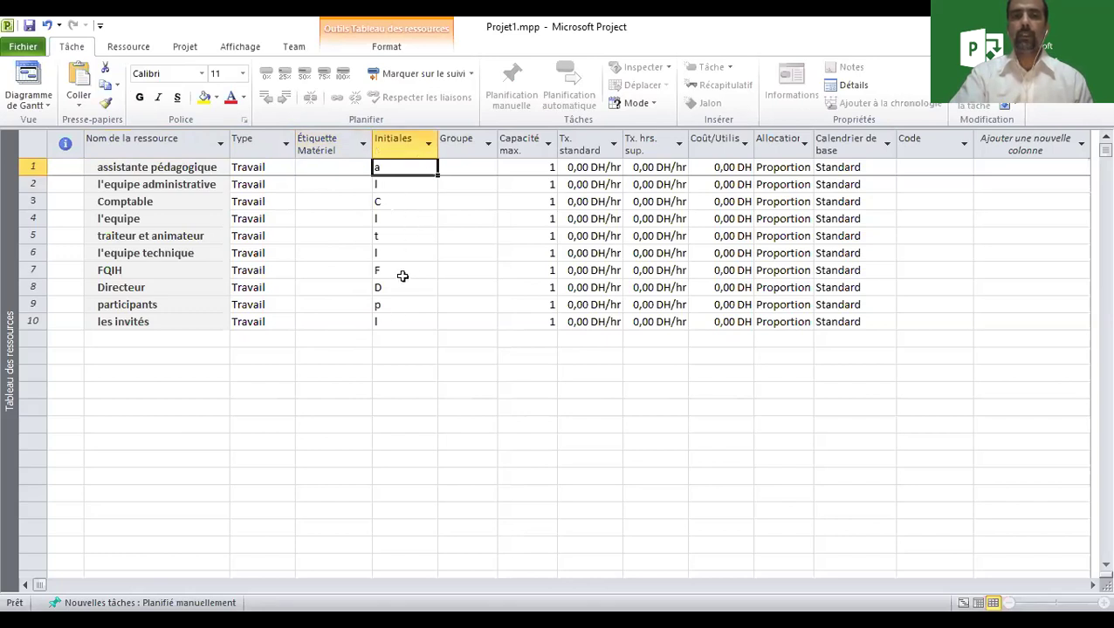
Set the group of assistante pédagogique to Direction and that of l'equipe technique to Technique.
{"action": "left_click", "coordinate": [457, 171]}
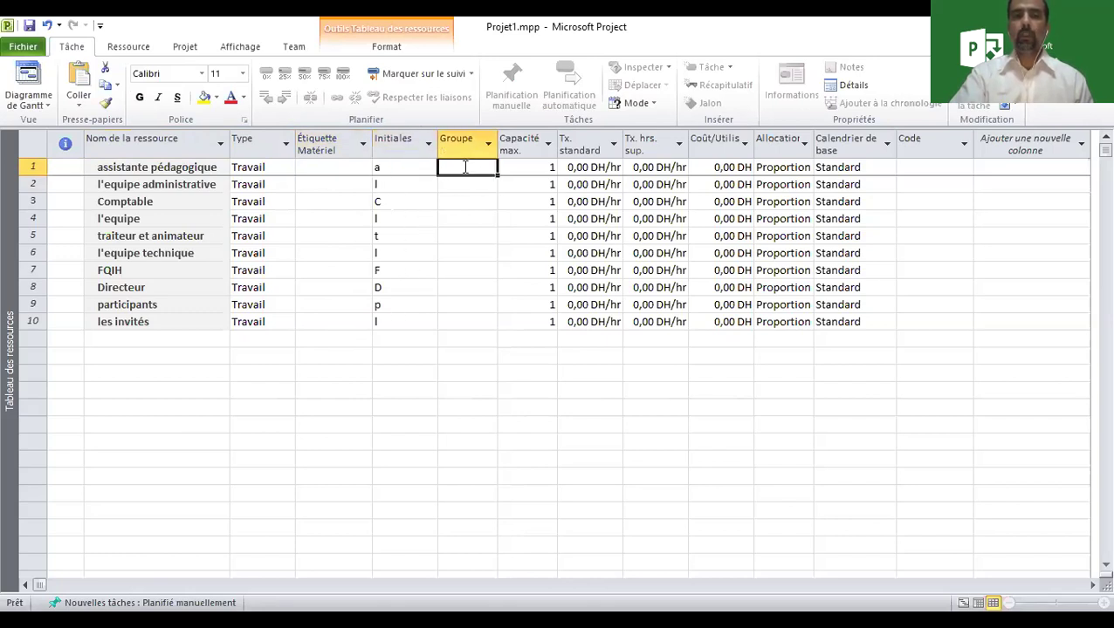
{"action": "type", "text": "Direction"}
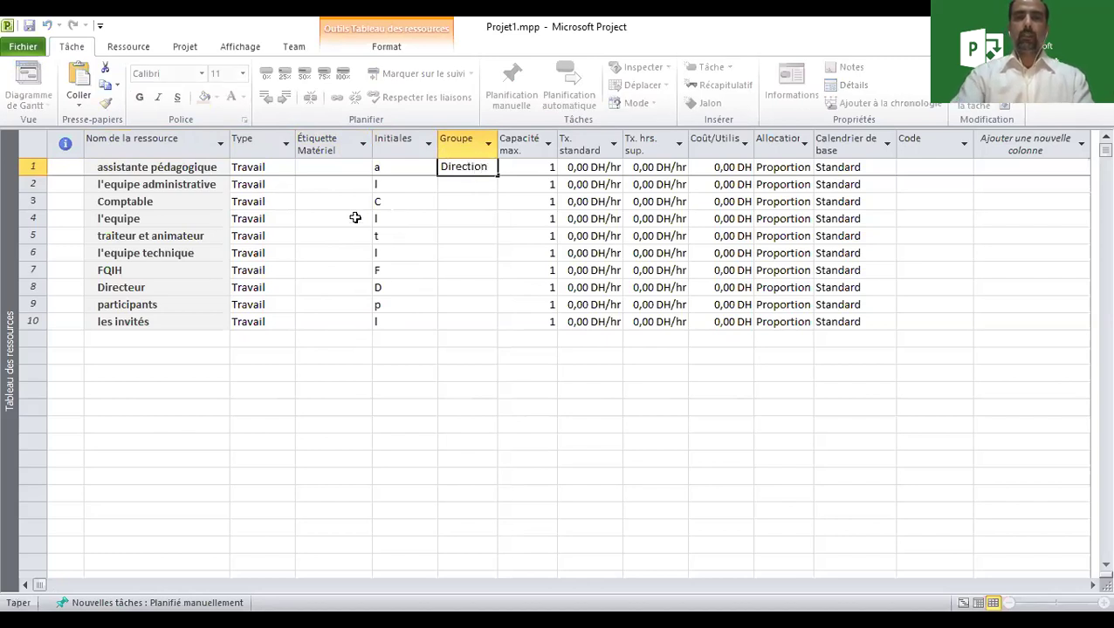
{"action": "left_click", "coordinate": [491, 185]}
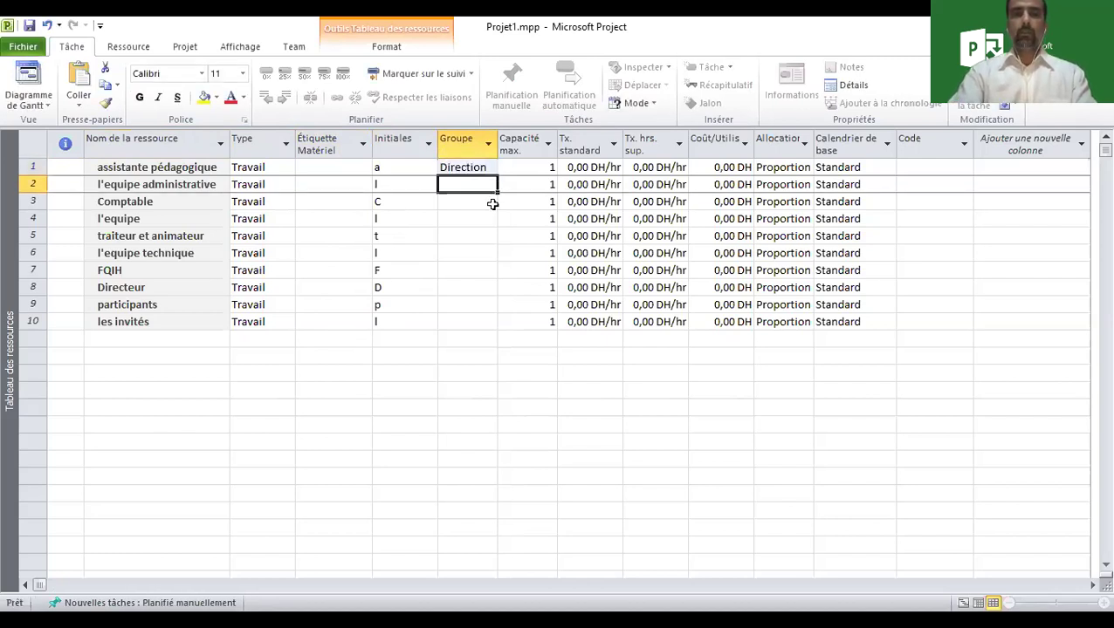
{"action": "left_click", "coordinate": [469, 254]}
{"action": "type", "text": "Technique"}
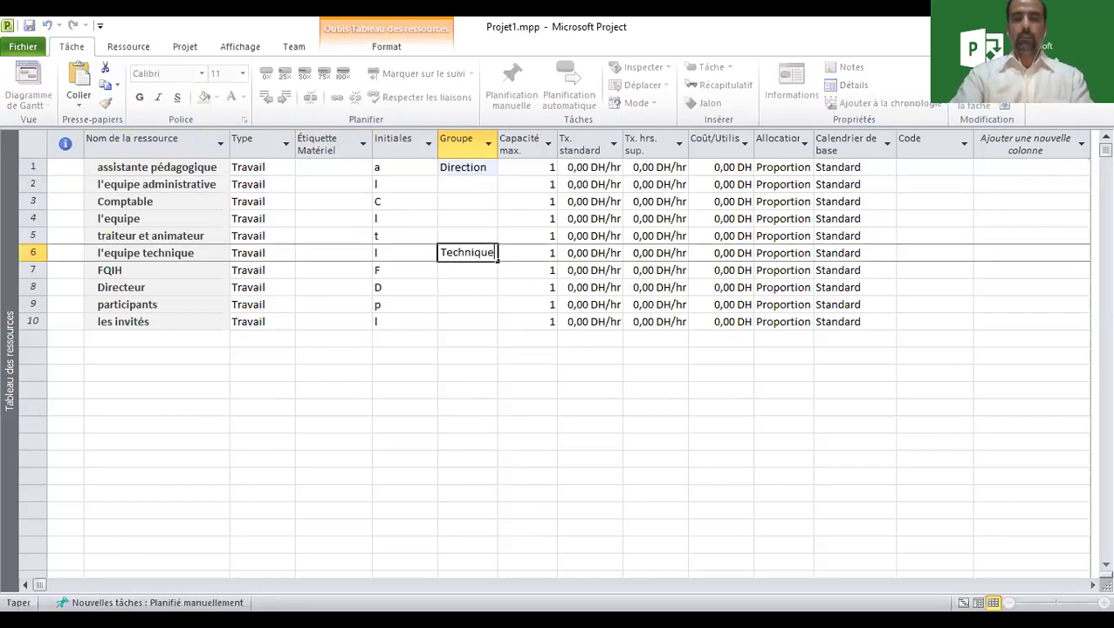
{"action": "key", "text": "Return"}
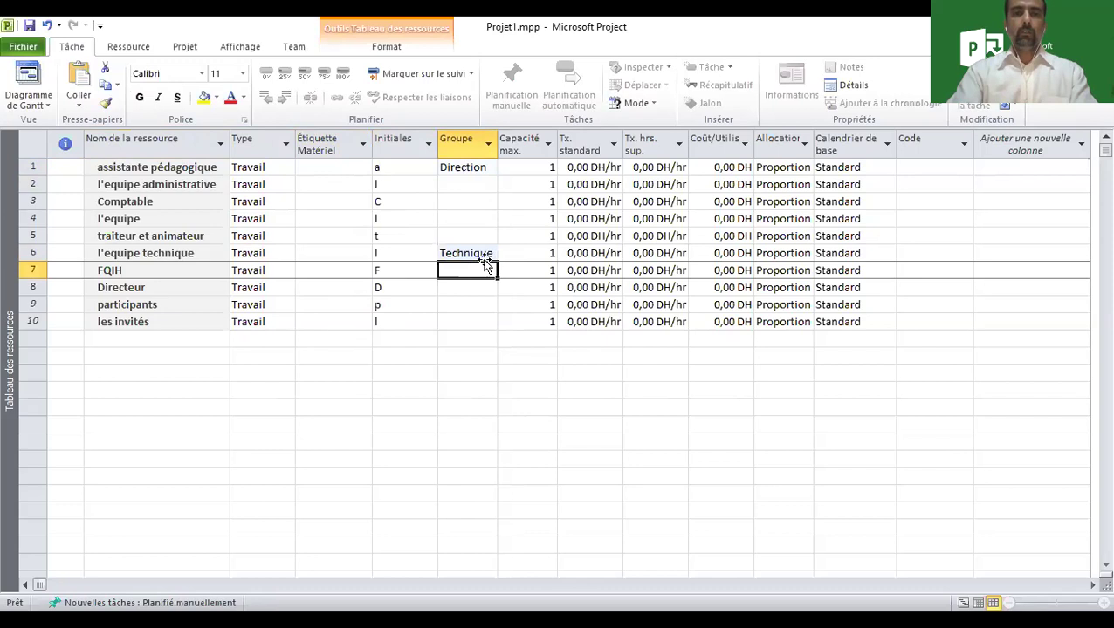
Set the group to Direction for the resources Directeur, l'equipe, Comptable and l'equipe administrative.
{"action": "left_click", "coordinate": [467, 168]}
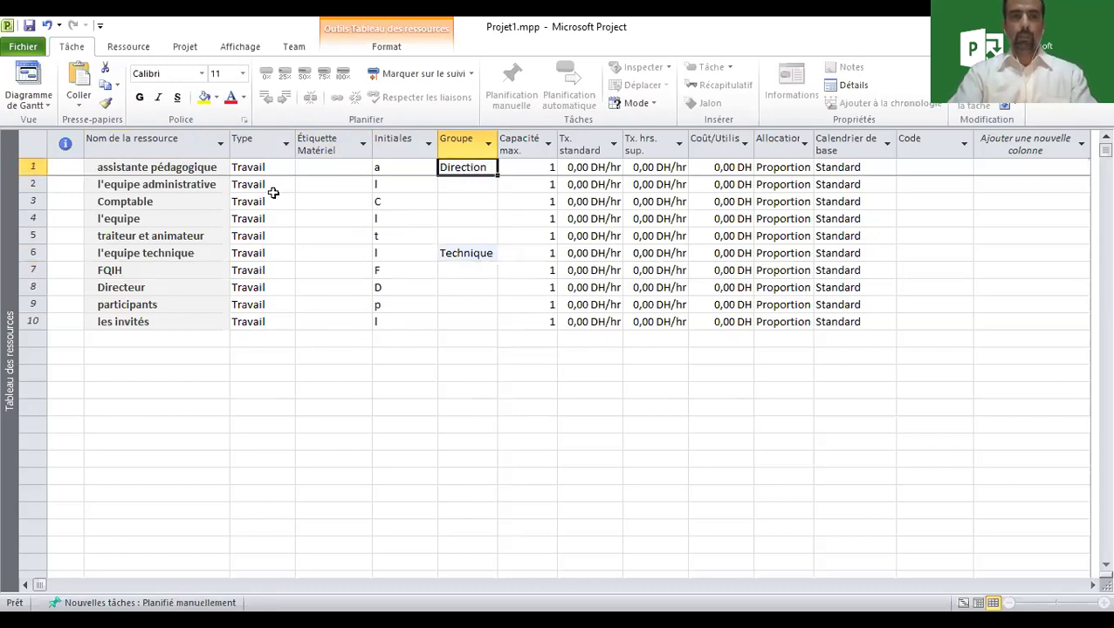
{"action": "left_click", "coordinate": [468, 288]}
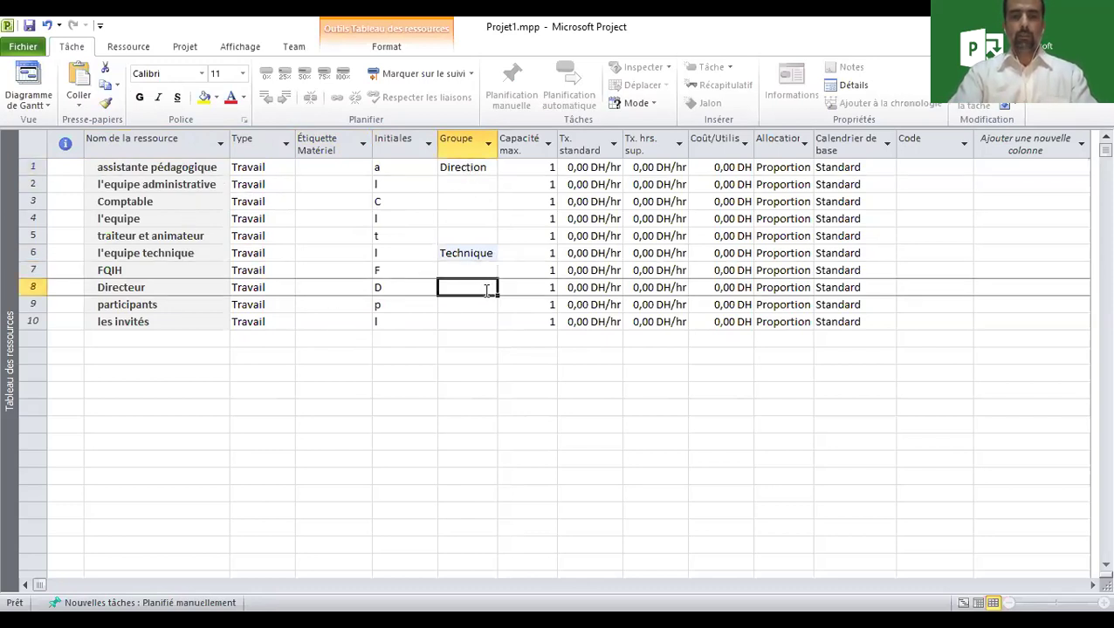
{"action": "type", "text": "Direction"}
{"action": "left_click", "coordinate": [484, 323]}
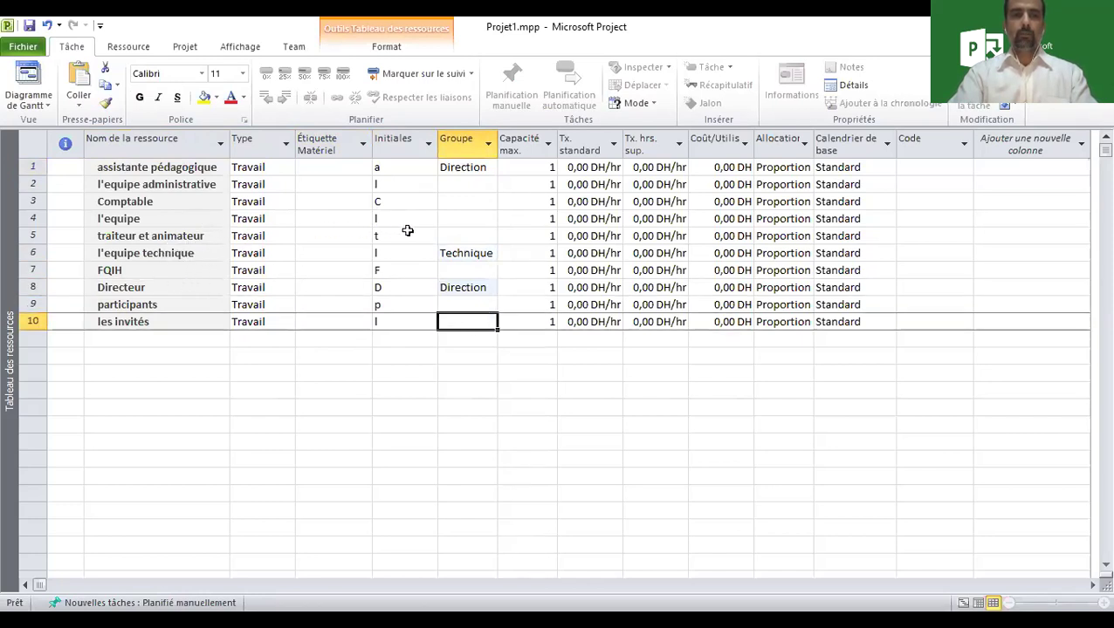
{"action": "left_click", "coordinate": [480, 219]}
{"action": "type", "text": "Direction"}
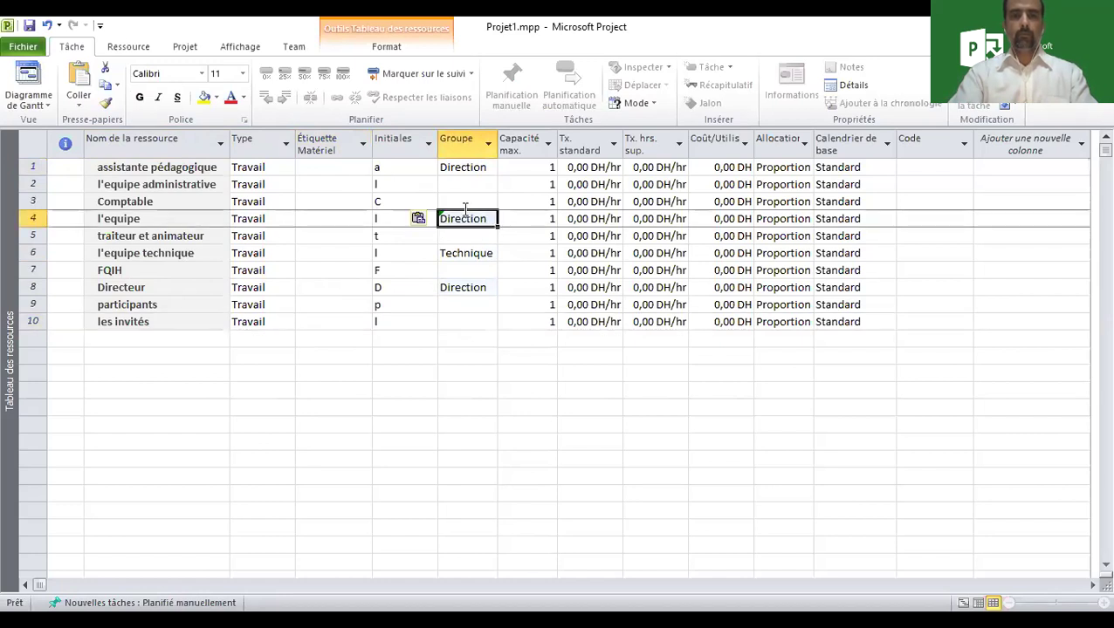
{"action": "left_click", "coordinate": [473, 202]}
{"action": "type", "text": "Direction"}
{"action": "left_click", "coordinate": [470, 184]}
{"action": "type", "text": "Direction"}
{"action": "left_click", "coordinate": [473, 234]}
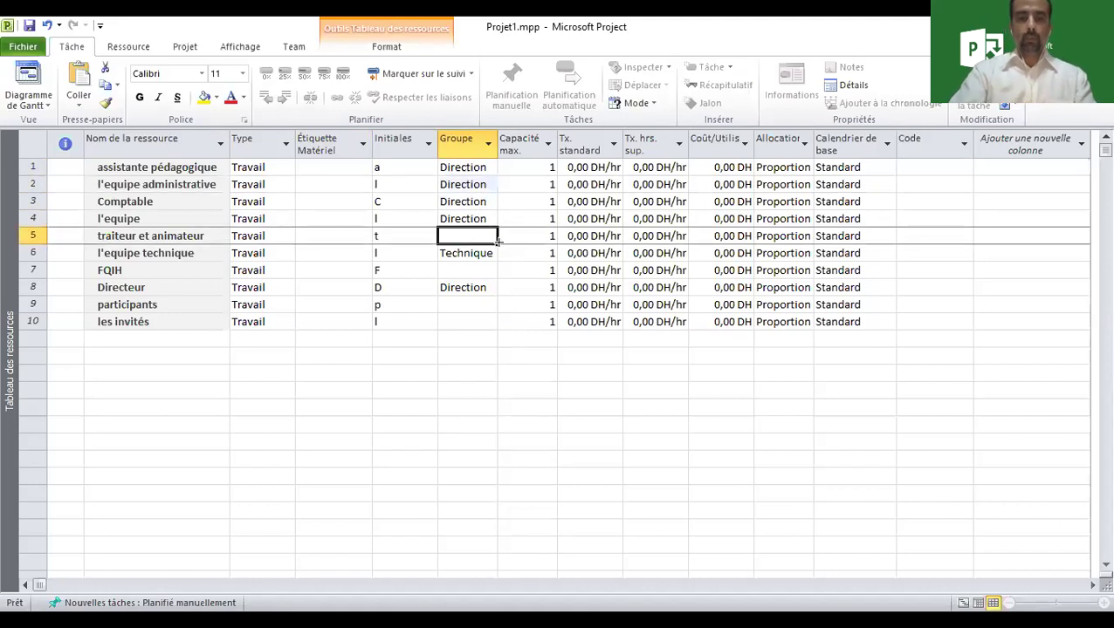
{"action": "type", "text": "t"}
{"action": "key", "text": "Delete"}
{"action": "type", "text": "soustraitant"}
{"action": "key", "text": "Return"}
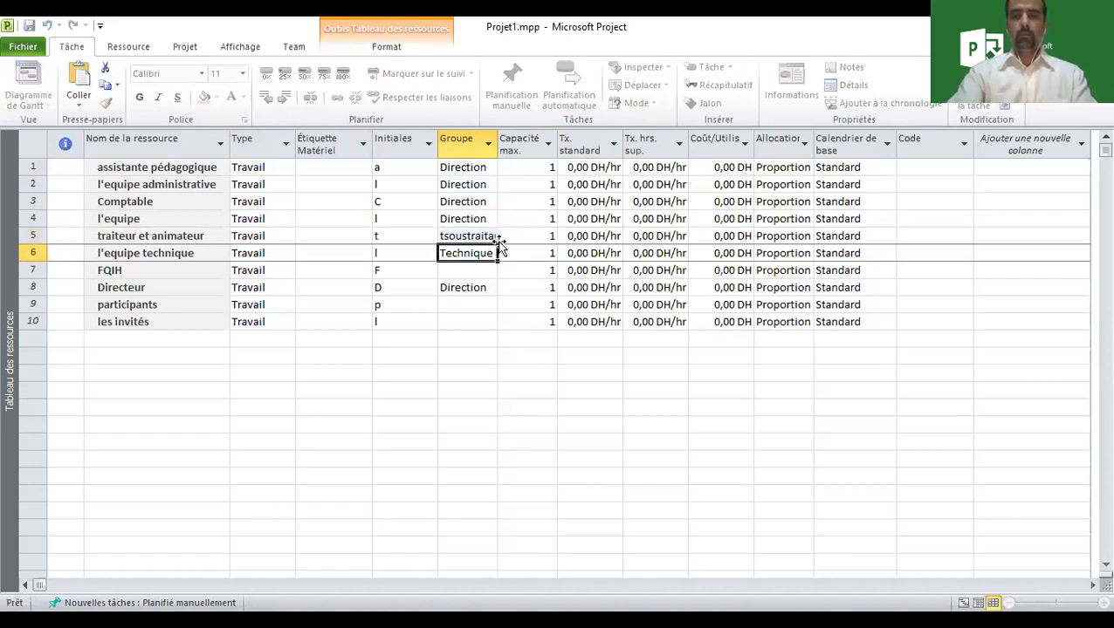
Widen the Groupe column and set the group of traiteur et animateur to Sous traitant.
{"action": "left_click_drag", "start_coordinate": [499, 144], "coordinate": [594, 145]}
{"action": "double_click", "coordinate": [450, 235]}
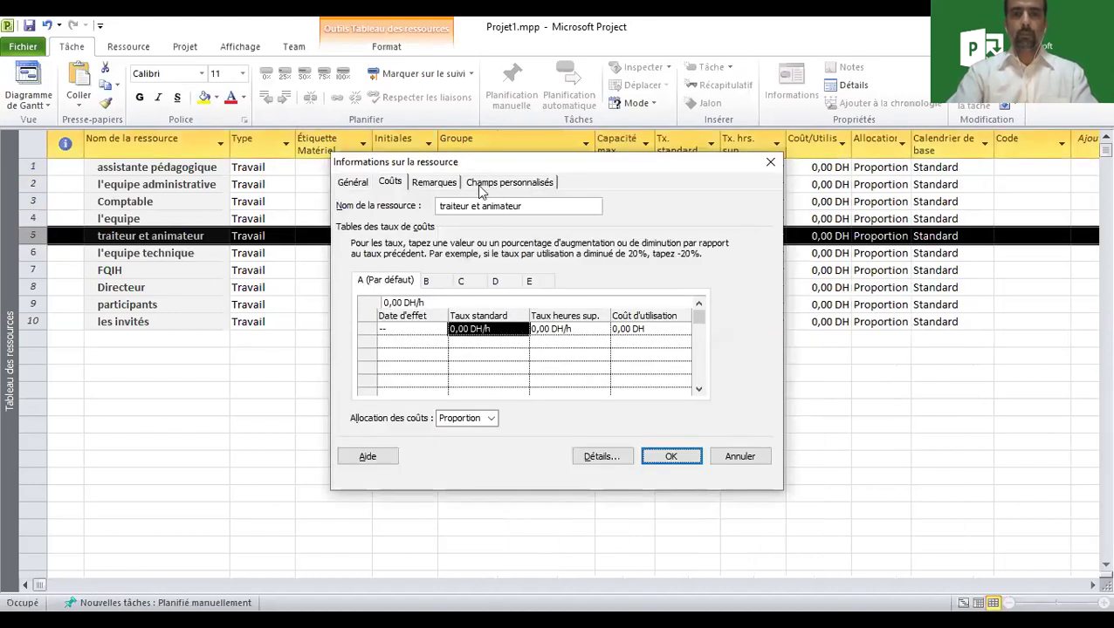
{"action": "left_click", "coordinate": [733, 456]}
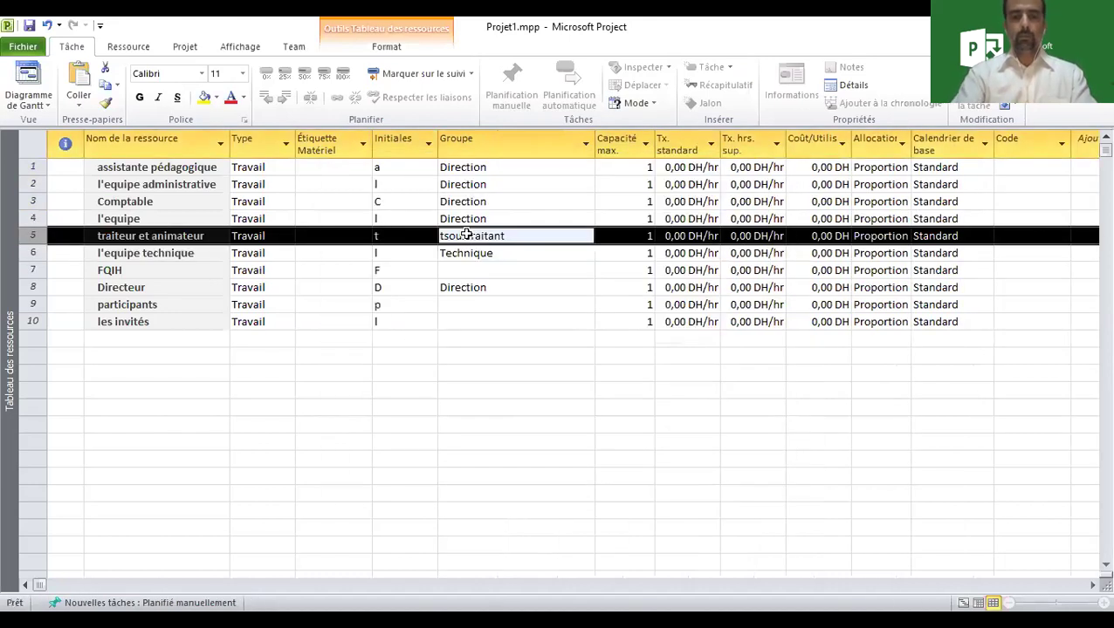
{"action": "type", "text": "Sou"}
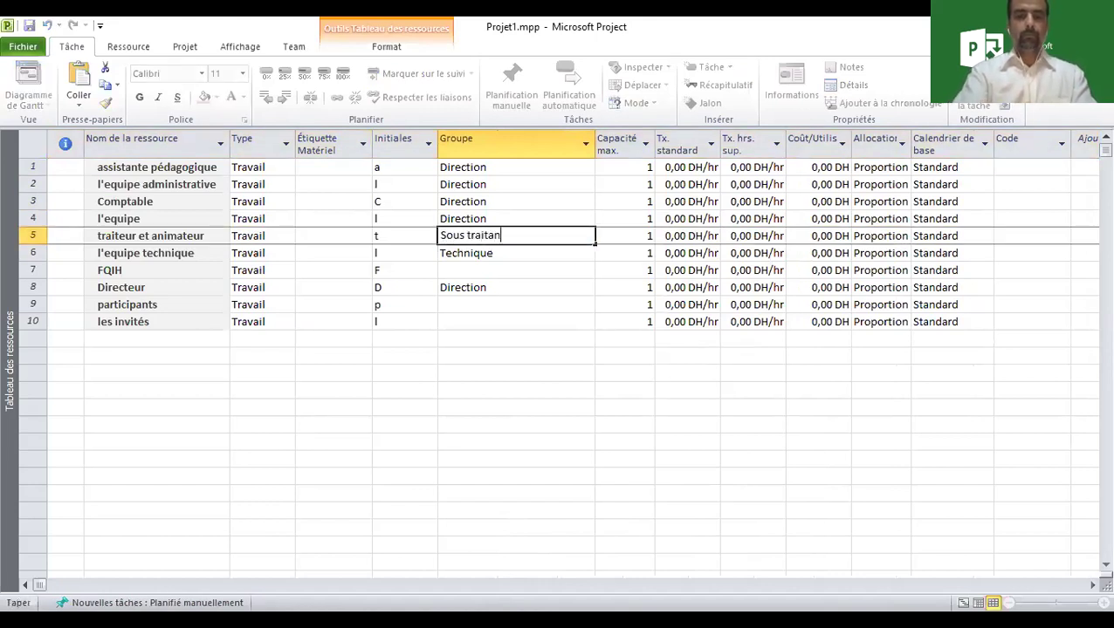
{"action": "key", "text": "Return"}
Copy the Sous traitant group from traiteur et animateur to the resource FQIH.
{"action": "left_click", "coordinate": [471, 235]}
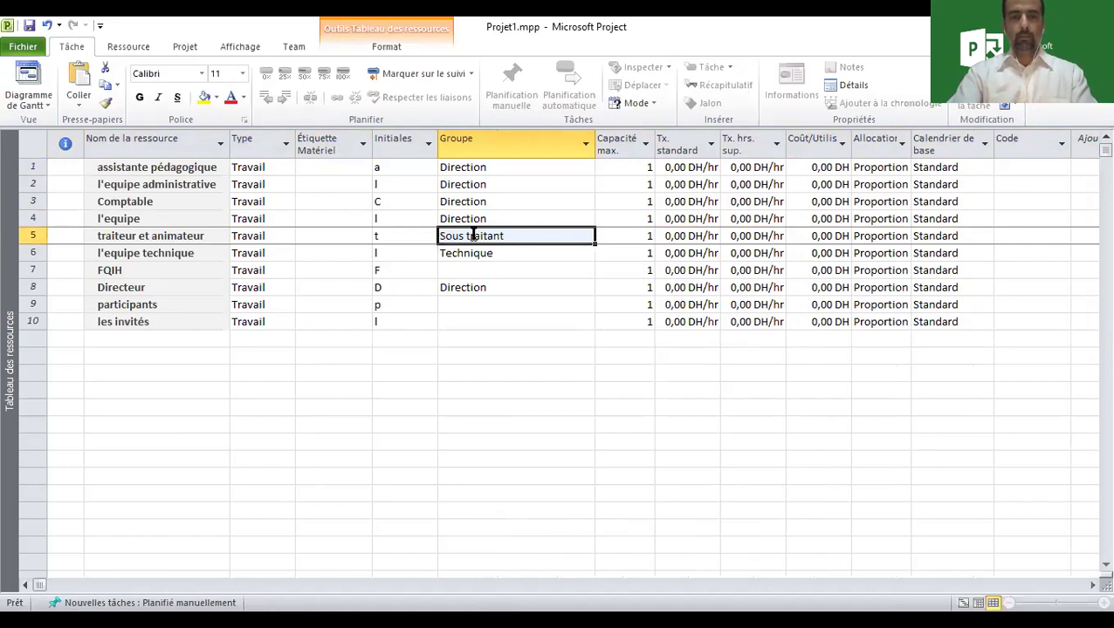
{"action": "key", "text": "ctrl+c"}
{"action": "left_click", "coordinate": [486, 269]}
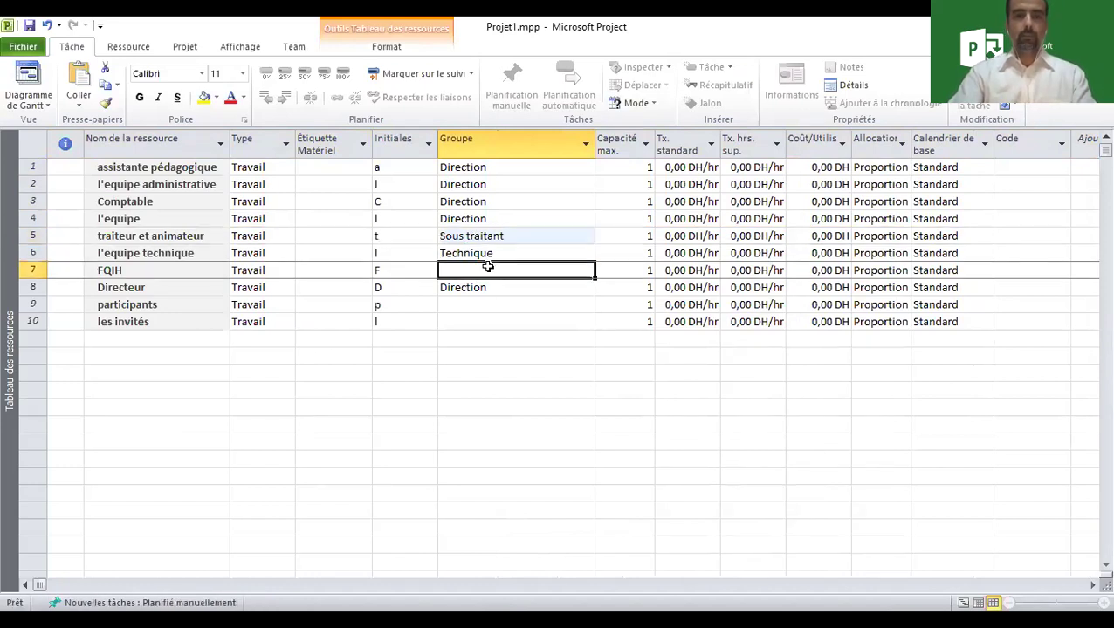
{"action": "key", "text": "ctrl+v"}
Set the group of participants to publique and copy that group to les invités.
{"action": "left_click", "coordinate": [497, 306]}
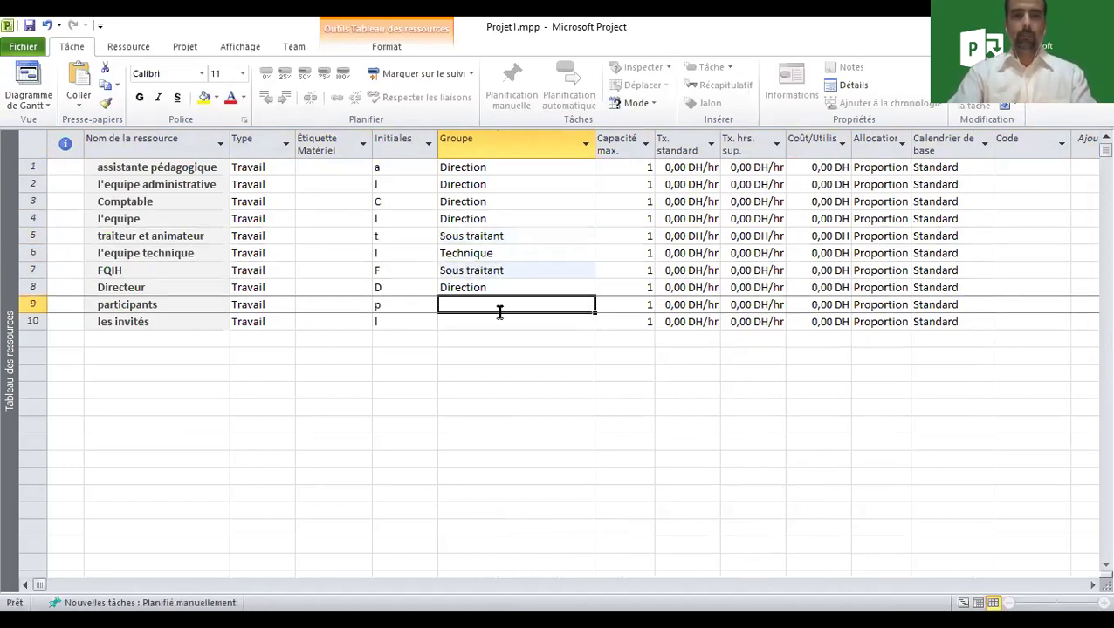
{"action": "left_click", "coordinate": [505, 323]}
{"action": "left_click", "coordinate": [494, 305]}
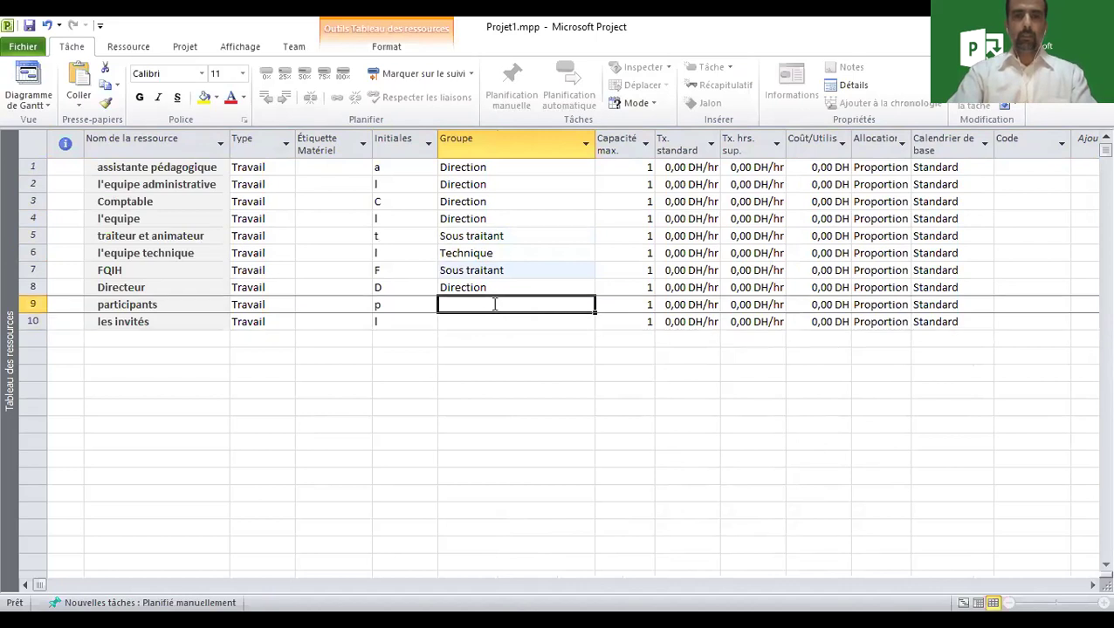
{"action": "type", "text": "publique"}
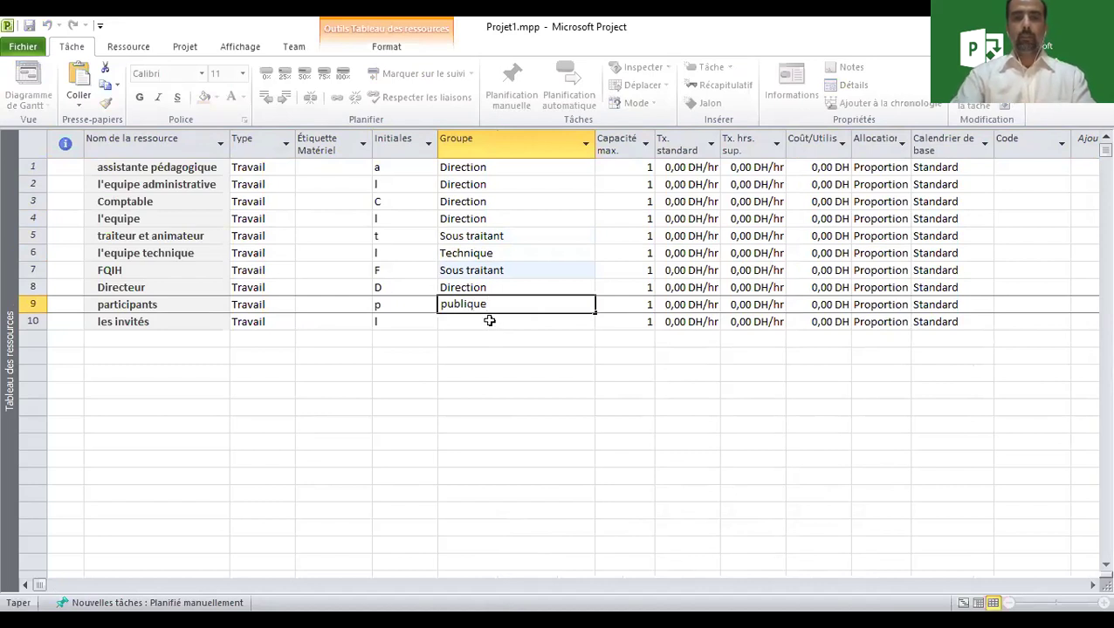
{"action": "left_click", "coordinate": [490, 320]}
{"action": "left_click", "coordinate": [501, 310]}
{"action": "left_click", "coordinate": [504, 321]}
{"action": "key", "text": "ctrl+v"}
{"action": "left_click", "coordinate": [499, 340]}
Group the resource table by Groupe de ressources.
{"action": "left_click", "coordinate": [486, 203]}
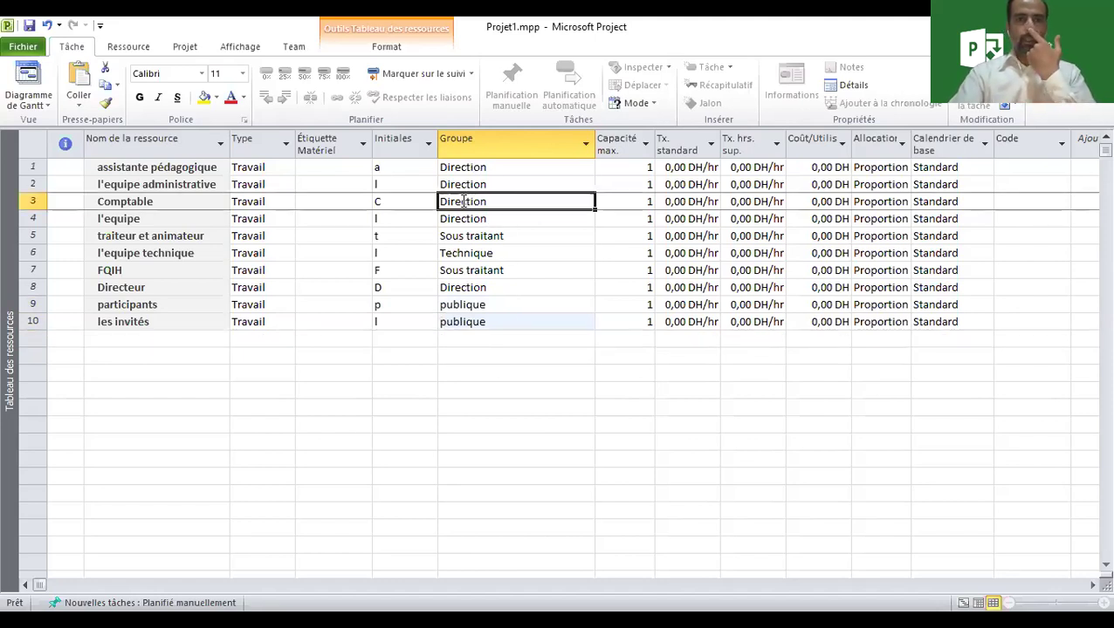
{"action": "left_click", "coordinate": [237, 49]}
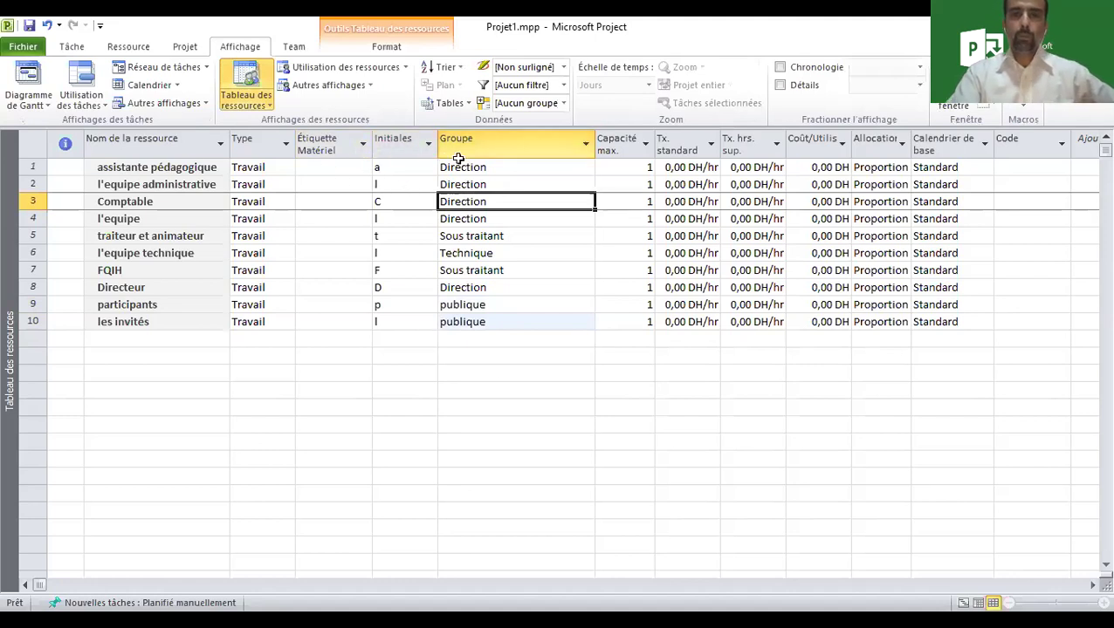
{"action": "left_click", "coordinate": [563, 104]}
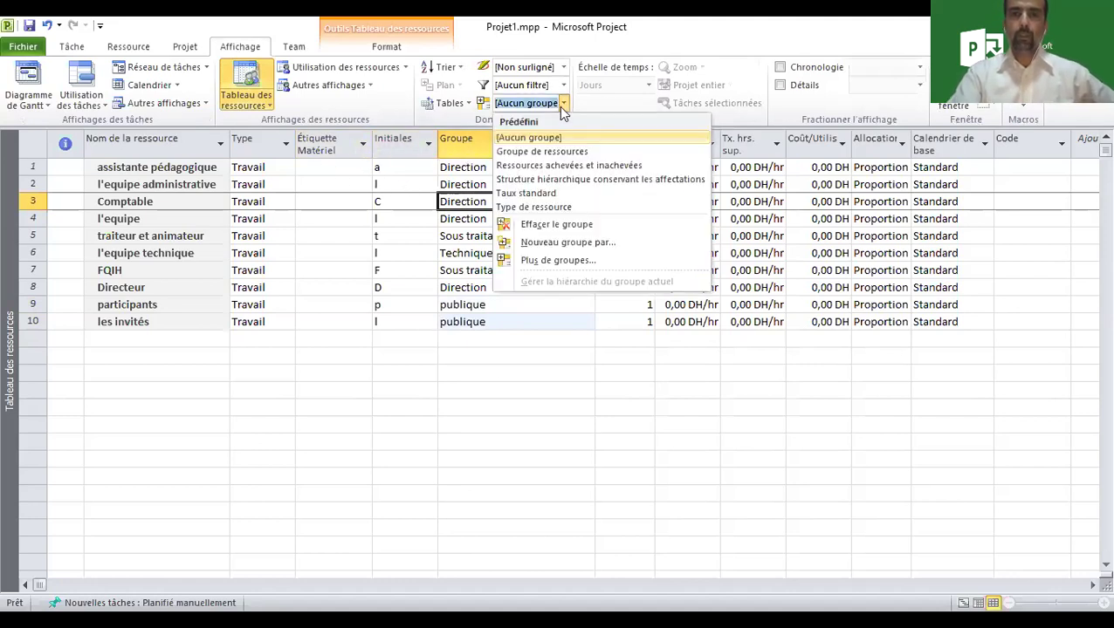
{"action": "left_click", "coordinate": [566, 153]}
Collapse the publique, Sous traitant, Technique and Direction groups in the resource table.
{"action": "left_click", "coordinate": [565, 103]}
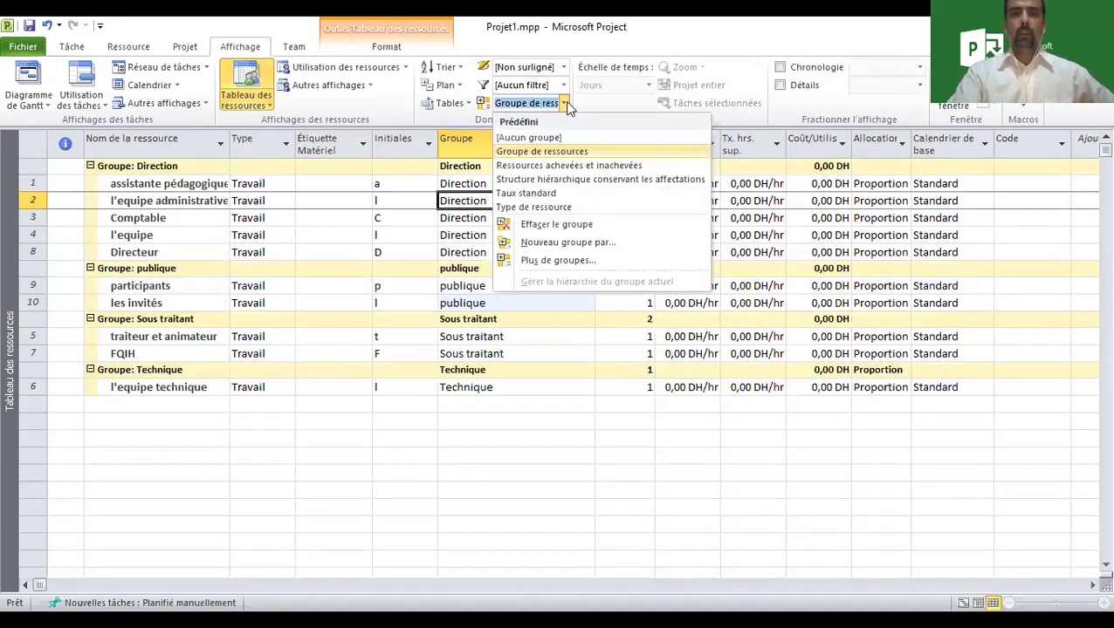
{"action": "left_click", "coordinate": [567, 107]}
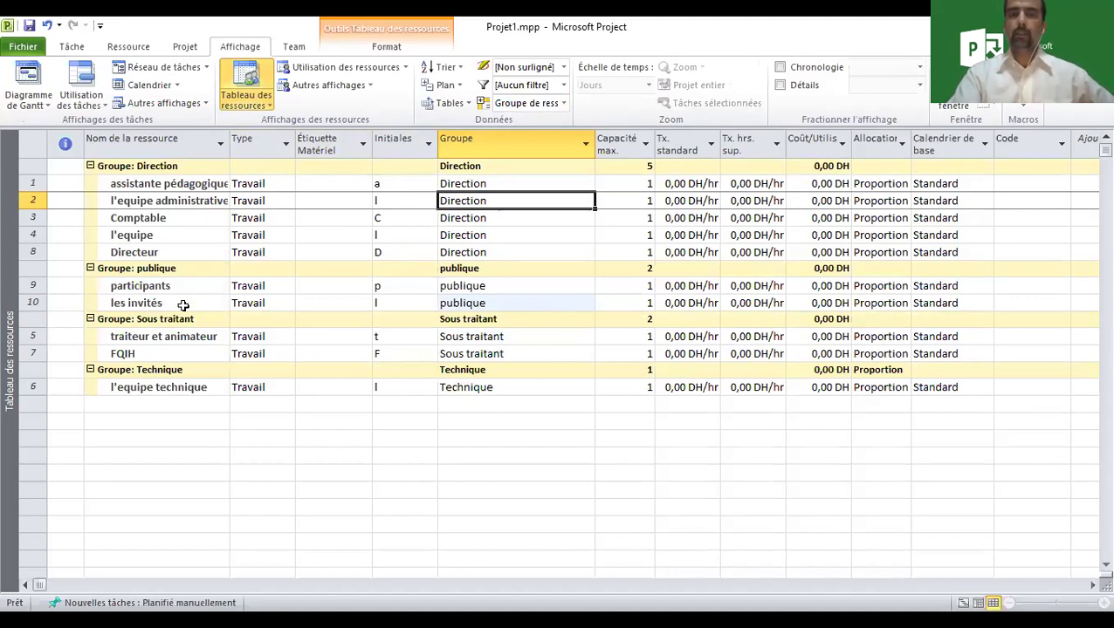
{"action": "left_click", "coordinate": [90, 269]}
{"action": "left_click", "coordinate": [90, 284]}
{"action": "left_click", "coordinate": [90, 302]}
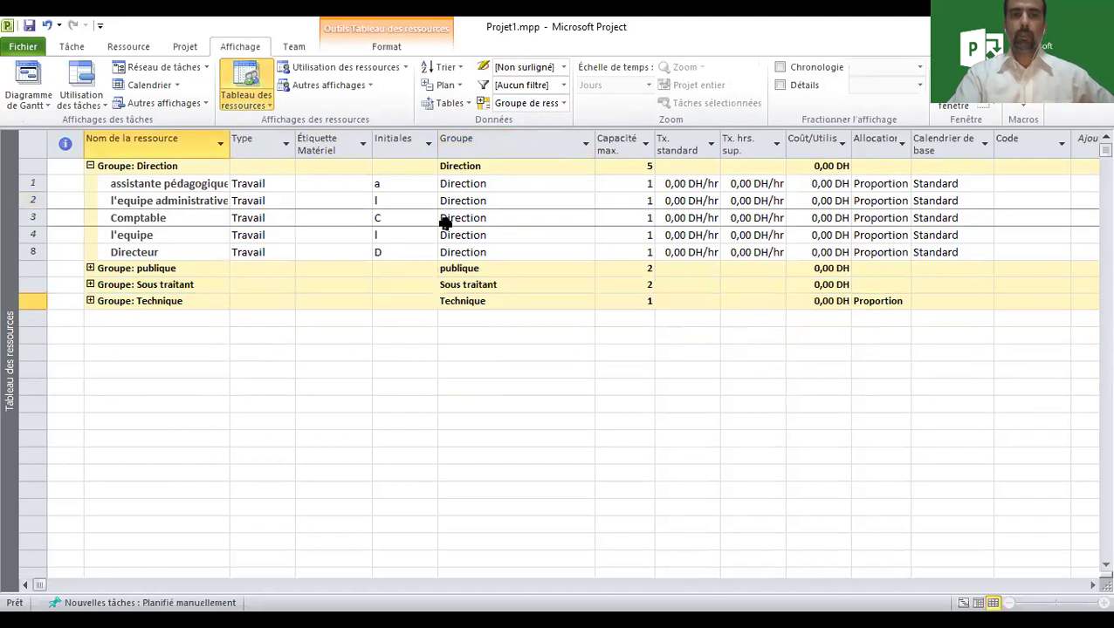
{"action": "left_click", "coordinate": [542, 215]}
{"action": "left_click", "coordinate": [90, 166]}
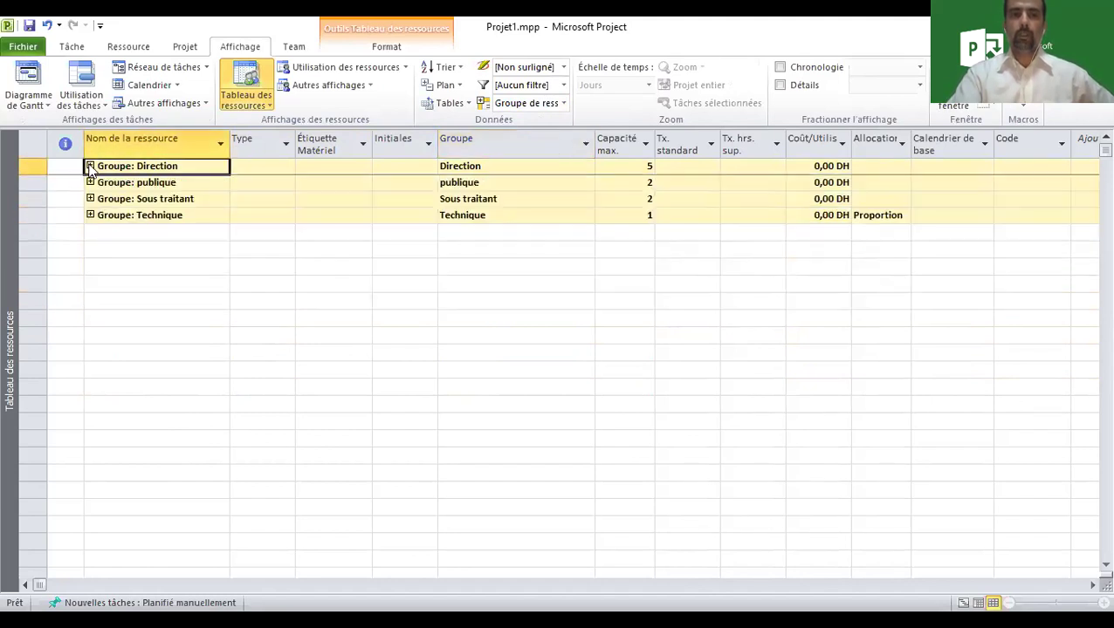
Expand the publique, Direction, Sous traitant and Technique groups to show their resources.
{"action": "left_click", "coordinate": [90, 182]}
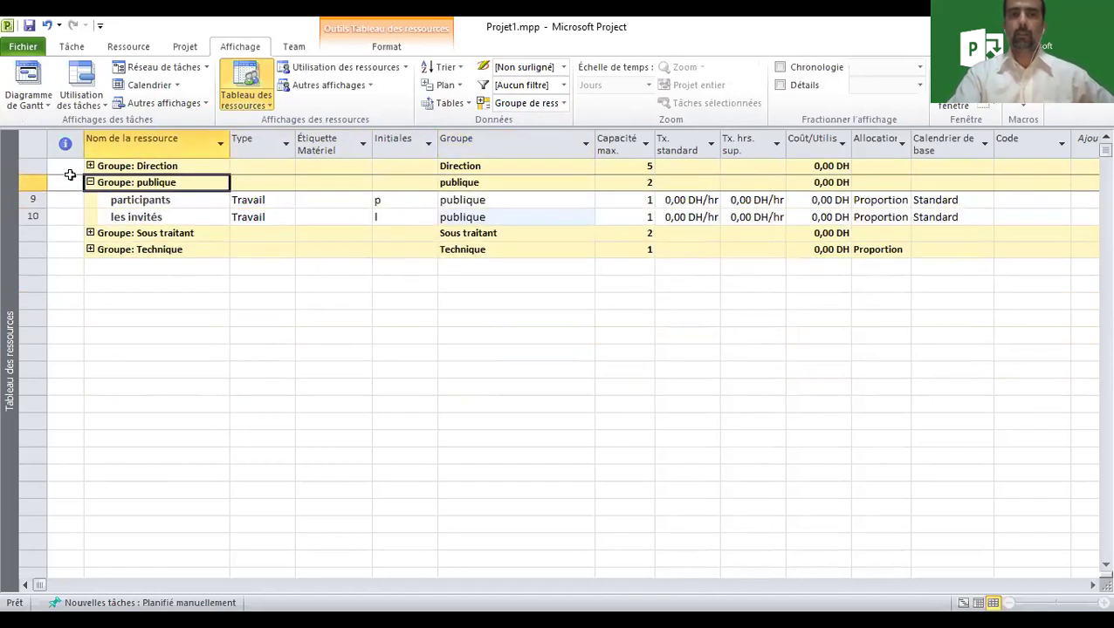
{"action": "left_click", "coordinate": [90, 166]}
{"action": "left_click", "coordinate": [90, 318]}
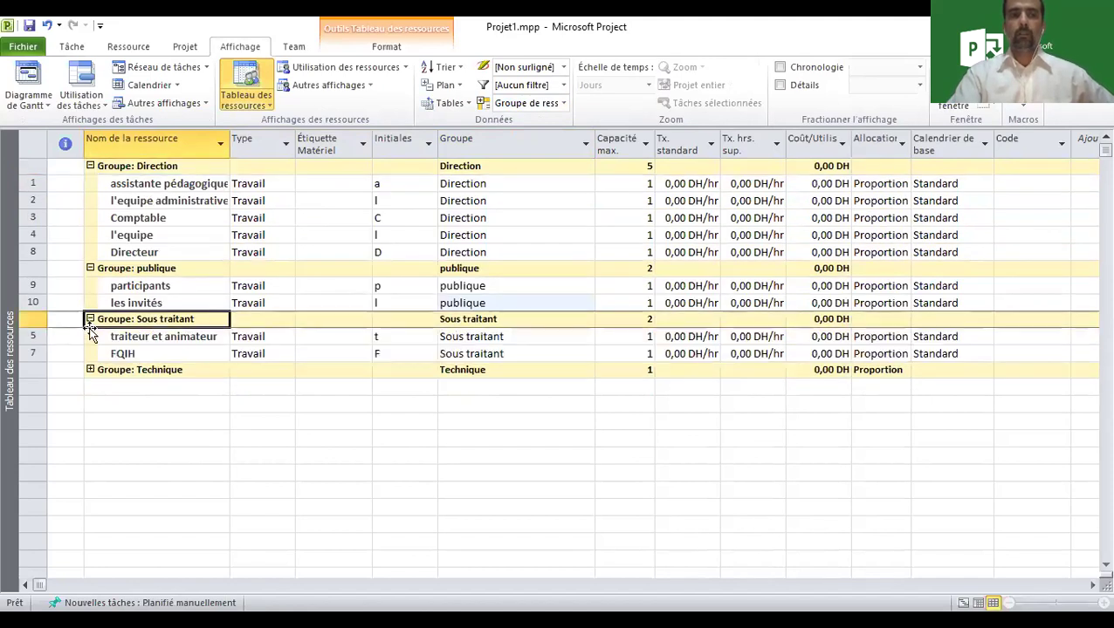
{"action": "left_click", "coordinate": [89, 369]}
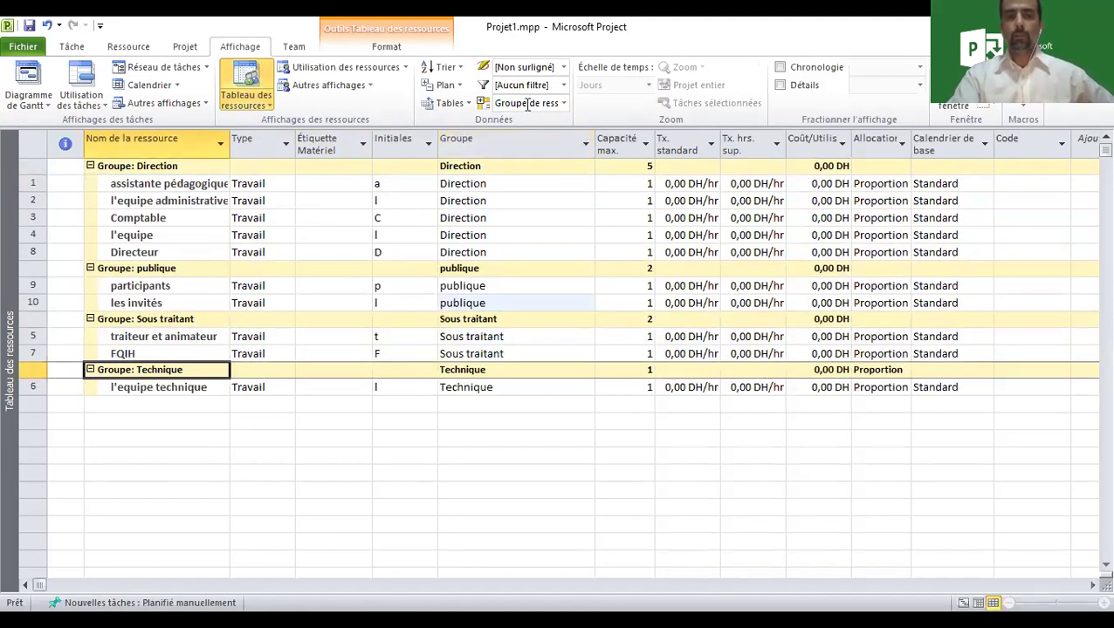
Remove the grouping from the resource table by choosing Aucun groupe.
{"action": "left_click", "coordinate": [563, 103]}
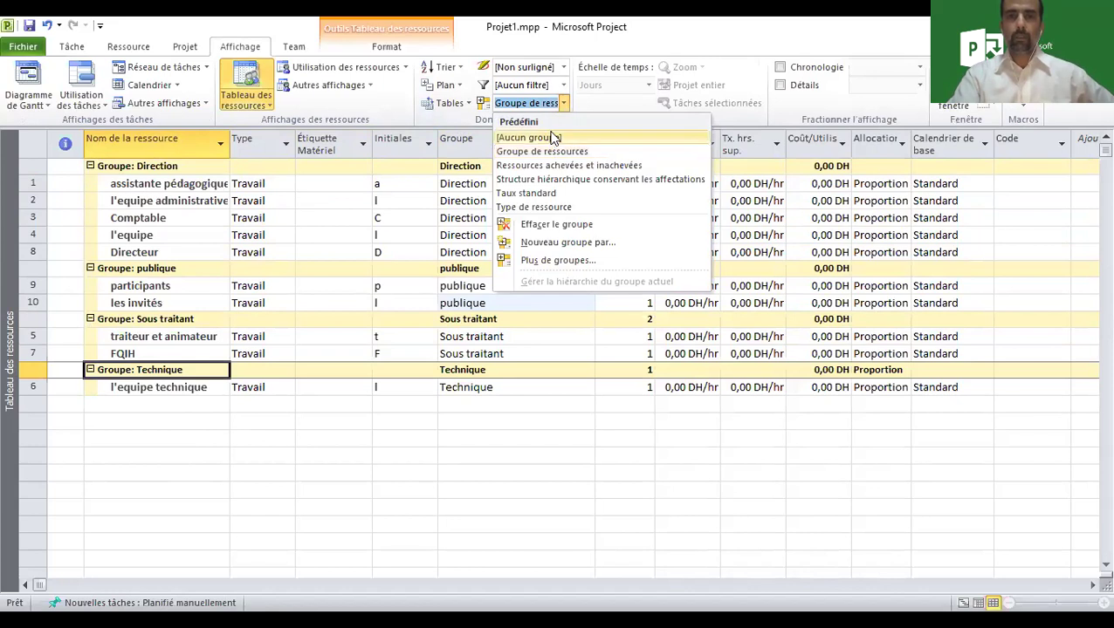
{"action": "left_click", "coordinate": [549, 137]}
{"action": "left_click", "coordinate": [517, 234]}
Set the maximum capacity of les invités to 100 and of participants to 20.
{"action": "left_click", "coordinate": [637, 167]}
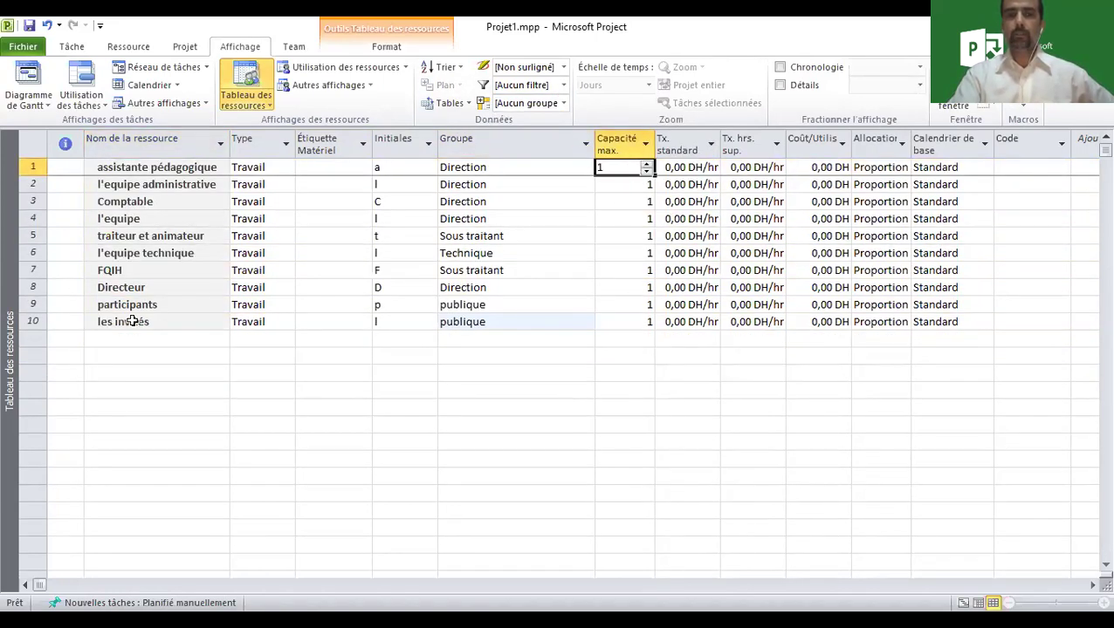
{"action": "left_click", "coordinate": [652, 323]}
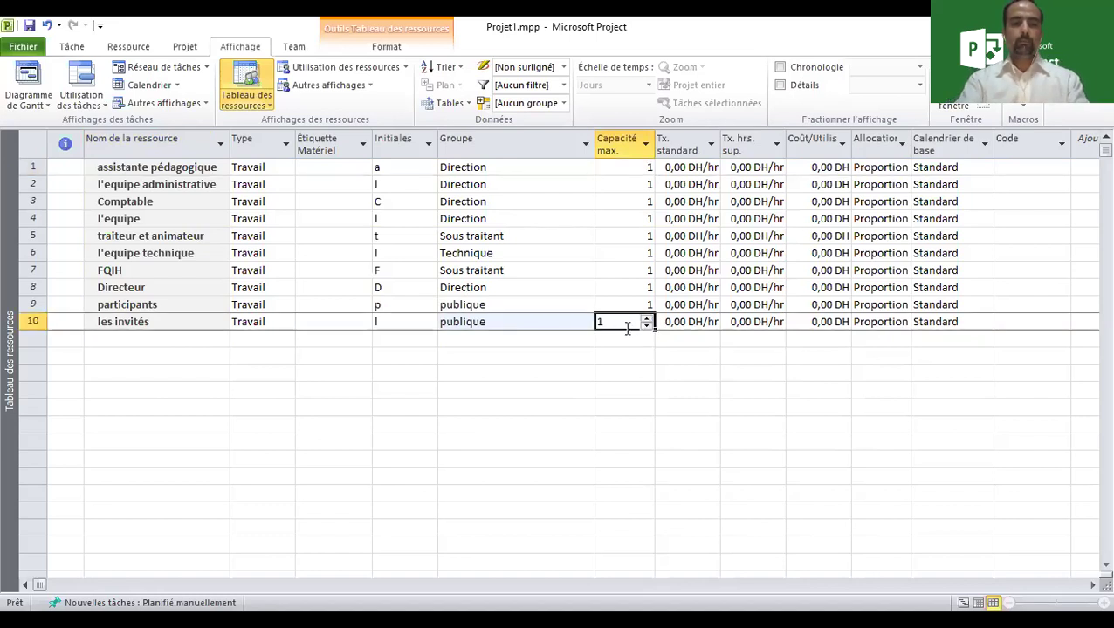
{"action": "type", "text": "100"}
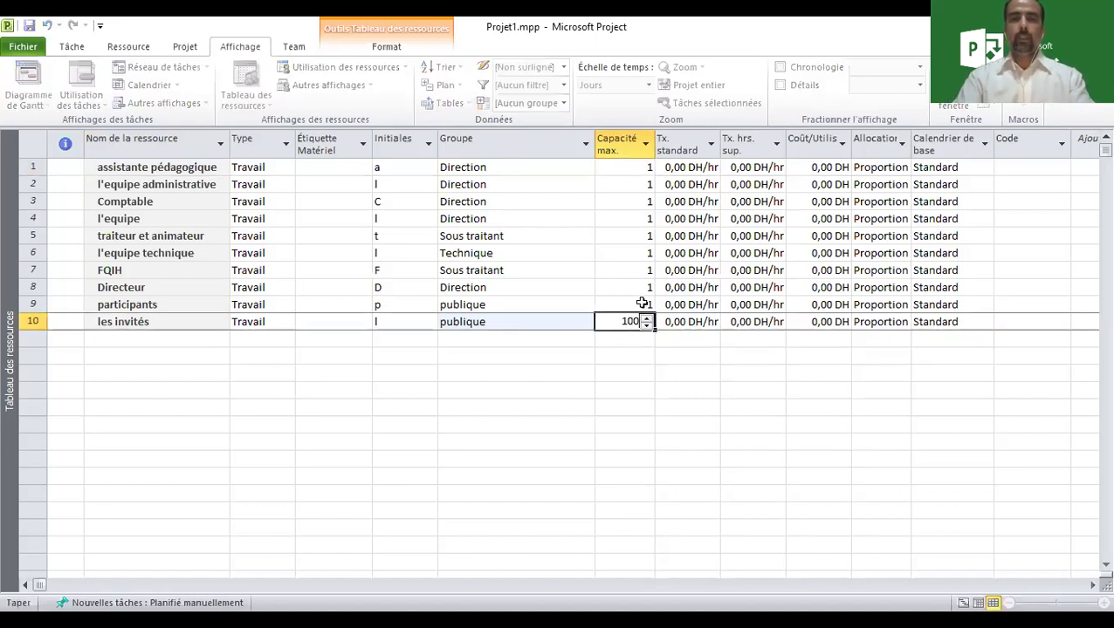
{"action": "key", "text": "Up"}
{"action": "type", "text": "20"}
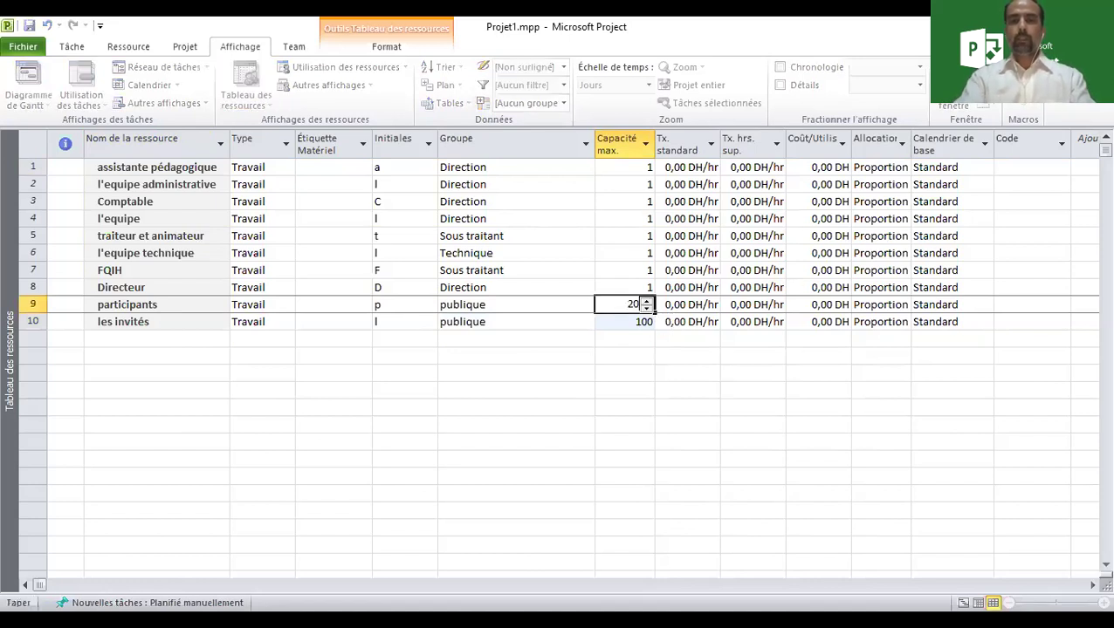
{"action": "key", "text": "Up"}
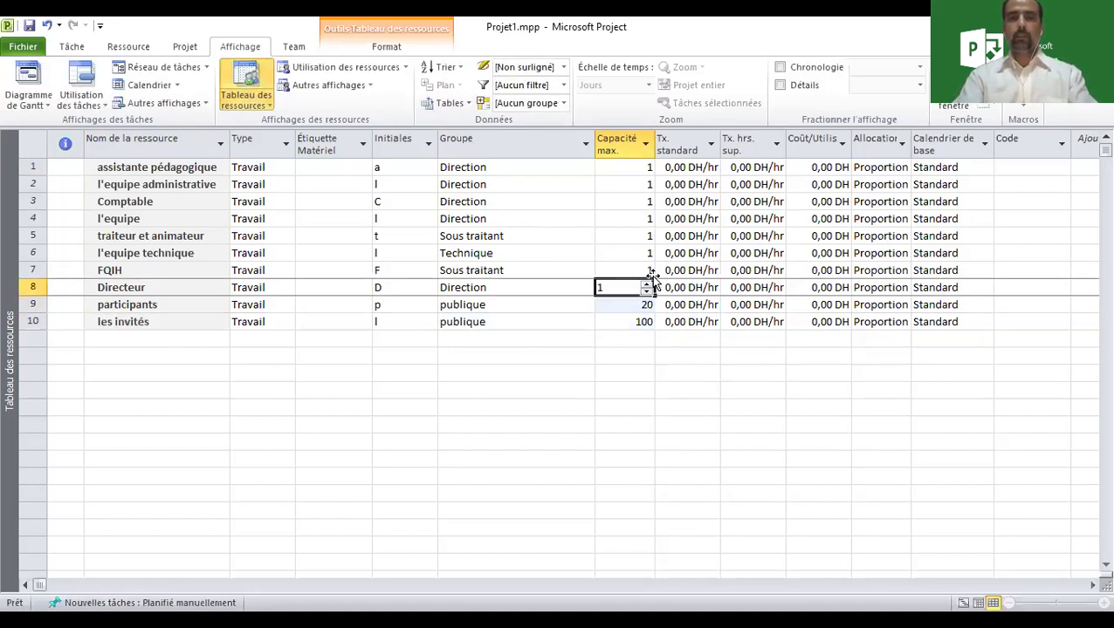
Set the maximum capacity of l'equipe technique to 2.
{"action": "left_click", "coordinate": [652, 281]}
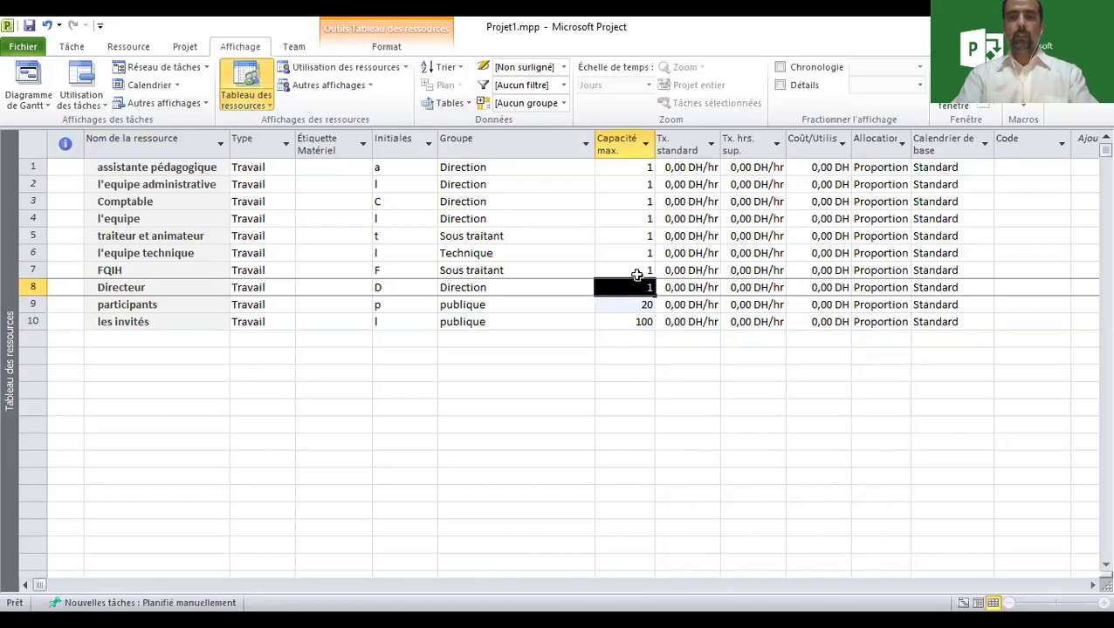
{"action": "left_click", "coordinate": [646, 272]}
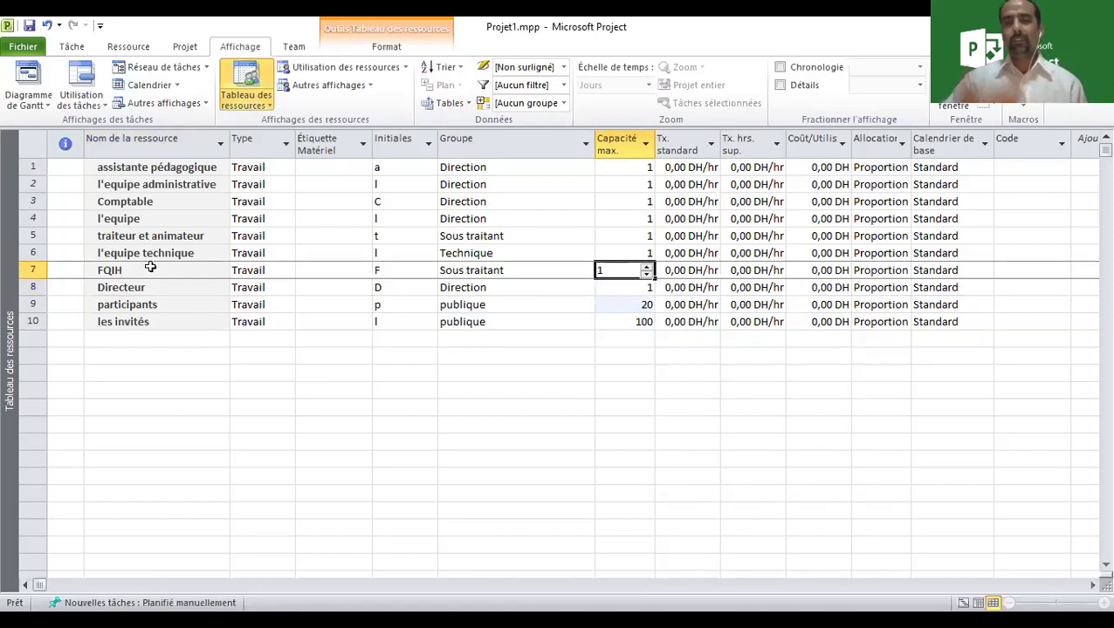
{"action": "left_click", "coordinate": [625, 252]}
{"action": "left_click", "coordinate": [647, 249]}
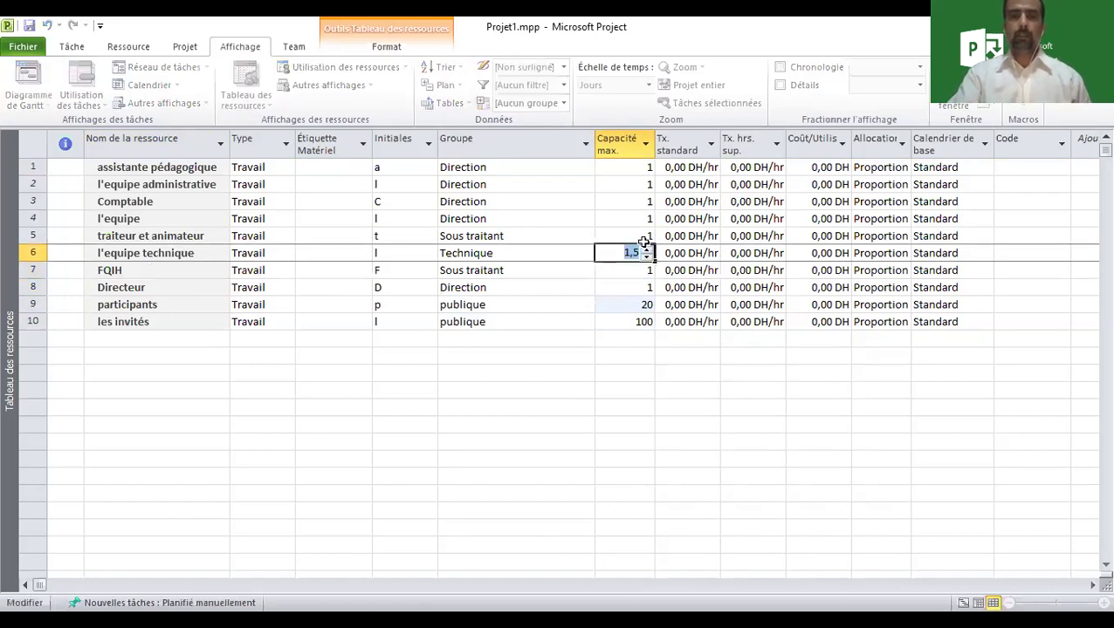
{"action": "double_click", "coordinate": [657, 252]}
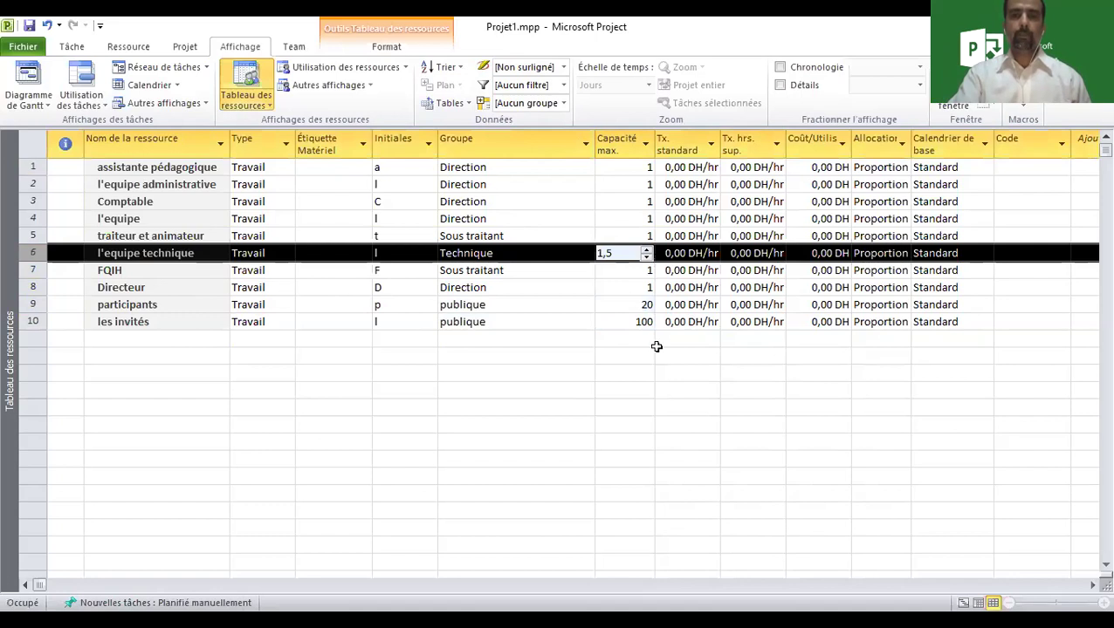
{"action": "left_click", "coordinate": [746, 459]}
{"action": "left_click", "coordinate": [647, 249]}
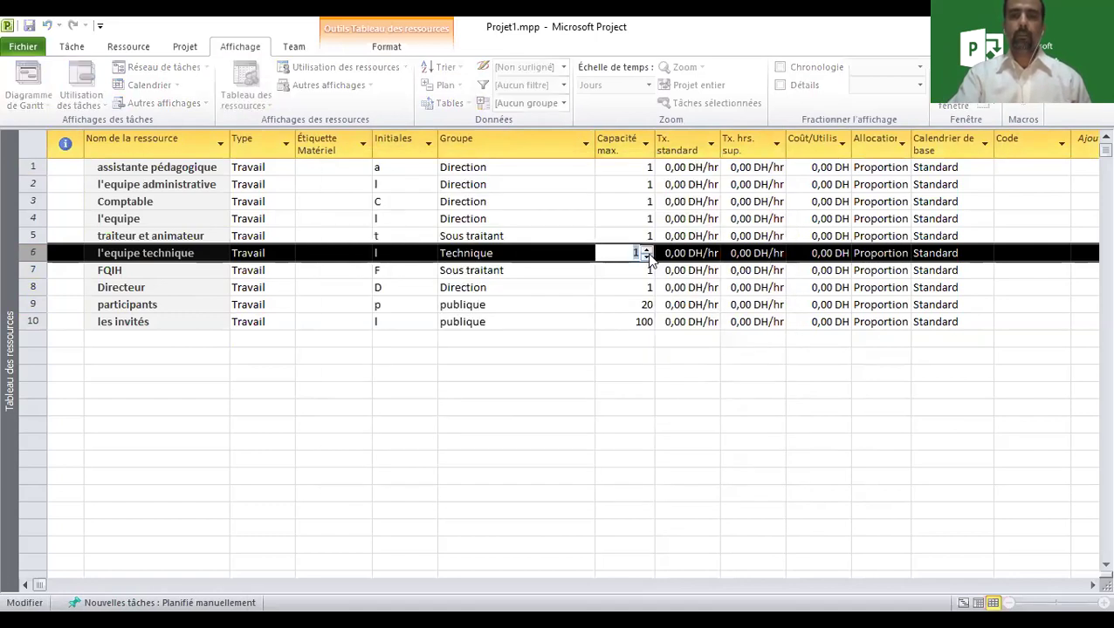
Set the maximum capacity of traiteur et animateur to 4.
{"action": "left_click", "coordinate": [630, 237]}
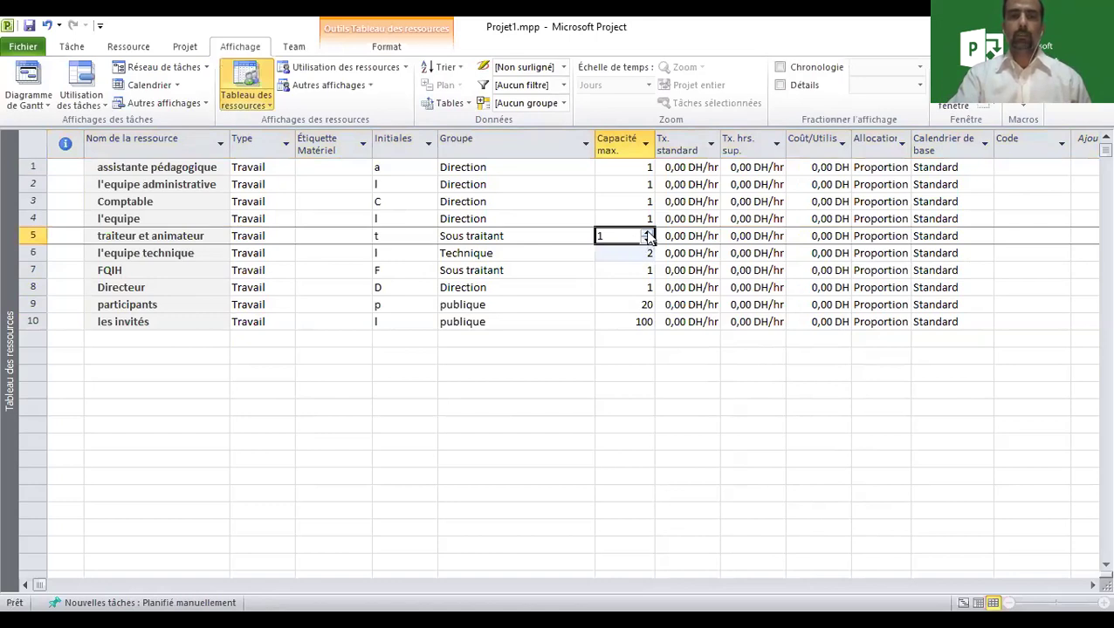
{"action": "left_click", "coordinate": [647, 233]}
{"action": "left_click", "coordinate": [648, 233]}
{"action": "left_click", "coordinate": [648, 233]}
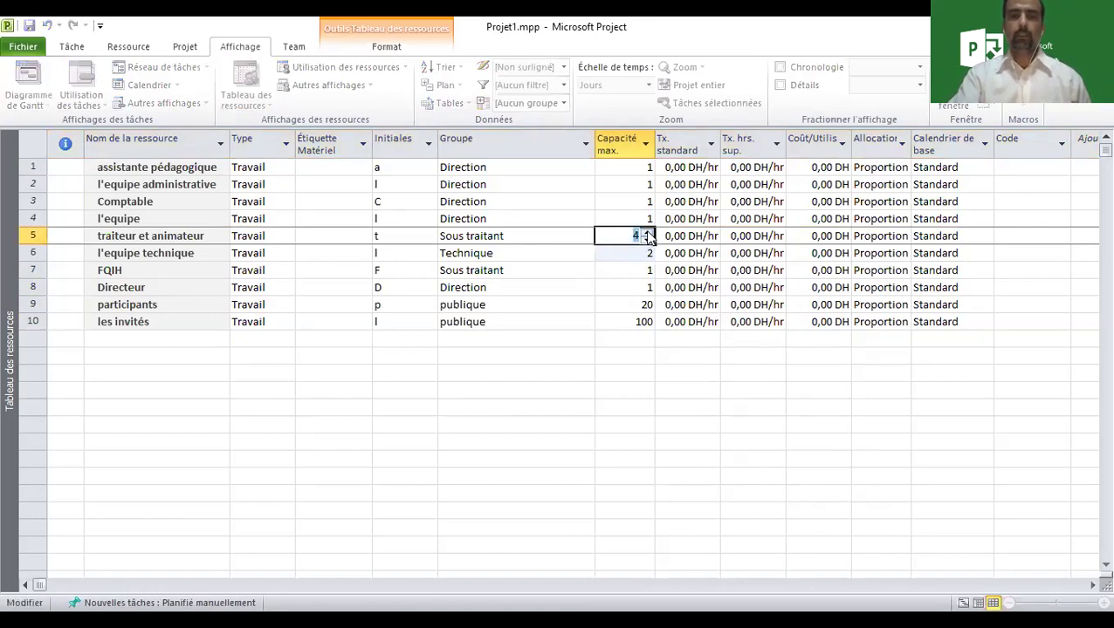
Set the maximum capacity of the resource l'equipe to 10.
{"action": "left_click", "coordinate": [646, 220]}
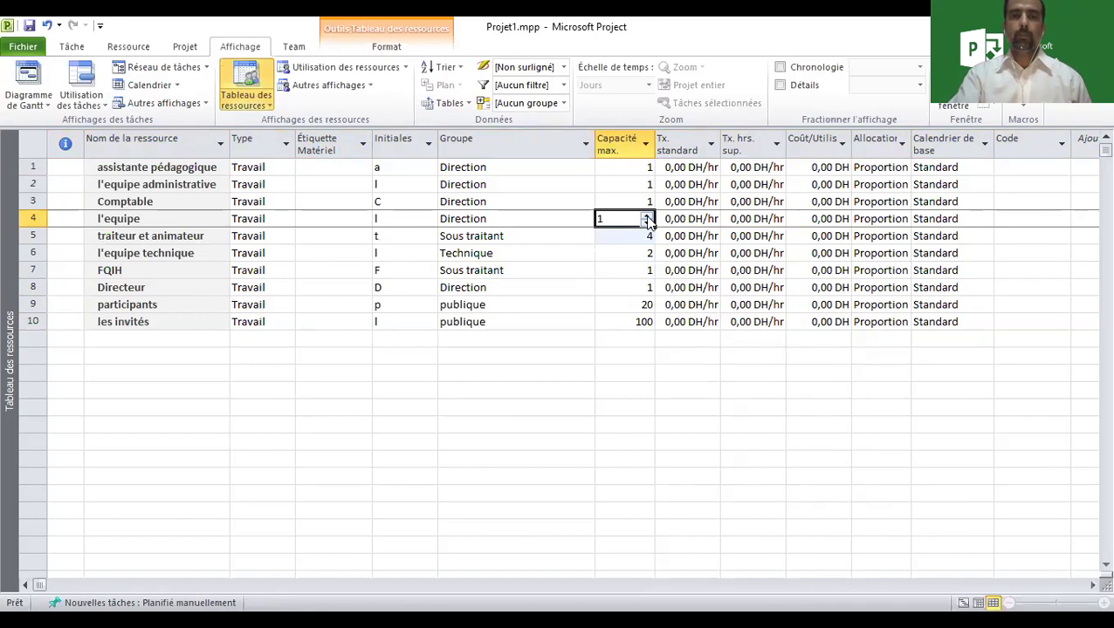
{"action": "left_click", "coordinate": [648, 216]}
{"action": "left_click", "coordinate": [648, 215]}
{"action": "left_click", "coordinate": [648, 215]}
{"action": "left_click", "coordinate": [647, 216]}
{"action": "left_click", "coordinate": [647, 216]}
{"action": "left_click", "coordinate": [647, 216]}
{"action": "left_click", "coordinate": [648, 216]}
{"action": "left_click", "coordinate": [648, 215]}
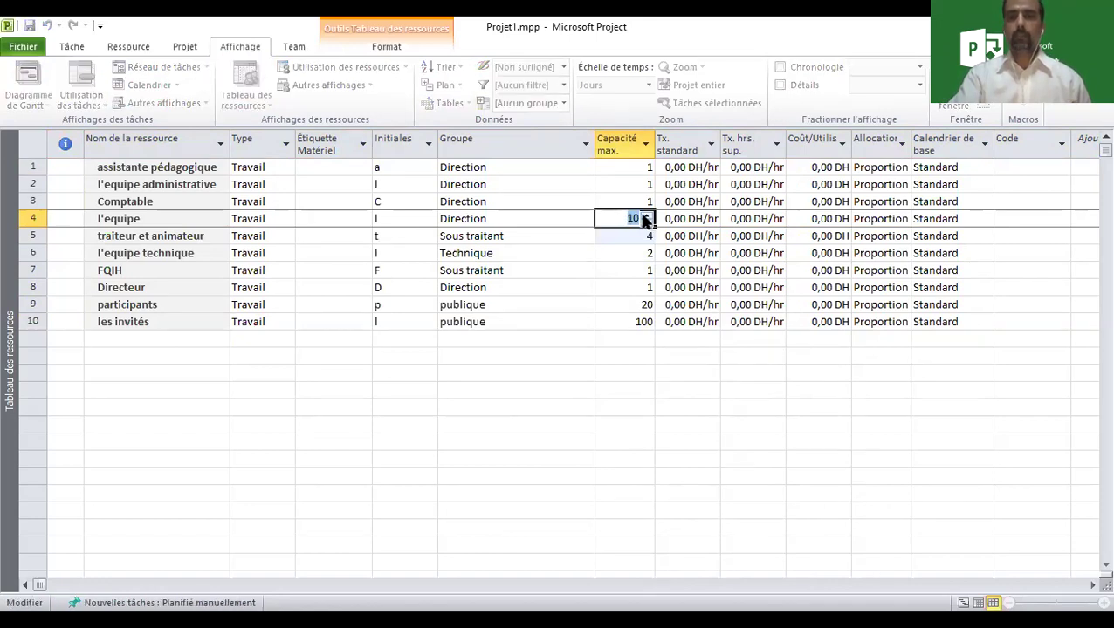
Set the maximum capacity of l'equipe administrative to 4.
{"action": "left_click", "coordinate": [637, 201]}
{"action": "left_click", "coordinate": [645, 184]}
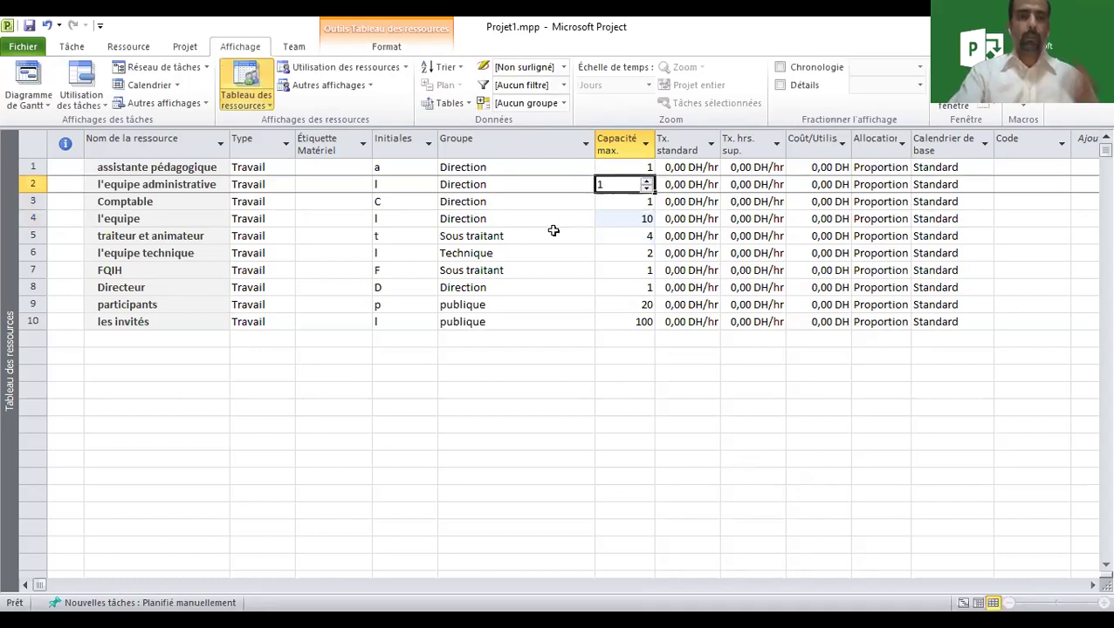
{"action": "left_click", "coordinate": [647, 181]}
{"action": "left_click", "coordinate": [647, 181]}
{"action": "left_click", "coordinate": [646, 181]}
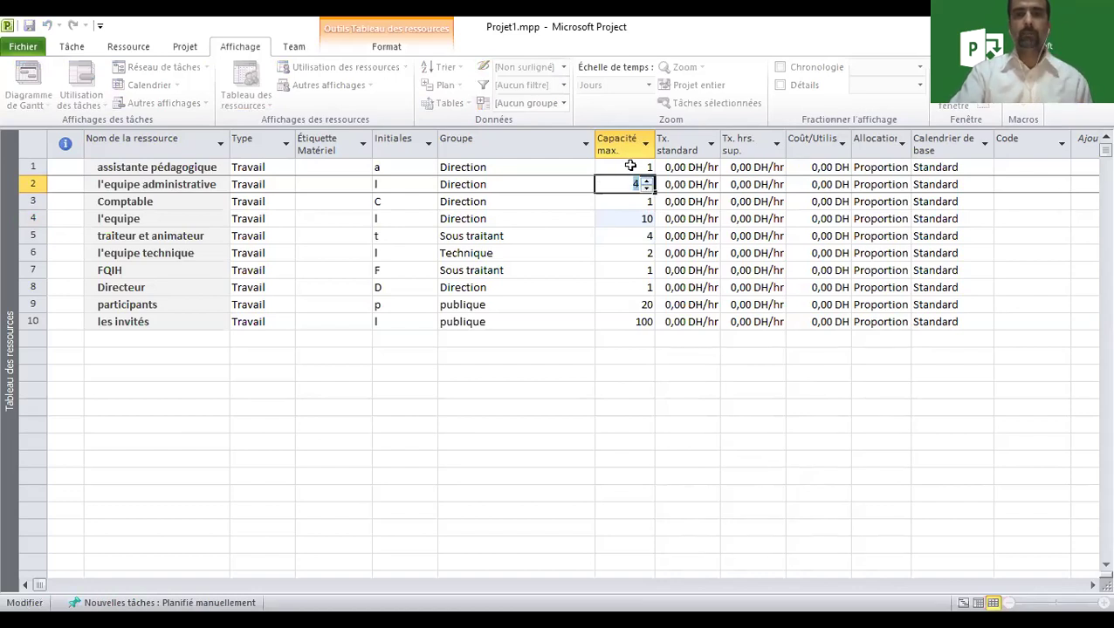
{"action": "left_click", "coordinate": [629, 165]}
{"action": "left_click", "coordinate": [610, 323]}
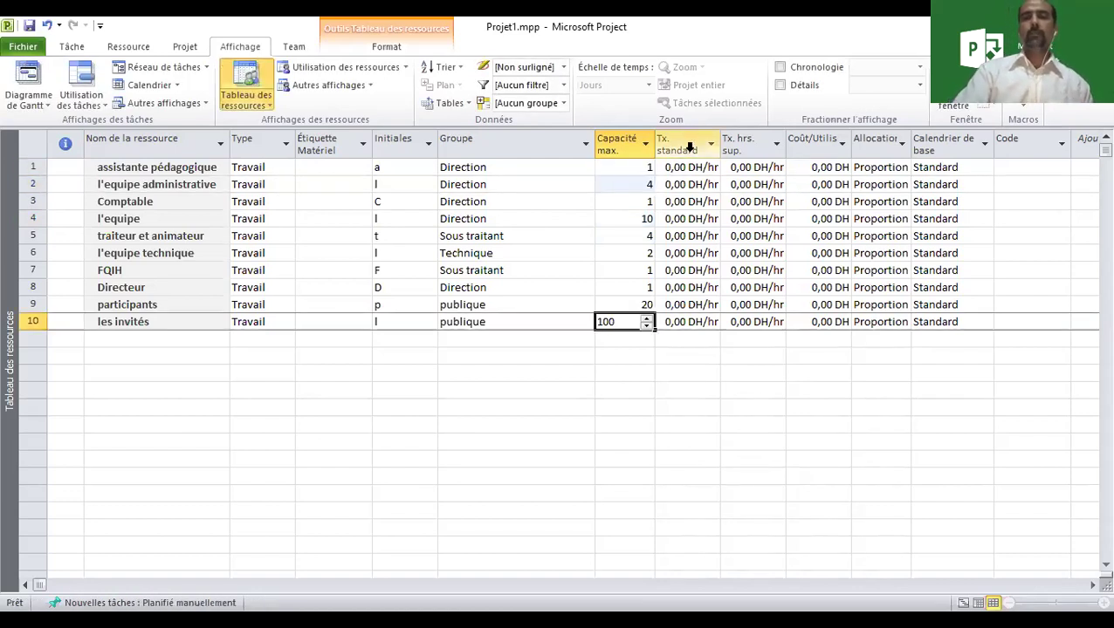
Narrow the Groupe column and widen the Tx. standard and Tx. hrs. sup. columns.
{"action": "left_click_drag", "start_coordinate": [595, 142], "coordinate": [515, 141]}
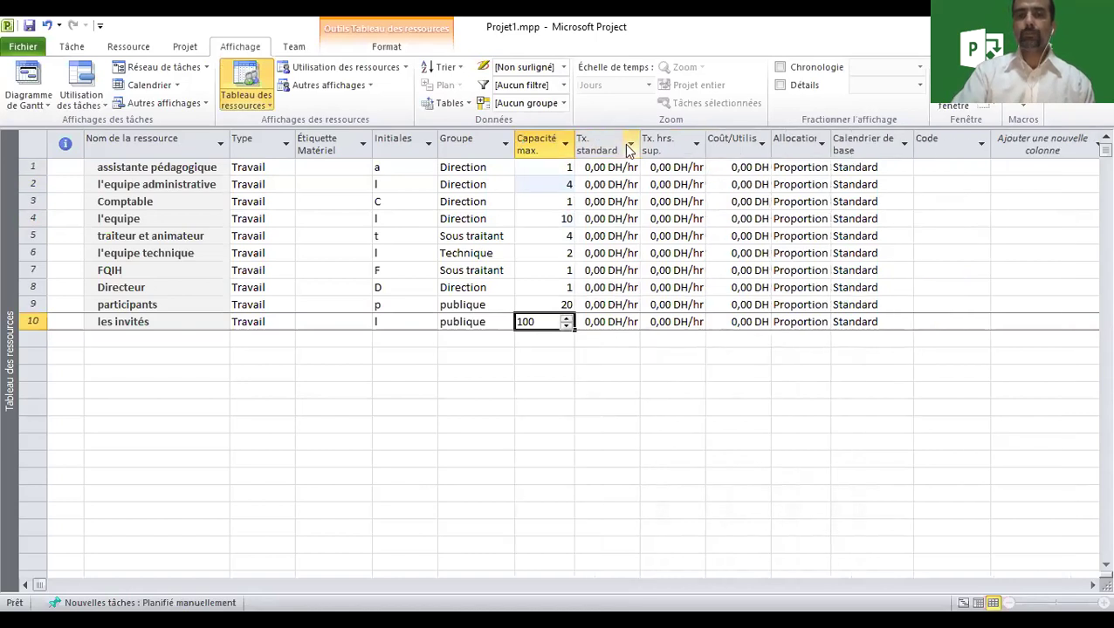
{"action": "left_click_drag", "start_coordinate": [640, 141], "coordinate": [795, 139]}
{"action": "left_click", "coordinate": [661, 167]}
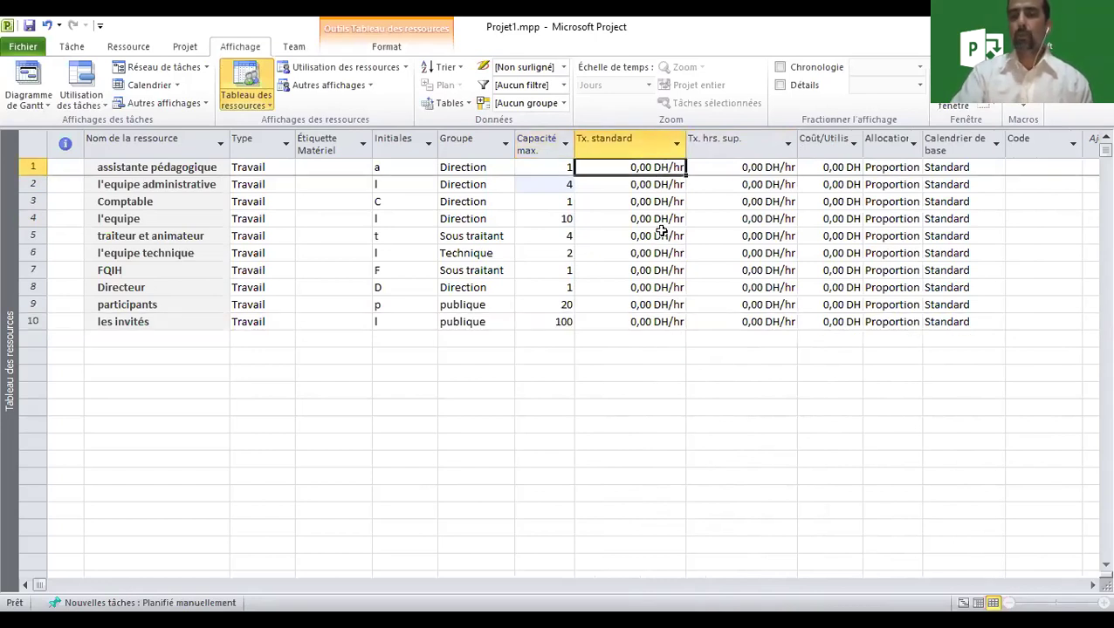
{"action": "left_click", "coordinate": [652, 323]}
{"action": "left_click", "coordinate": [652, 167]}
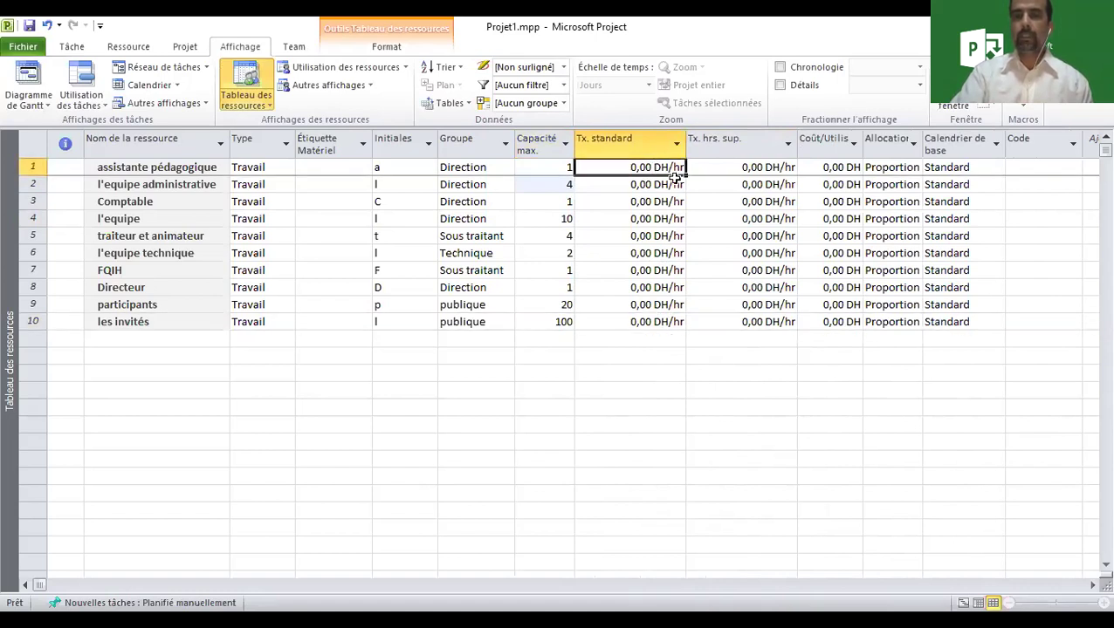
{"action": "left_click", "coordinate": [644, 144]}
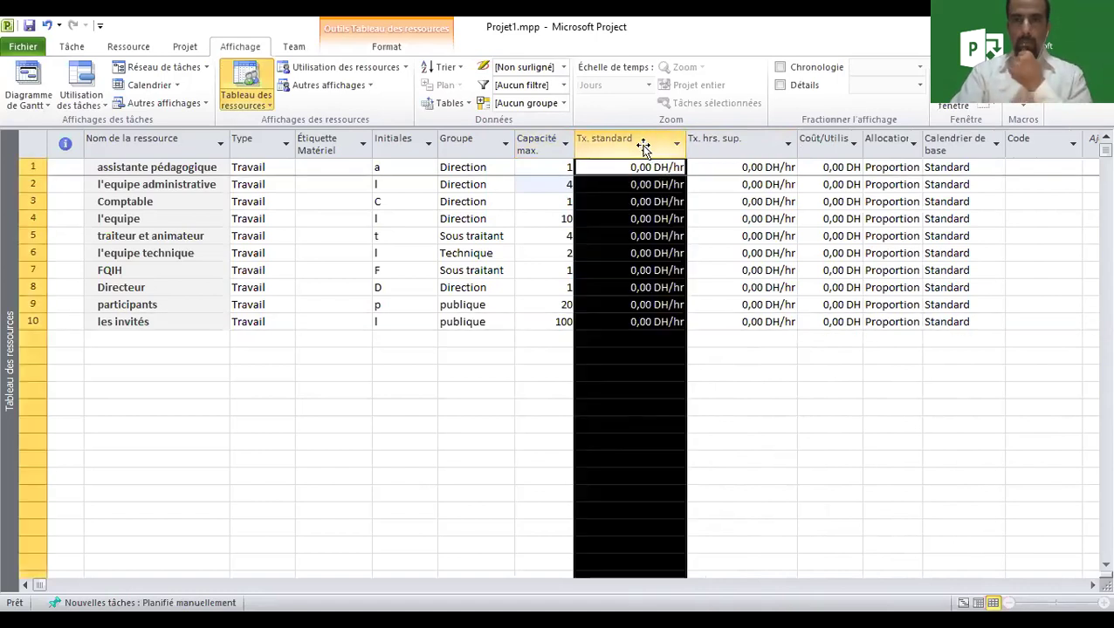
{"action": "left_click", "coordinate": [639, 168]}
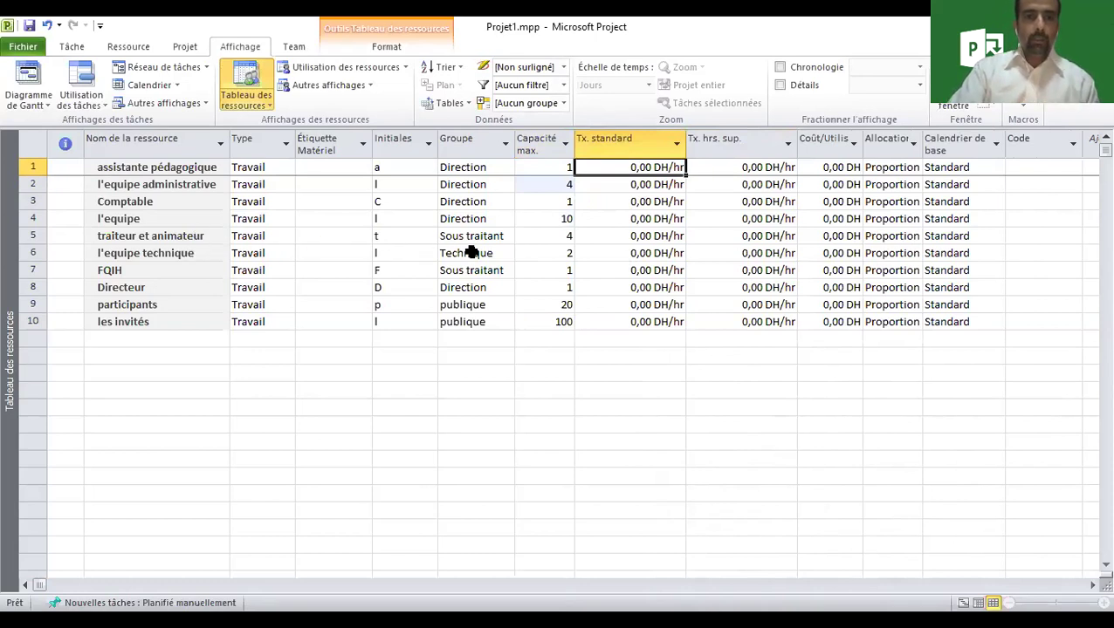
Set the standard rate of traiteur et animateur to 200 DH/hr.
{"action": "left_click", "coordinate": [644, 236]}
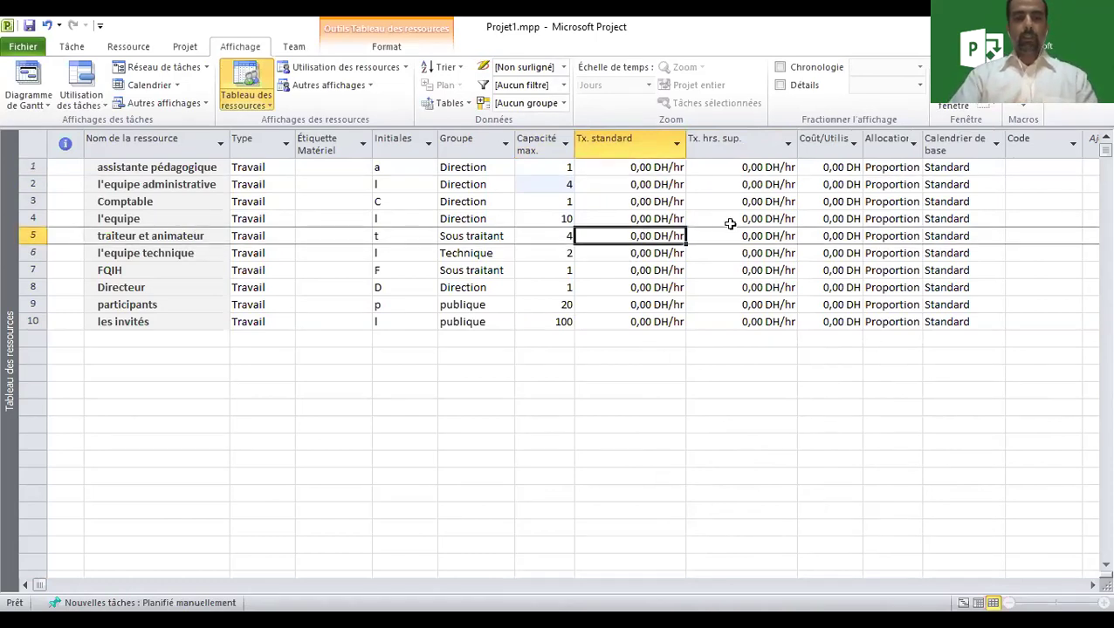
{"action": "type", "text": "200"}
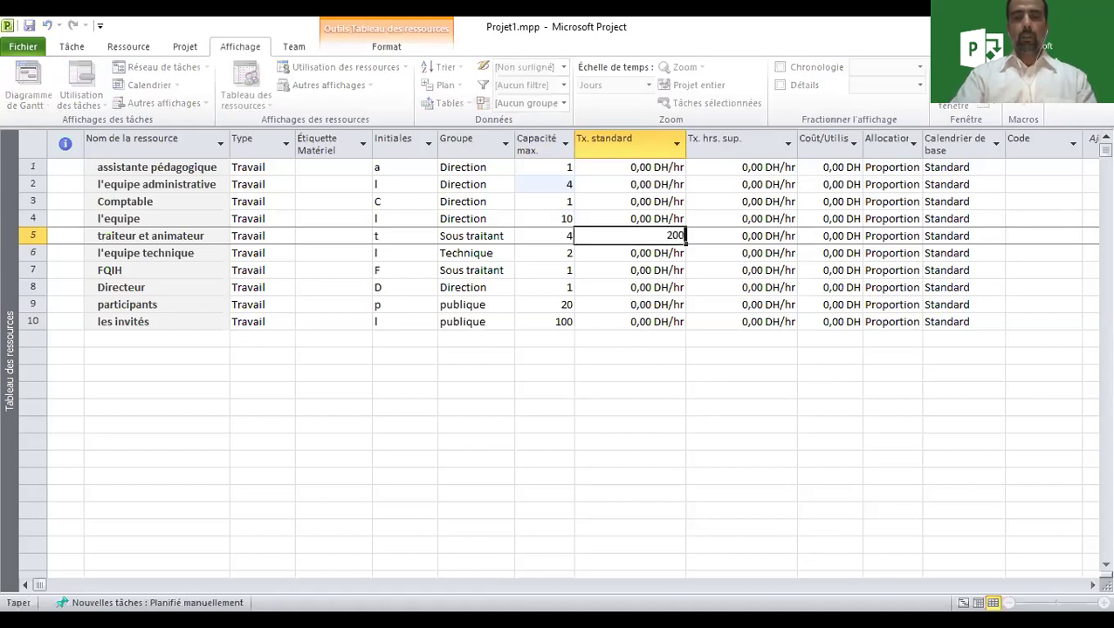
{"action": "key", "text": "Return"}
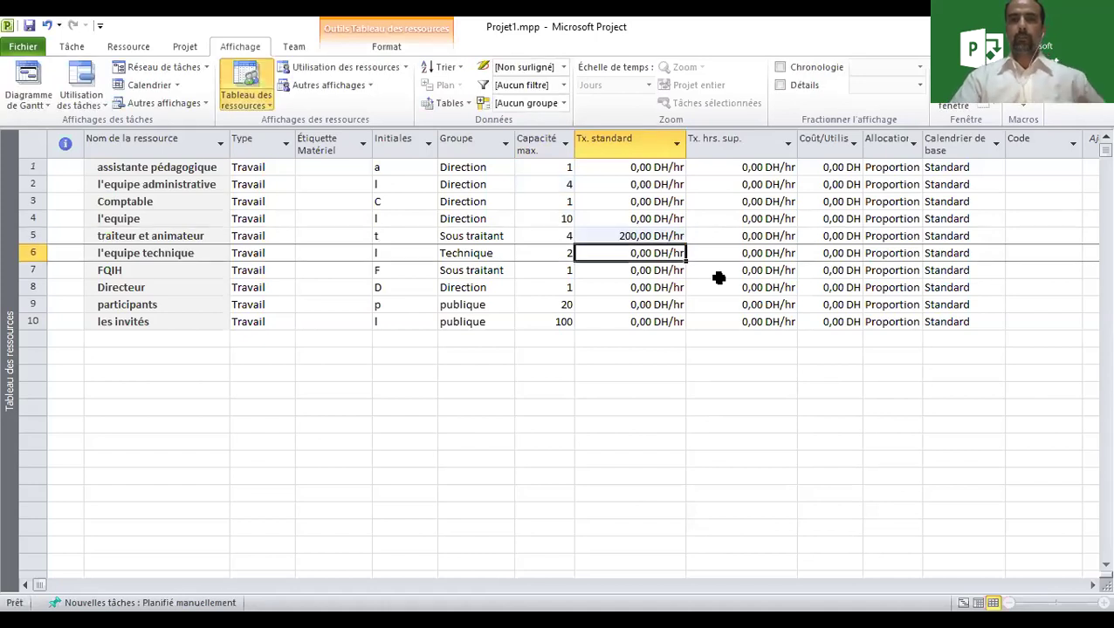
Set the overtime rate of traiteur et animateur to 300 DH/hr.
{"action": "left_click", "coordinate": [657, 239]}
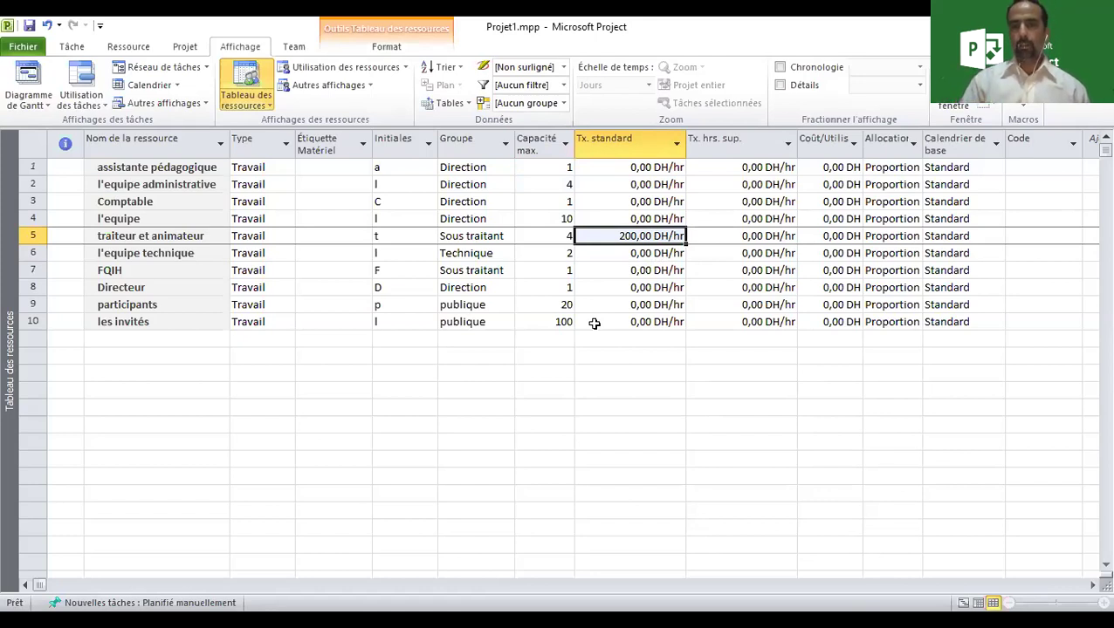
{"action": "left_click", "coordinate": [748, 236]}
{"action": "type", "text": "300"}
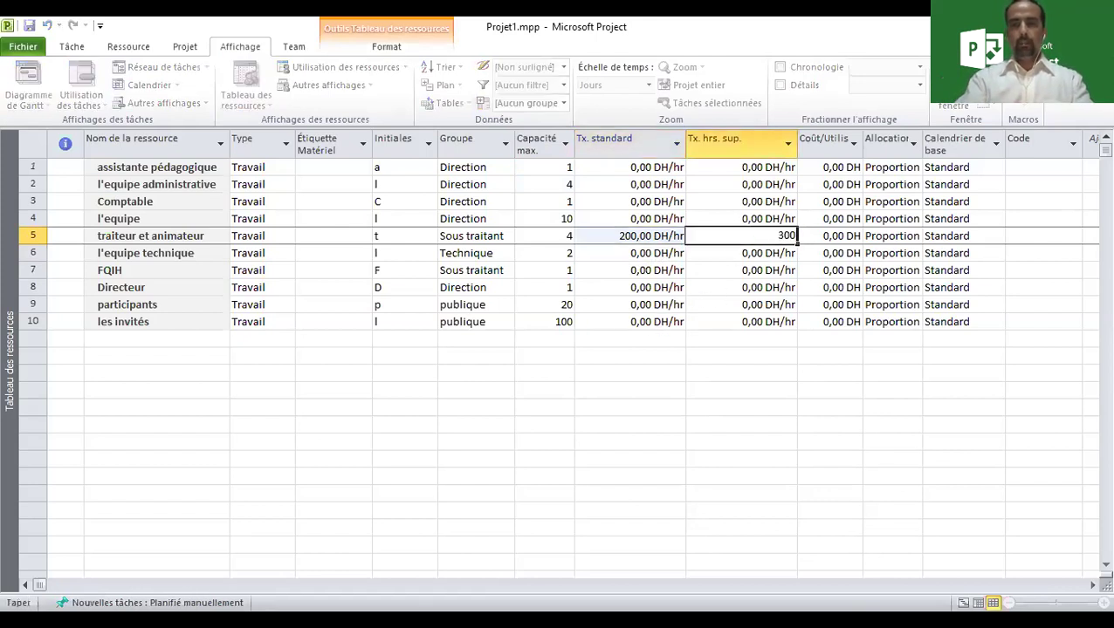
{"action": "left_click", "coordinate": [774, 254]}
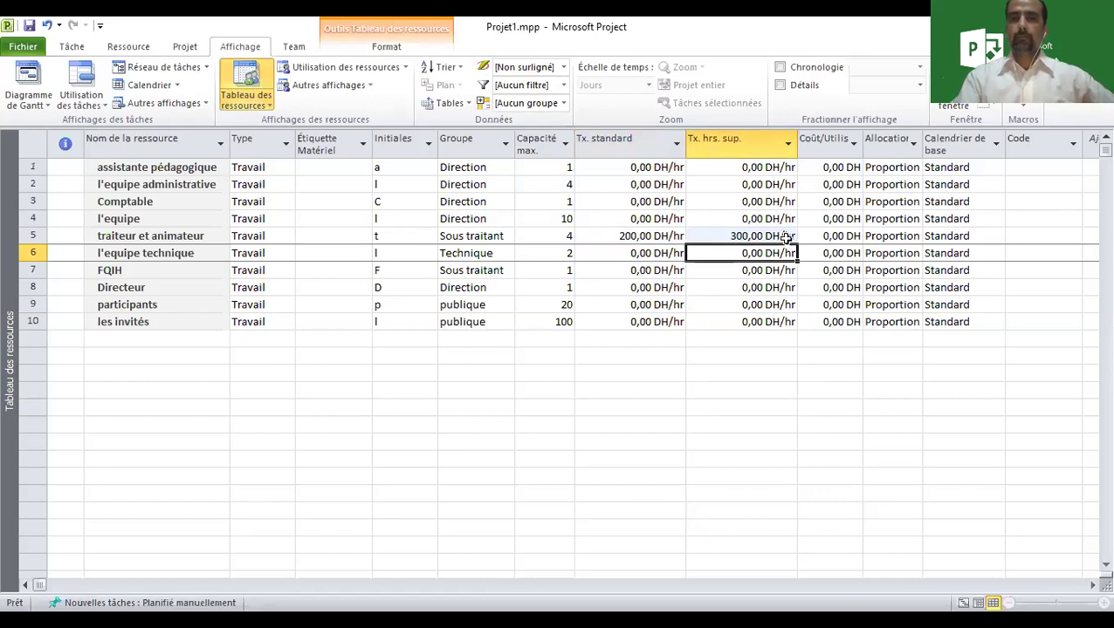
Group the table by Groupe de ressources and collapse the Direction, publique and Technique groups.
{"action": "left_click", "coordinate": [563, 103]}
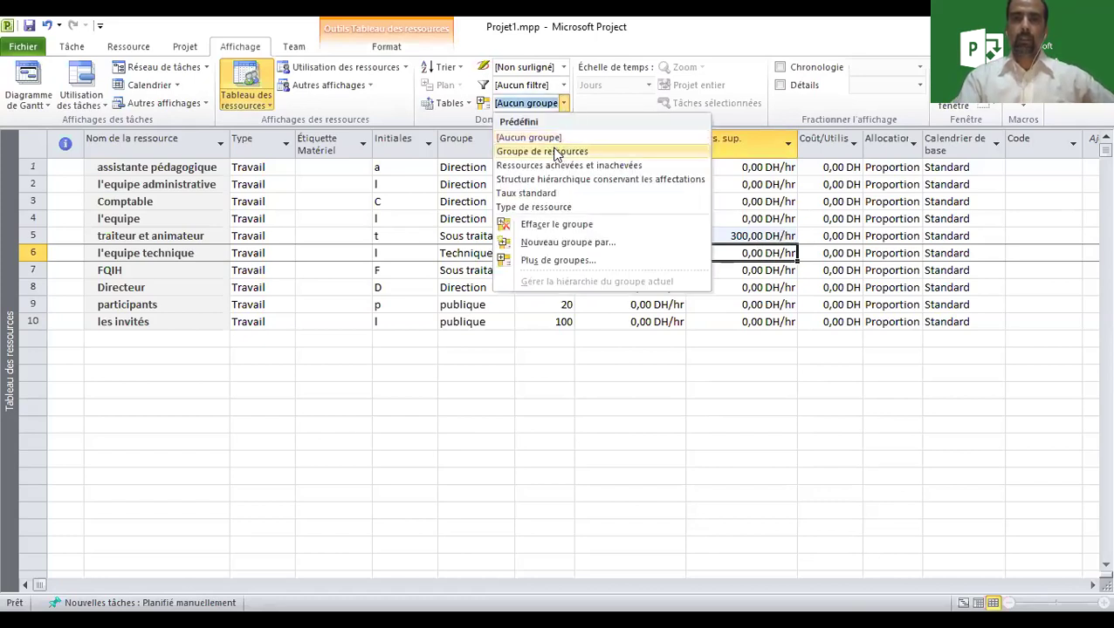
{"action": "left_click", "coordinate": [556, 151]}
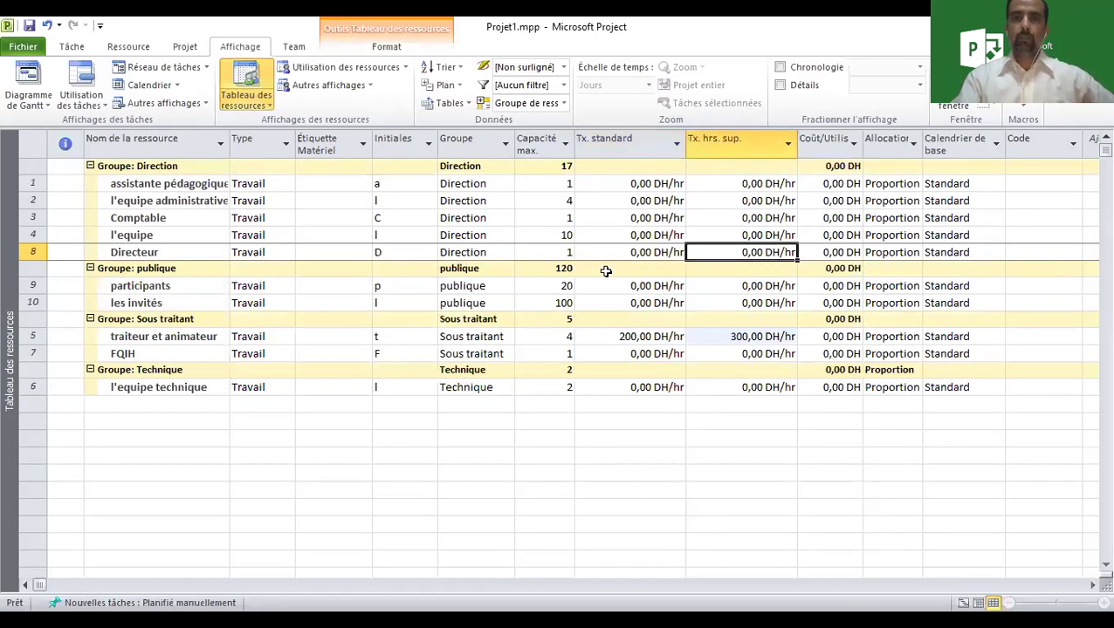
{"action": "left_click", "coordinate": [89, 166]}
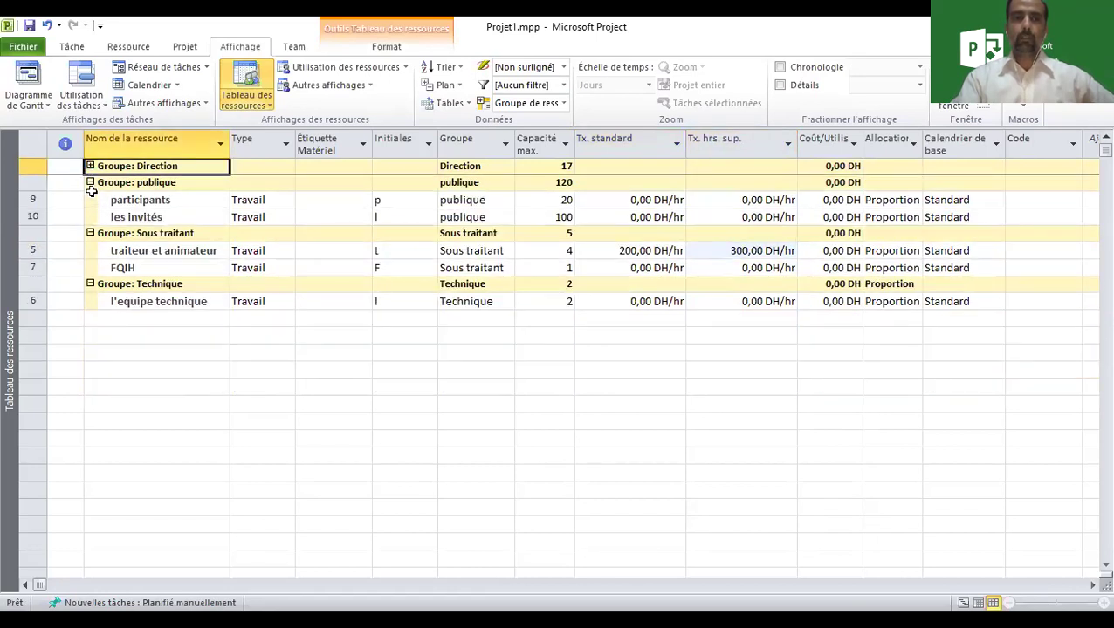
{"action": "left_click", "coordinate": [90, 183]}
{"action": "left_click", "coordinate": [89, 250]}
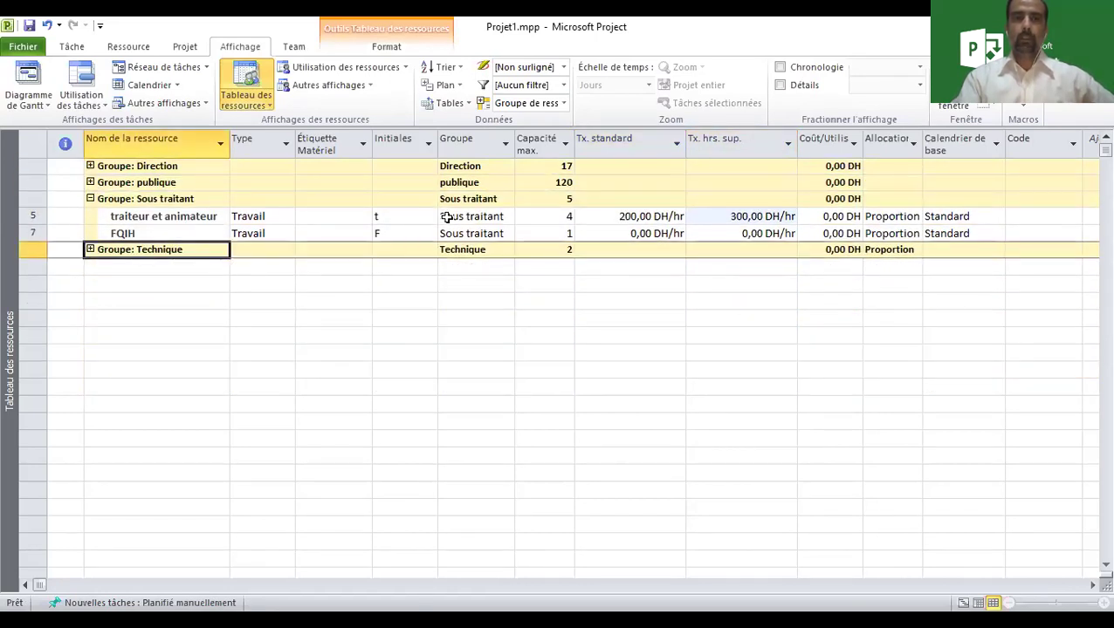
Widen the cost-per-use and Allocation columns of the resource table.
{"action": "left_click", "coordinate": [661, 217]}
{"action": "left_click", "coordinate": [756, 217]}
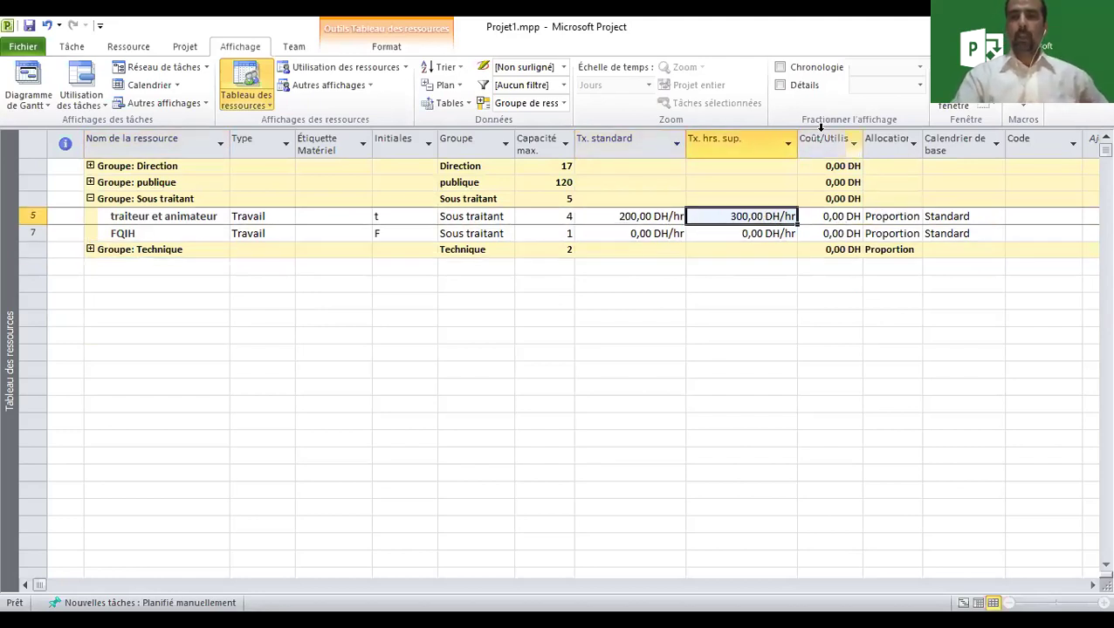
{"action": "left_click_drag", "start_coordinate": [866, 139], "coordinate": [871, 139]}
{"action": "left_click", "coordinate": [845, 216]}
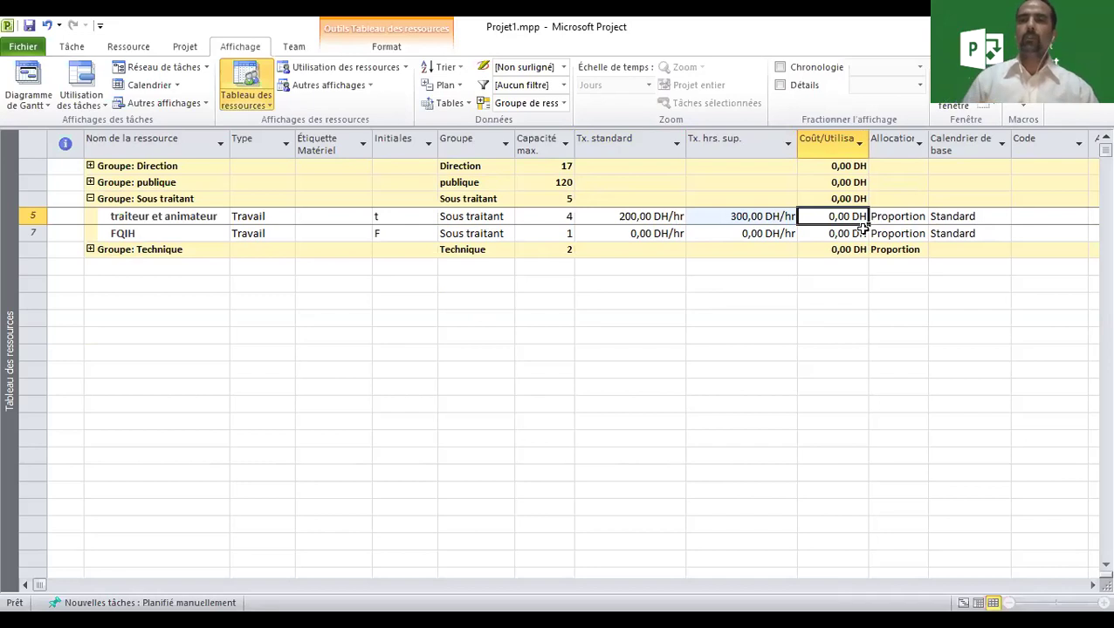
{"action": "left_click", "coordinate": [918, 218]}
{"action": "left_click_drag", "start_coordinate": [930, 138], "coordinate": [957, 139]}
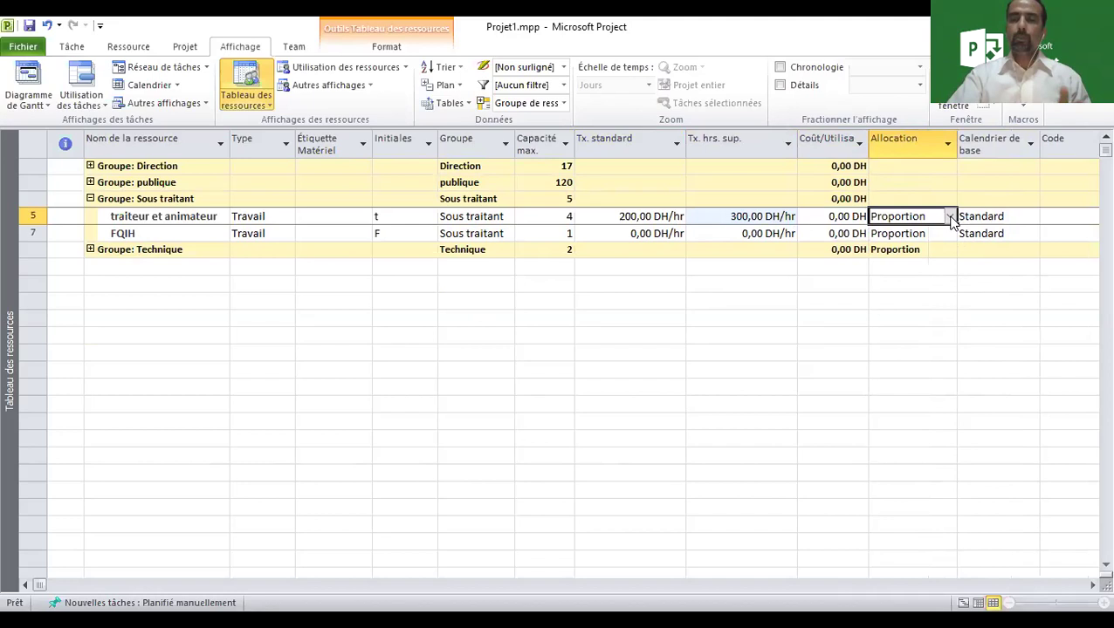
Examine the Allocation and base calendar choices for traiteur et animateur, keeping Standard as its base calendar.
{"action": "left_click", "coordinate": [948, 217]}
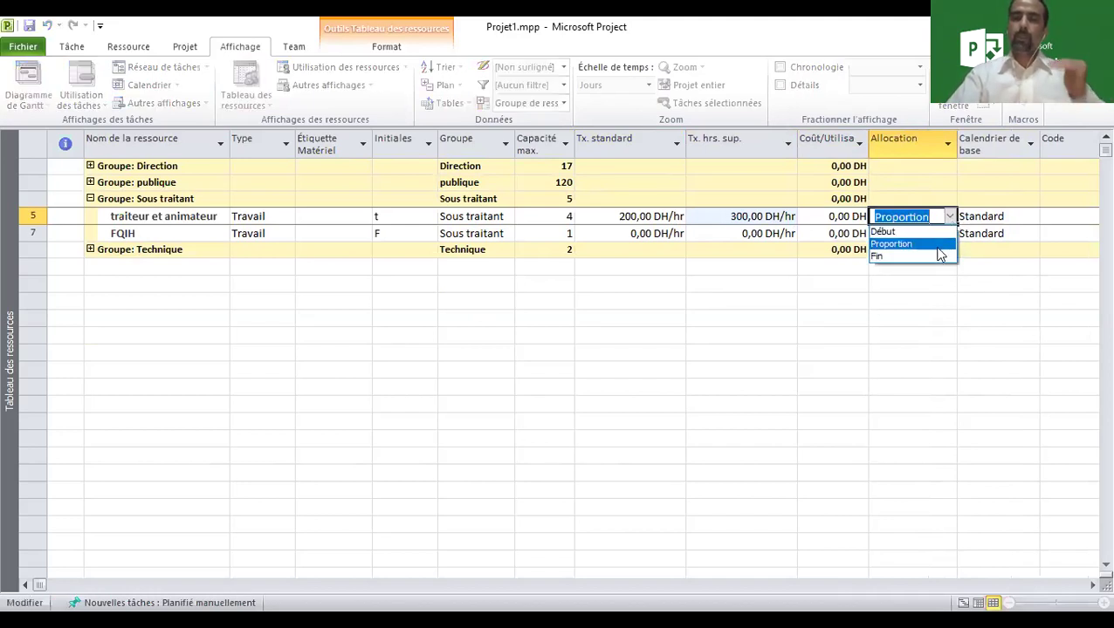
{"action": "left_click", "coordinate": [948, 216]}
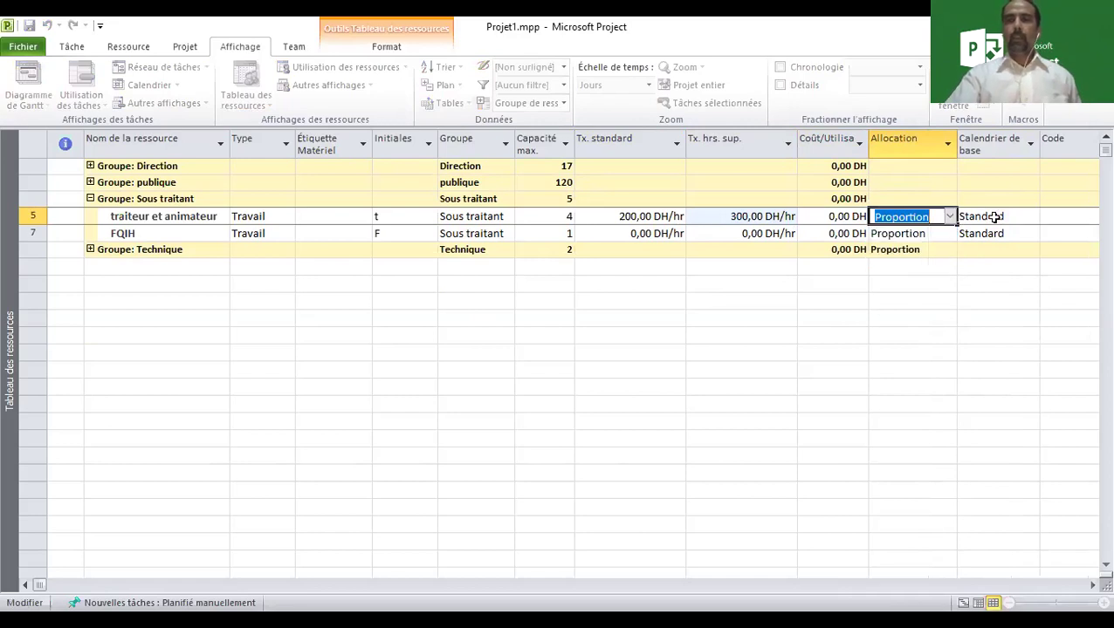
{"action": "left_click", "coordinate": [1009, 217]}
{"action": "left_click", "coordinate": [1032, 217]}
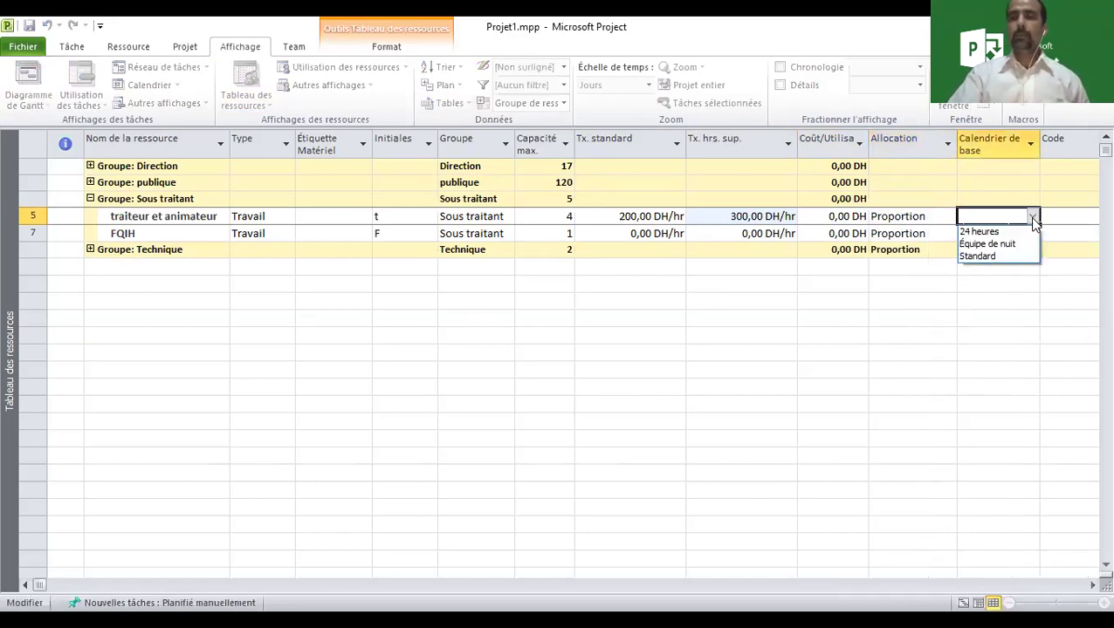
{"action": "left_click", "coordinate": [1032, 219]}
{"action": "left_click", "coordinate": [1033, 218]}
{"action": "left_click", "coordinate": [1012, 258]}
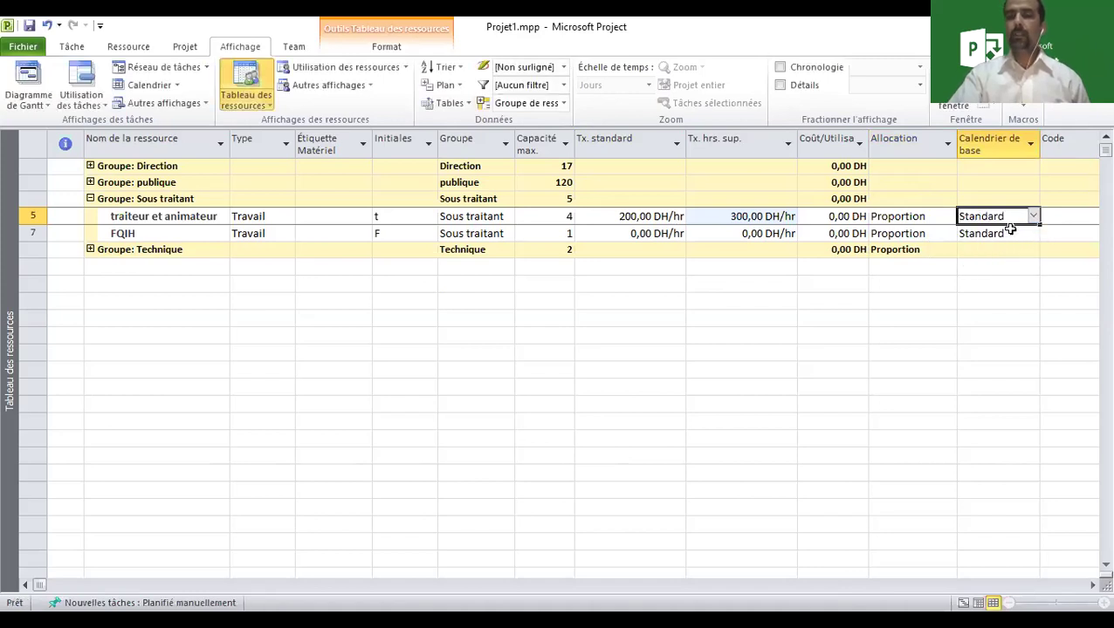
{"action": "left_click", "coordinate": [1033, 218]}
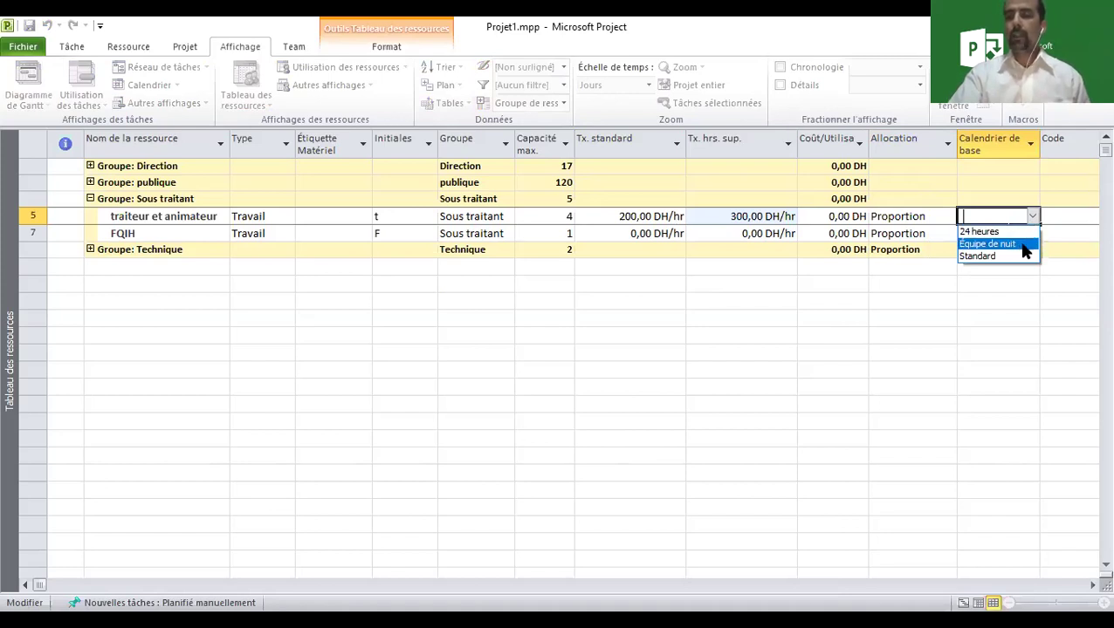
{"action": "left_click", "coordinate": [1035, 216]}
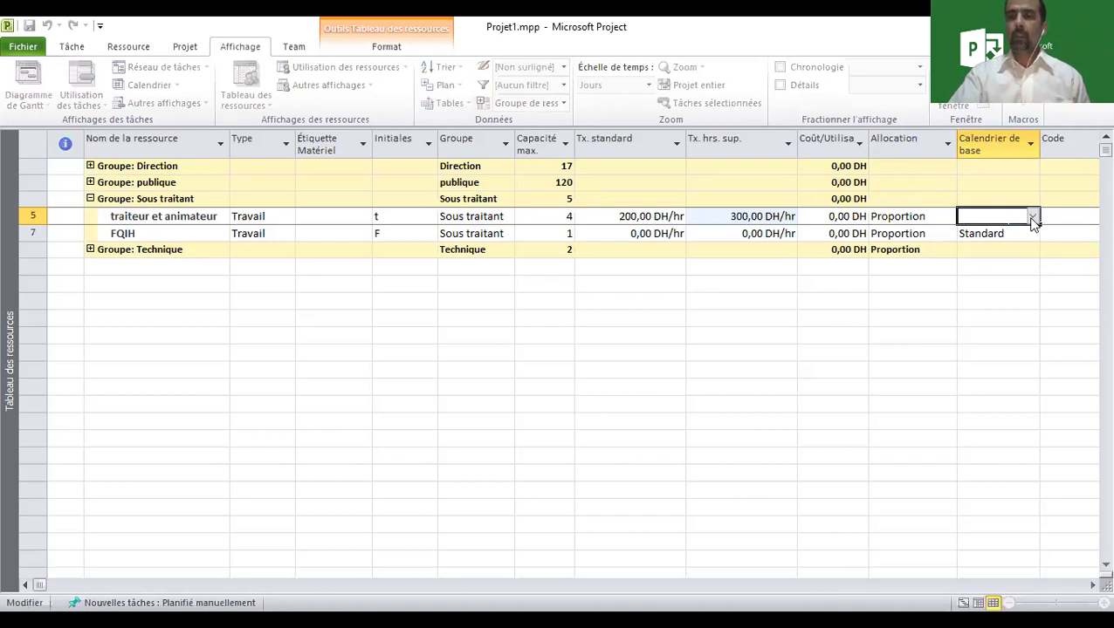
{"action": "left_click", "coordinate": [1034, 216]}
{"action": "left_click", "coordinate": [986, 253]}
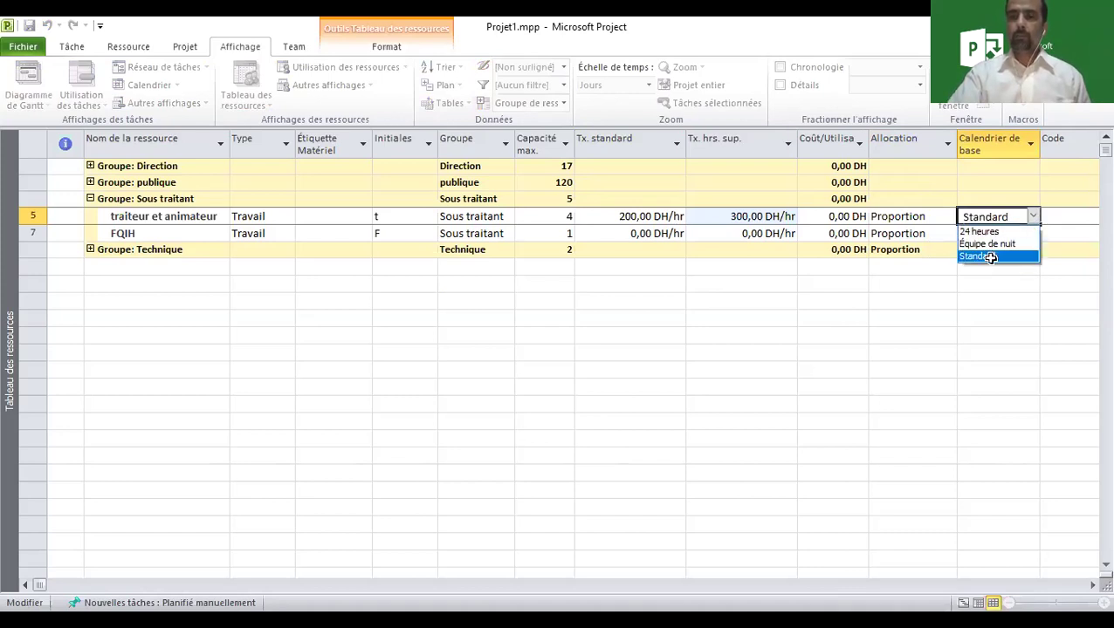
{"action": "left_click", "coordinate": [596, 221]}
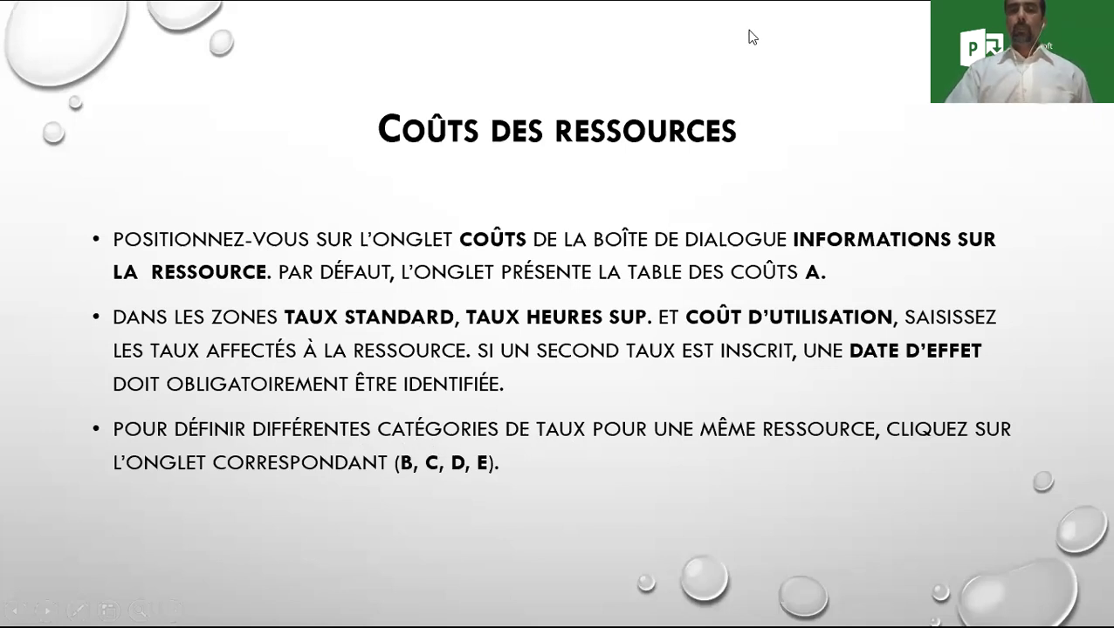
{"action": "left_click", "coordinate": [637, 447]}
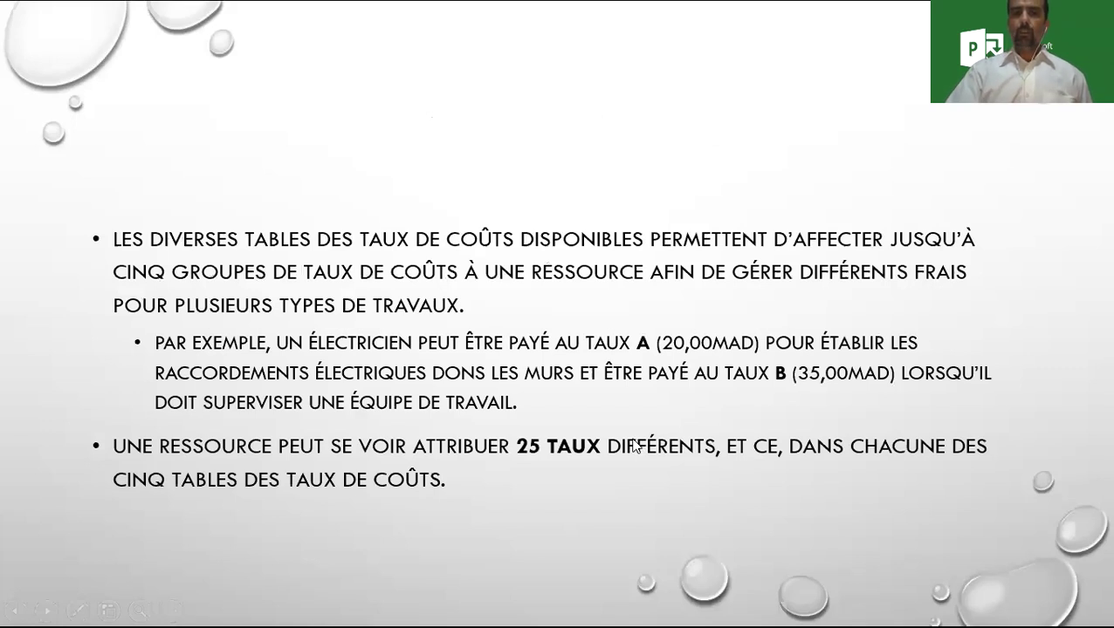
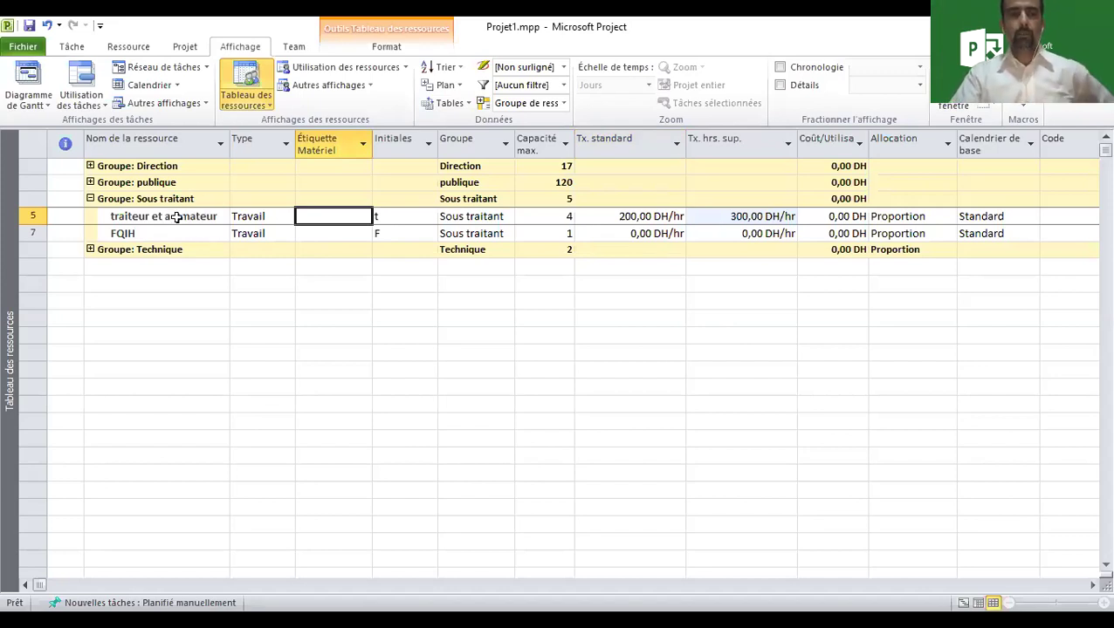
Open the resource information of traiteur et animateur, show its cost rate tables and move the dialog off the table's rate columns.
{"action": "double_click", "coordinate": [172, 217]}
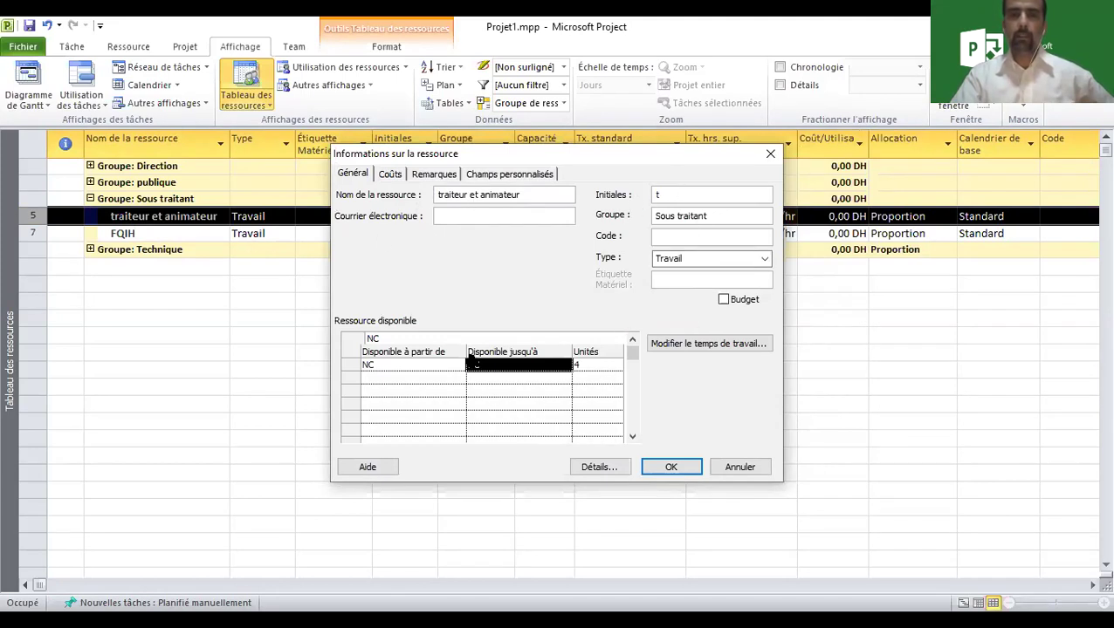
{"action": "left_click", "coordinate": [410, 379]}
{"action": "left_click", "coordinate": [596, 379]}
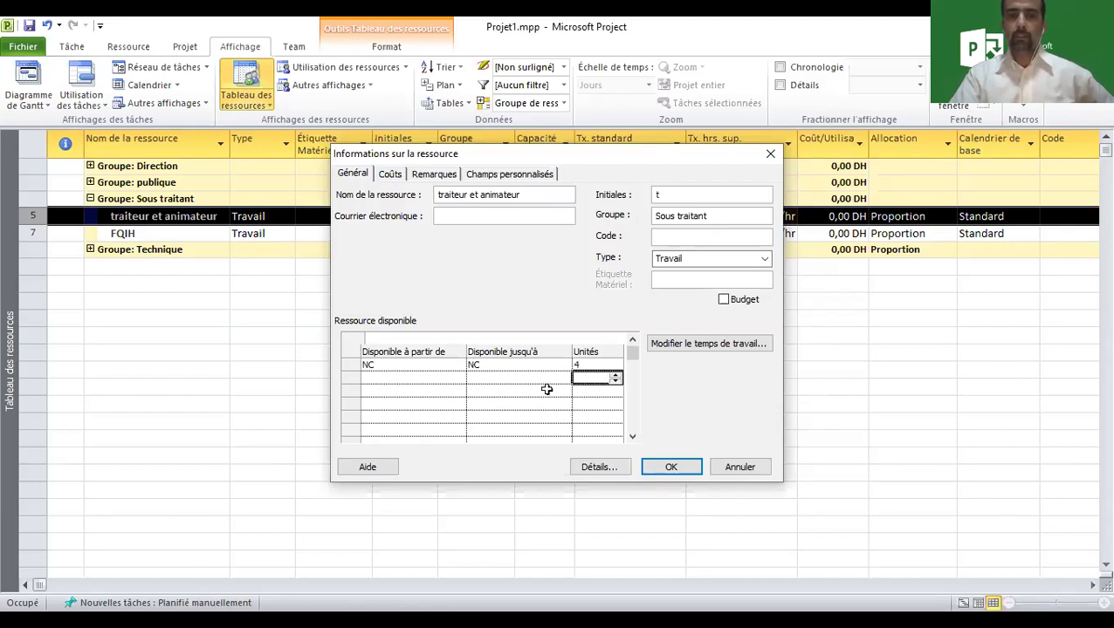
{"action": "left_click", "coordinate": [390, 175]}
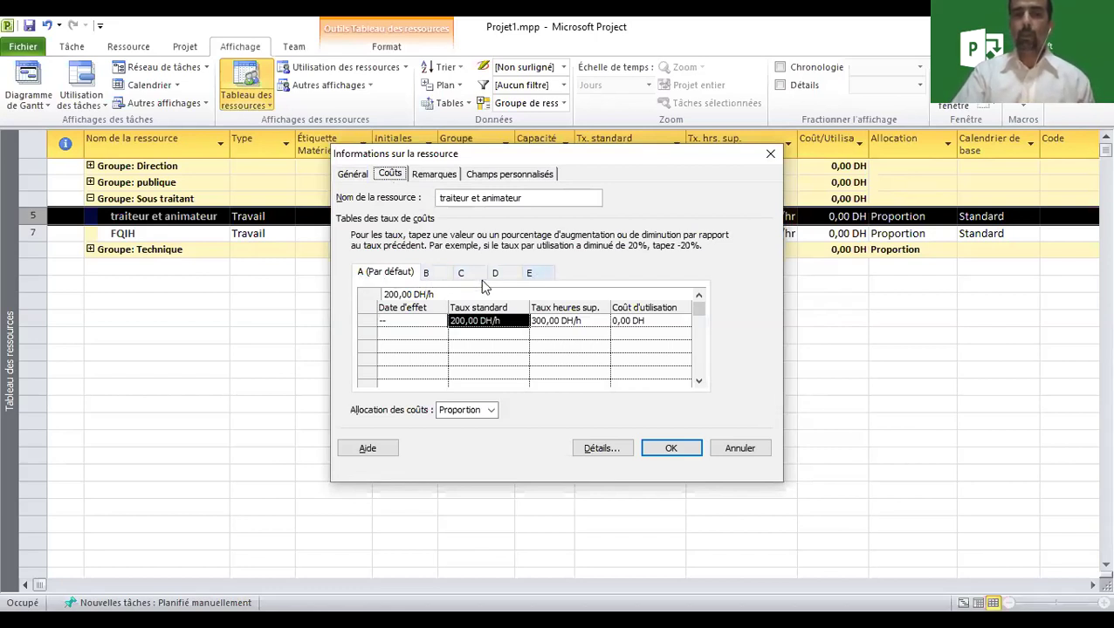
{"action": "mouse_move", "coordinate": [696, 311]}
{"action": "left_mouse_down"}
{"action": "mouse_move", "coordinate": [701, 367]}
{"action": "mouse_move", "coordinate": [698, 309]}
{"action": "left_mouse_up"}
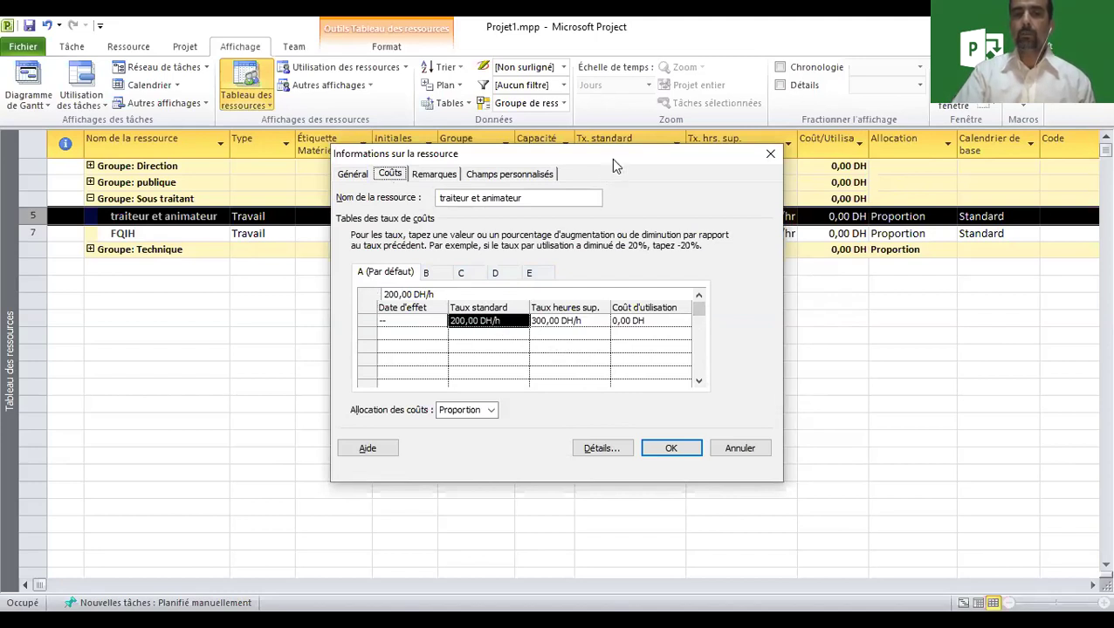
{"action": "left_click_drag", "start_coordinate": [614, 166], "coordinate": [474, 140]}
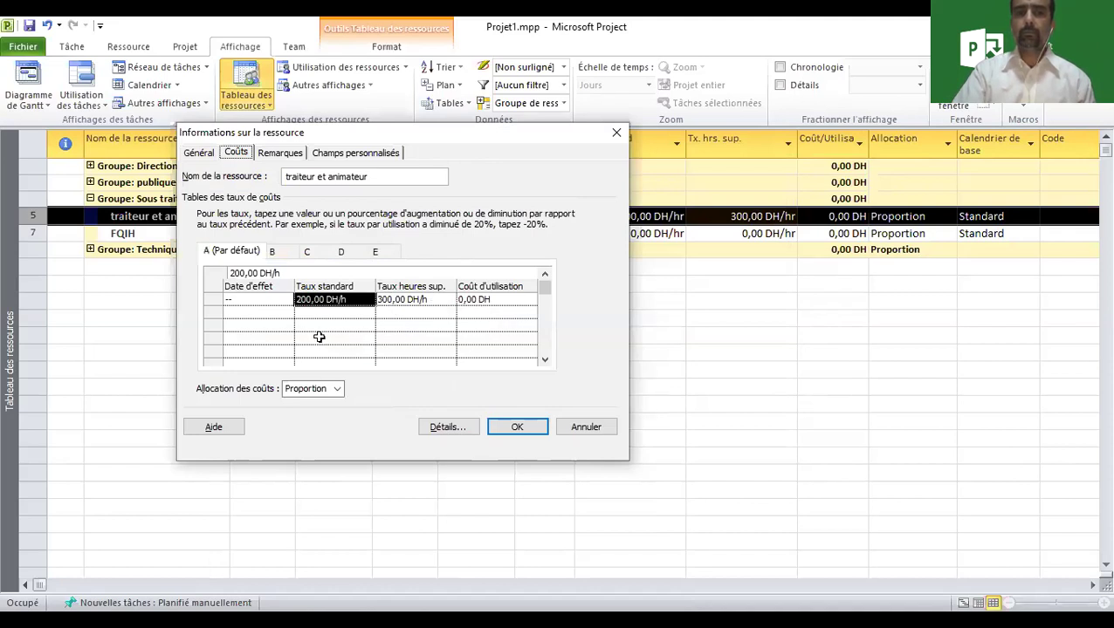
Add a second rate row to cost table A, effective 30/03/20, with a standard rate of 220 DH/h.
{"action": "left_click", "coordinate": [266, 313]}
{"action": "left_click", "coordinate": [291, 319]}
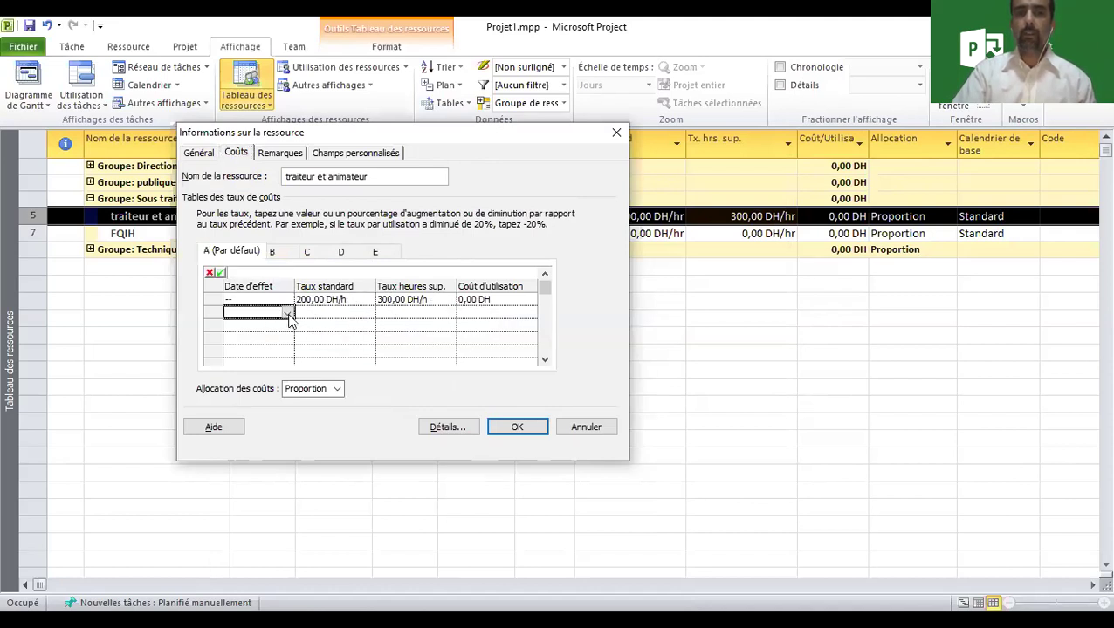
{"action": "left_click", "coordinate": [288, 314]}
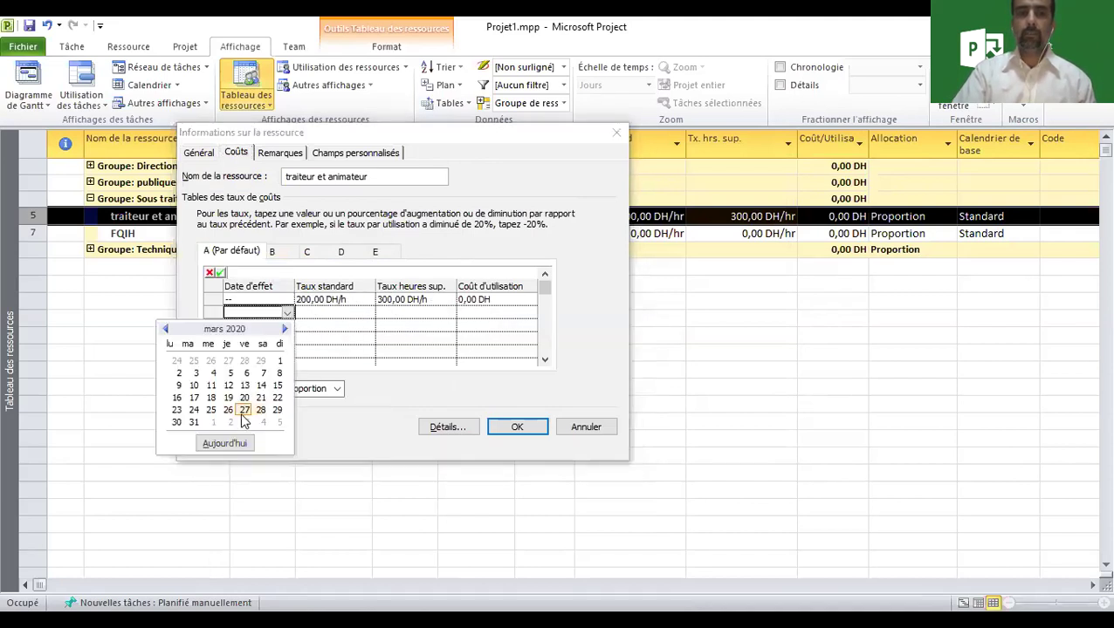
{"action": "left_click", "coordinate": [176, 425]}
{"action": "left_click", "coordinate": [323, 312]}
{"action": "type", "text": "220"}
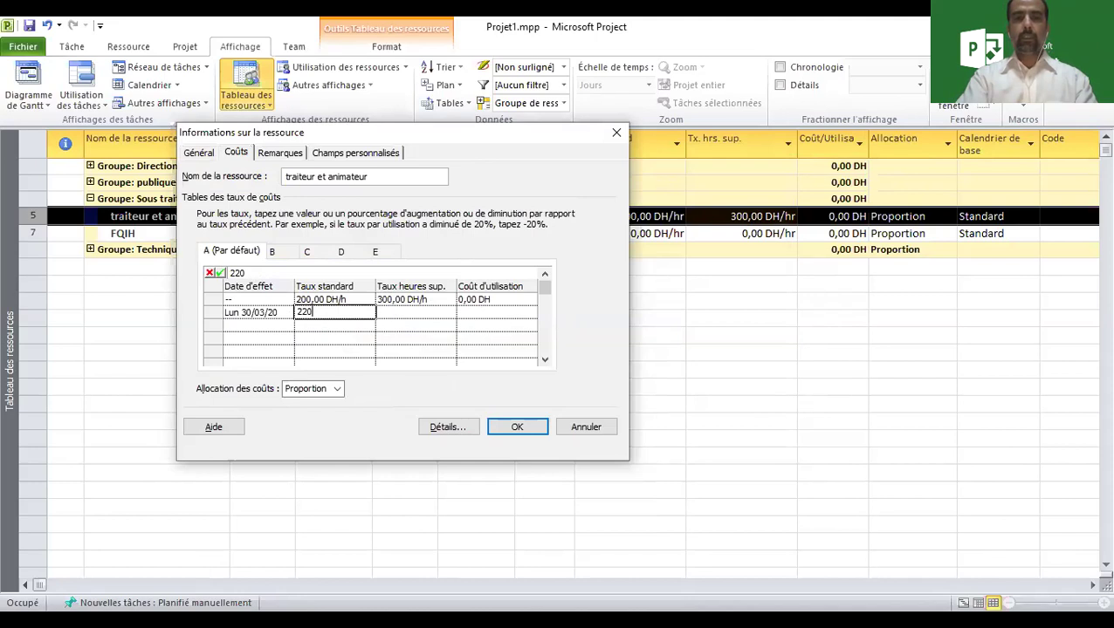
{"action": "left_click", "coordinate": [338, 325]}
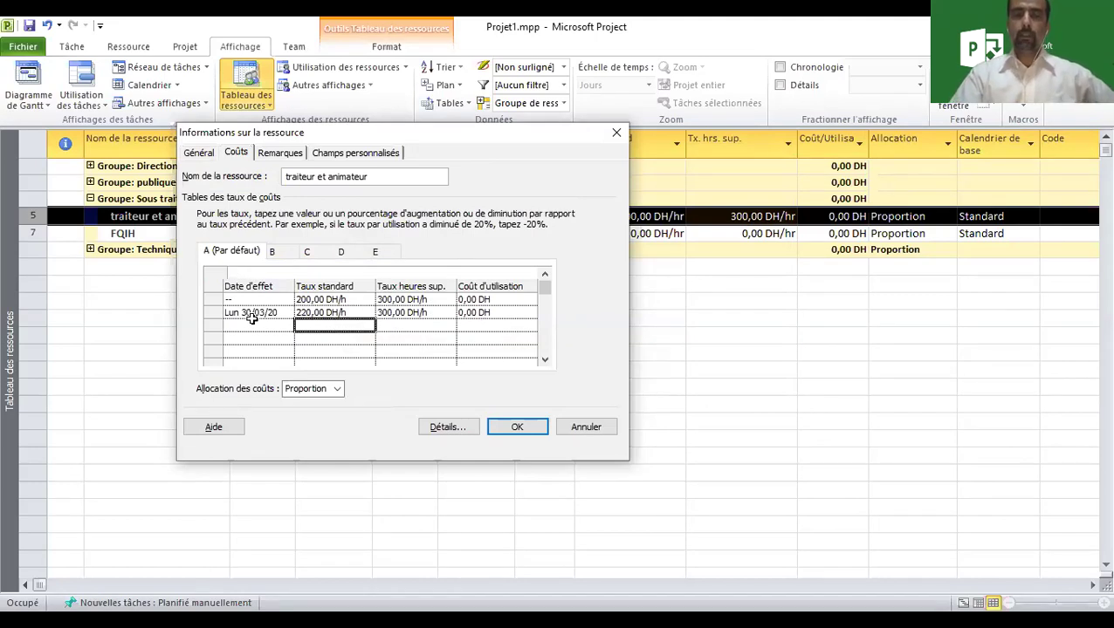
Set the overtime rate of the 30/03/20 row in cost table A to 350 DH/h.
{"action": "left_click", "coordinate": [333, 301]}
{"action": "left_click", "coordinate": [350, 316]}
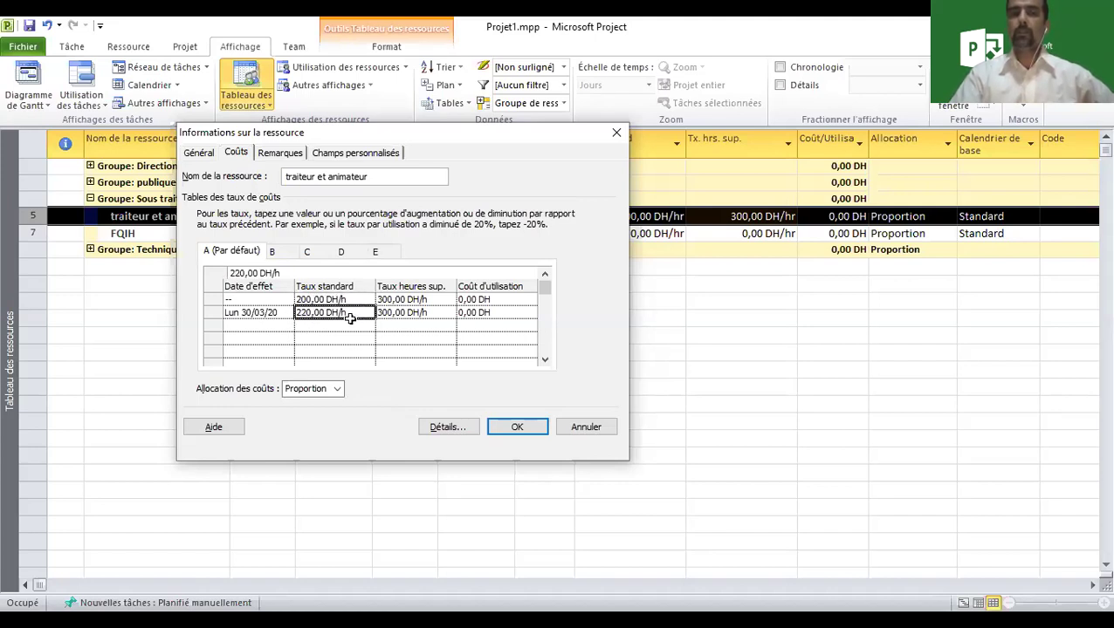
{"action": "left_click", "coordinate": [398, 313]}
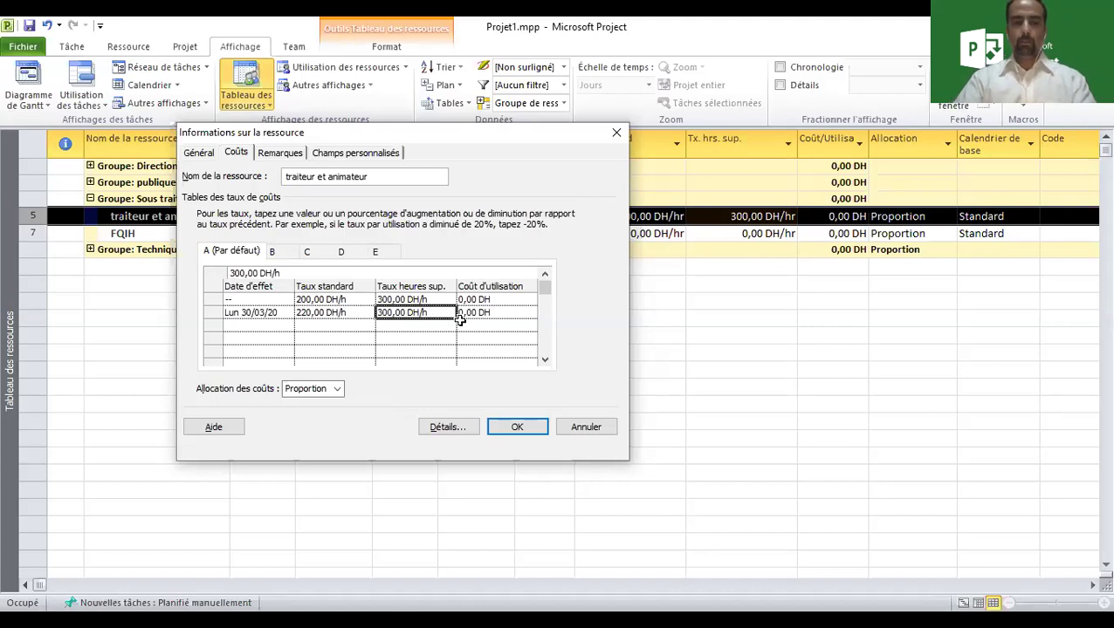
{"action": "type", "text": "35"}
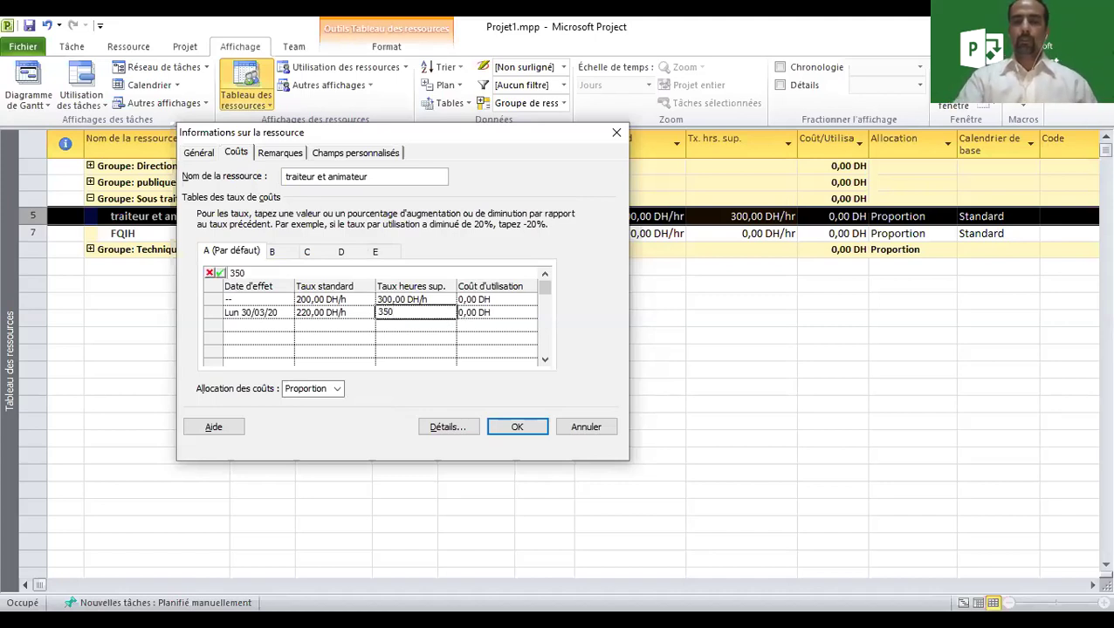
{"action": "type", "text": "0"}
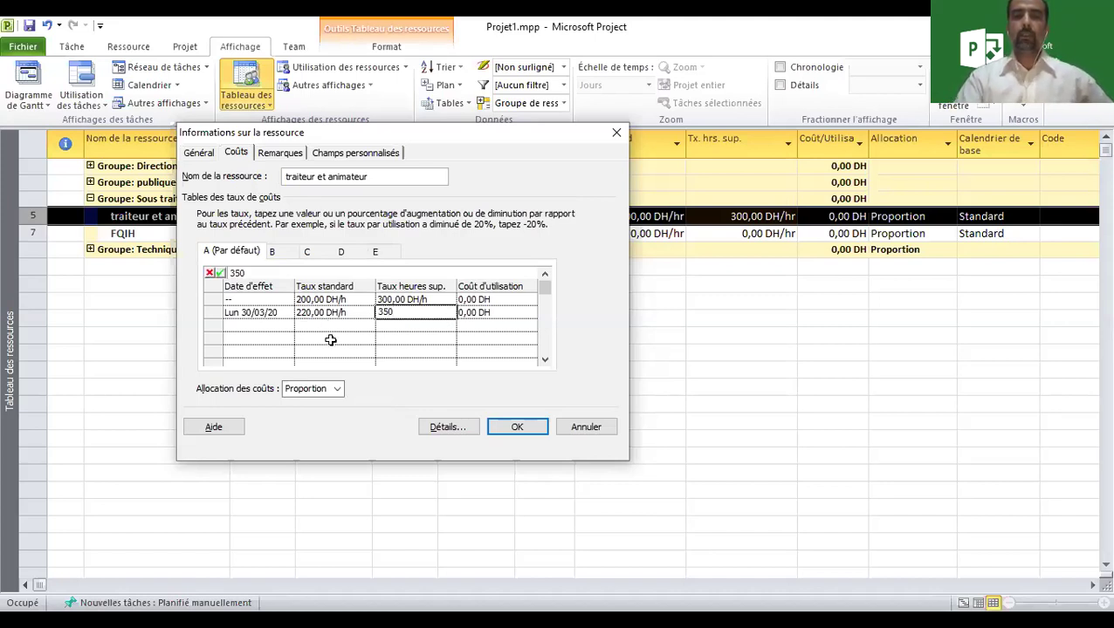
{"action": "left_click", "coordinate": [332, 339]}
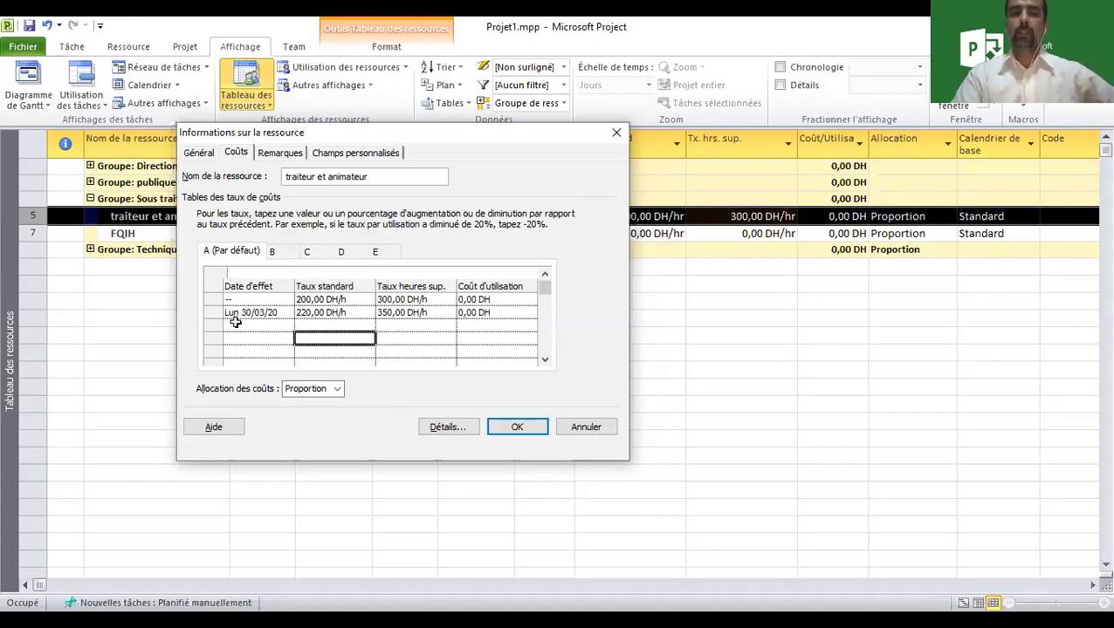
{"action": "left_click", "coordinate": [300, 312]}
{"action": "left_click", "coordinate": [429, 312]}
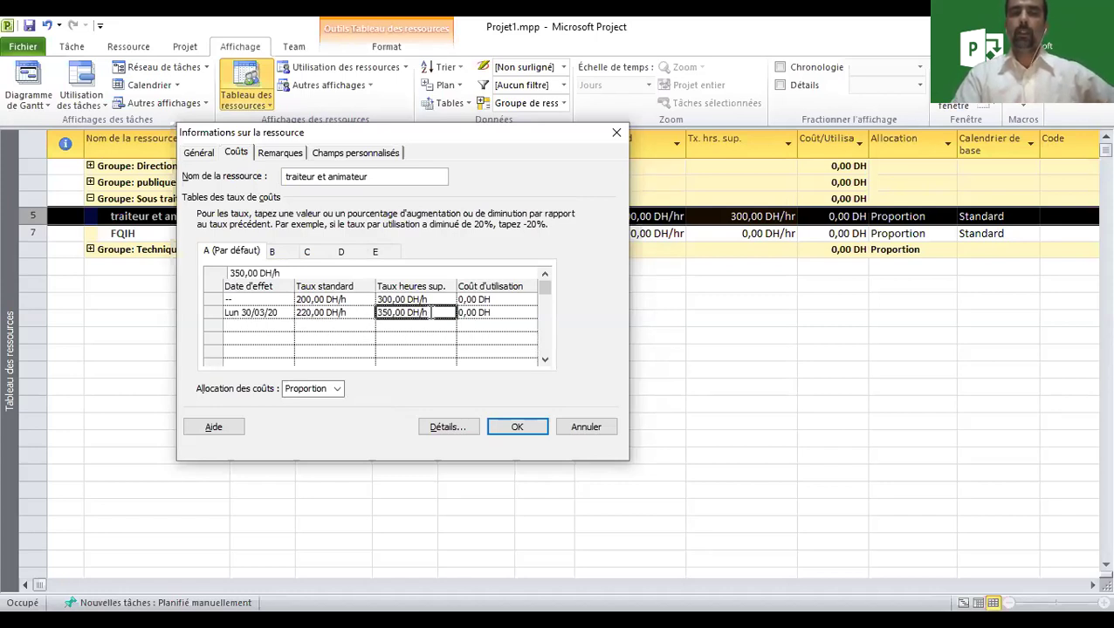
In cost table B of traiteur et animateur, set both the standard rate and the overtime rate to 120 DH/h.
{"action": "left_click", "coordinate": [354, 349]}
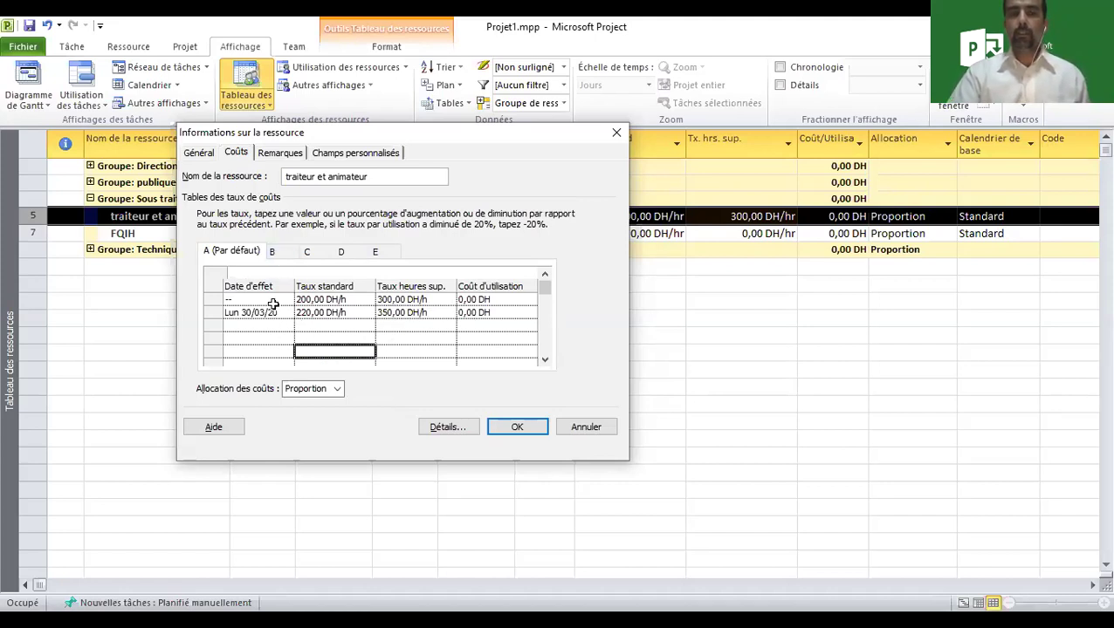
{"action": "left_click_drag", "start_coordinate": [380, 138], "coordinate": [472, 170]}
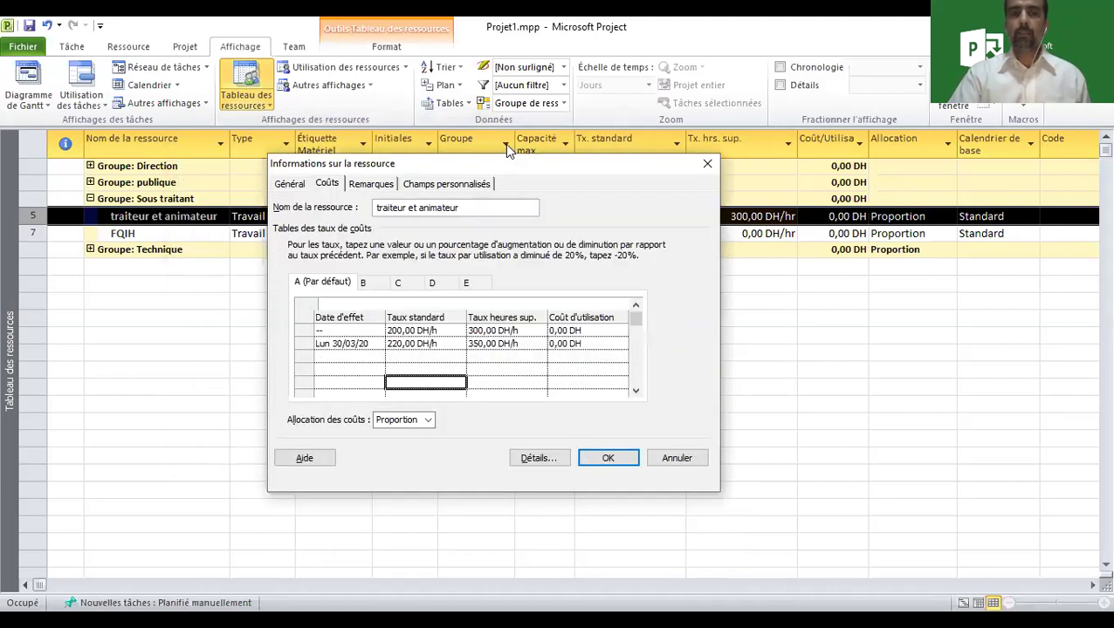
{"action": "left_click", "coordinate": [364, 284]}
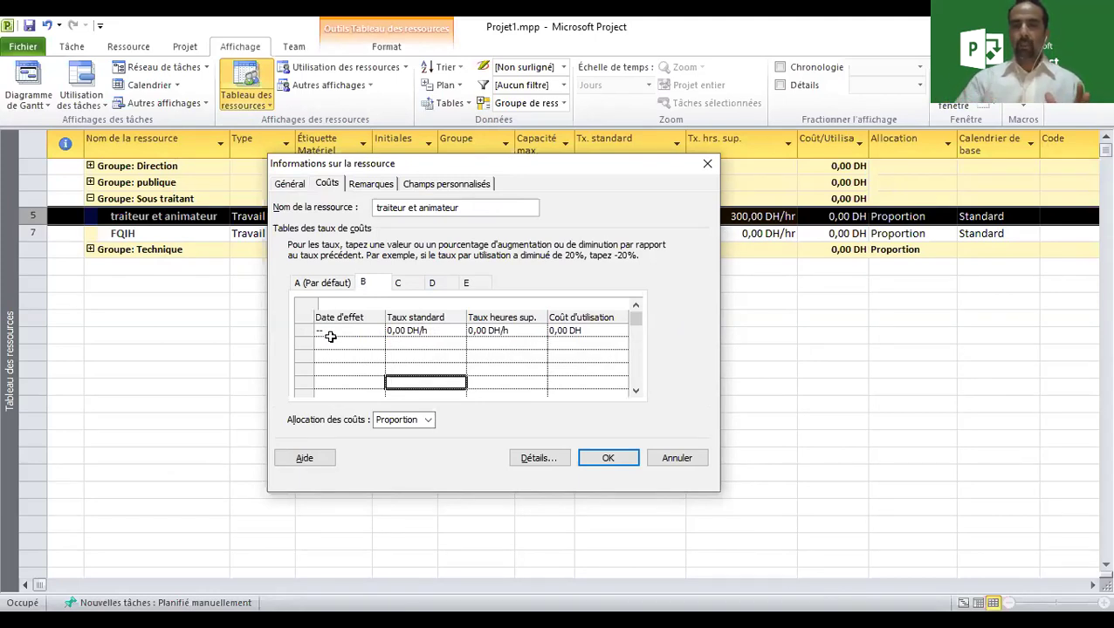
{"action": "left_click", "coordinate": [364, 285]}
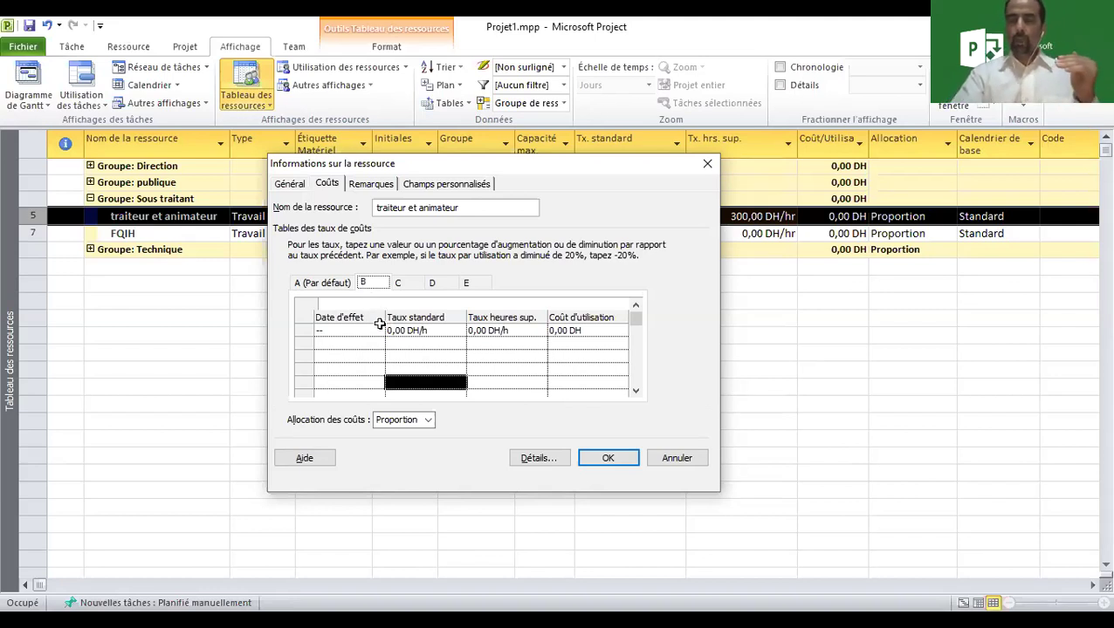
{"action": "left_click", "coordinate": [406, 333]}
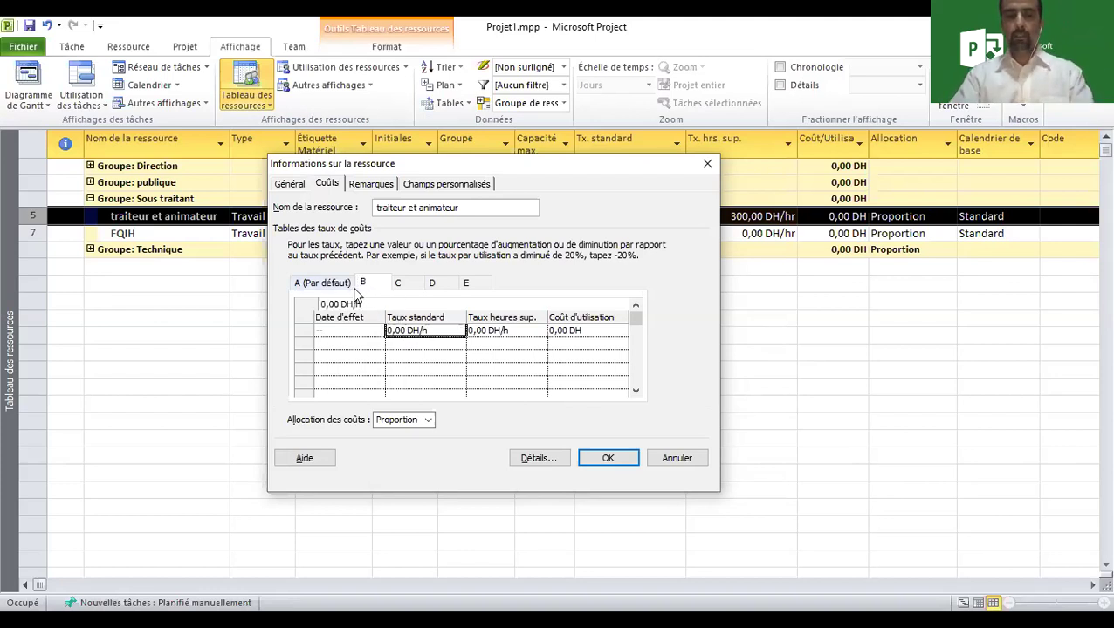
{"action": "type", "text": "120"}
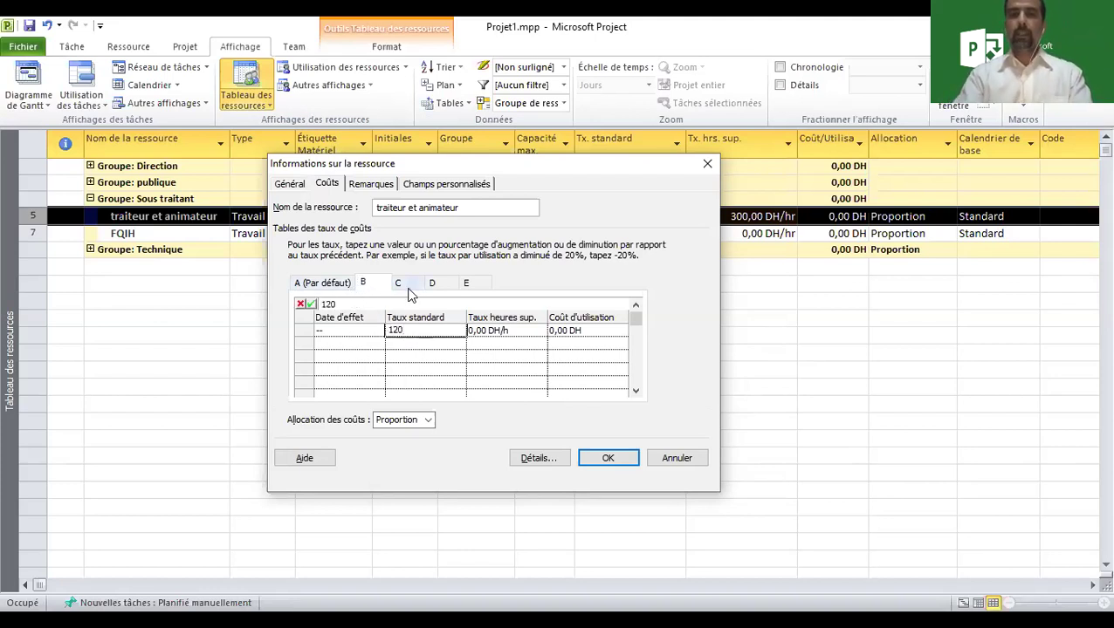
{"action": "key", "text": "Return"}
{"action": "left_click", "coordinate": [501, 336]}
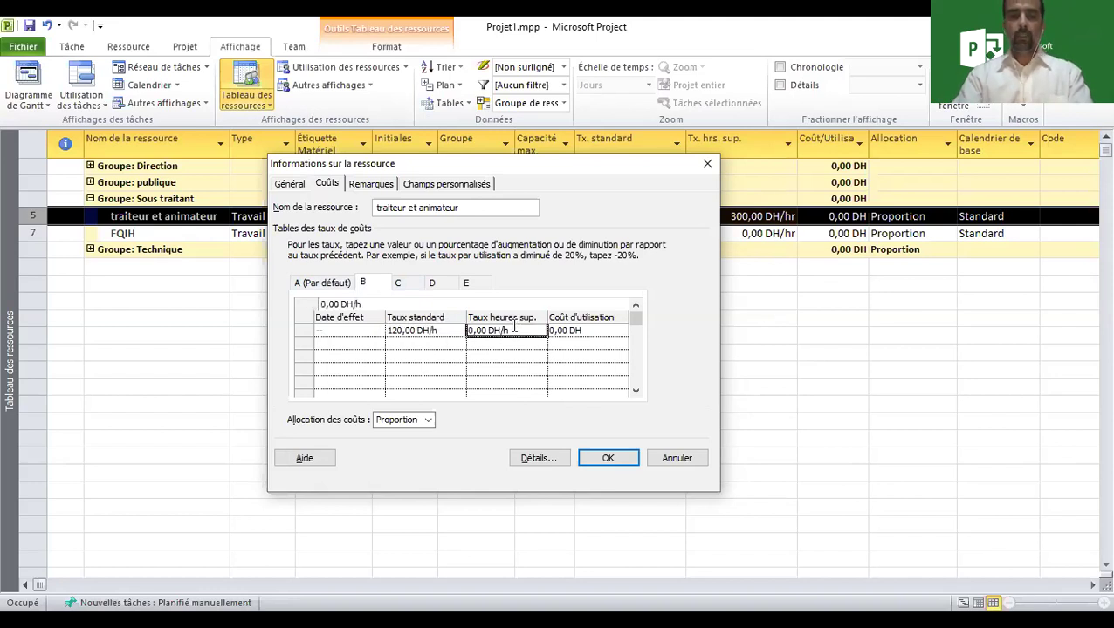
{"action": "type", "text": "120"}
{"action": "left_click", "coordinate": [425, 344]}
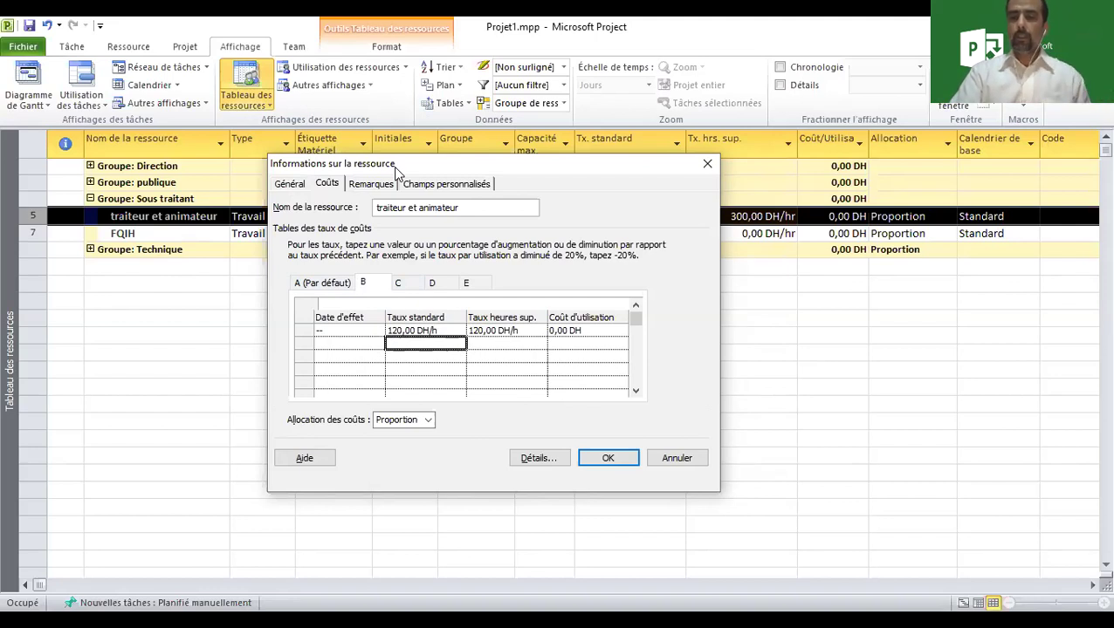
Move the dialog off the resource rows and set the standard rate in cost table C to 100 DH/h.
{"action": "left_click_drag", "start_coordinate": [397, 170], "coordinate": [456, 243]}
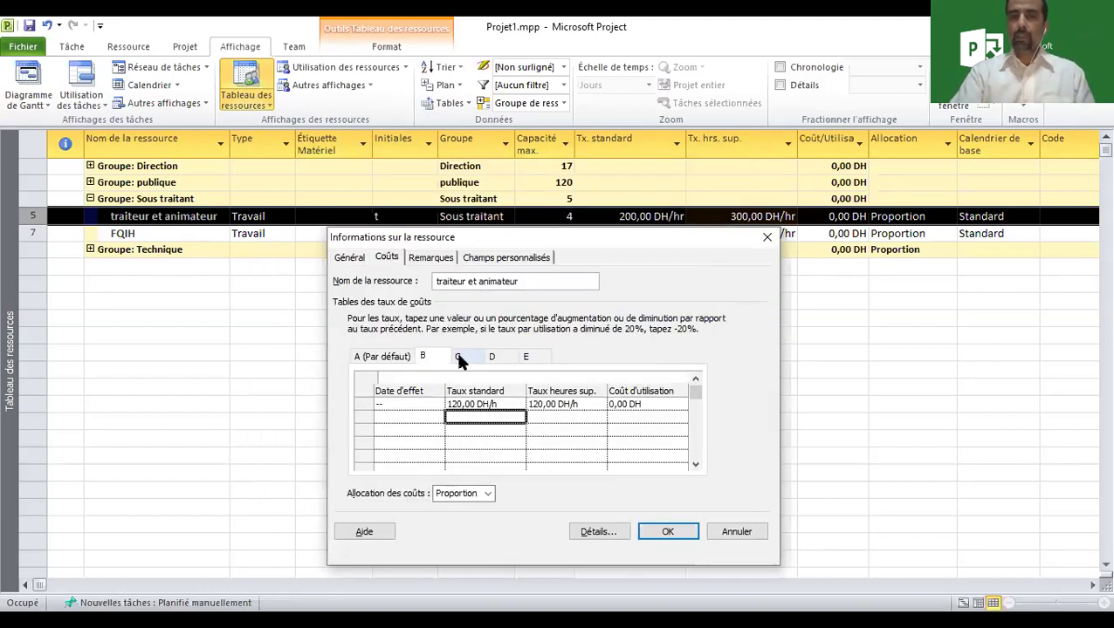
{"action": "left_click", "coordinate": [457, 358]}
{"action": "left_click", "coordinate": [478, 404]}
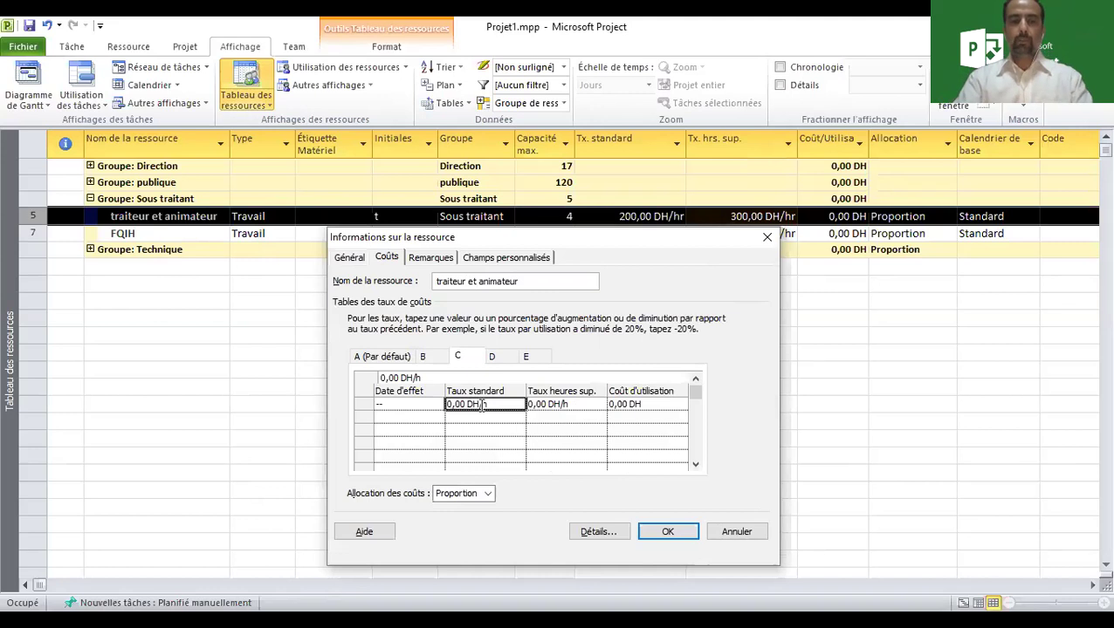
{"action": "type", "text": "100"}
{"action": "key", "text": "Return"}
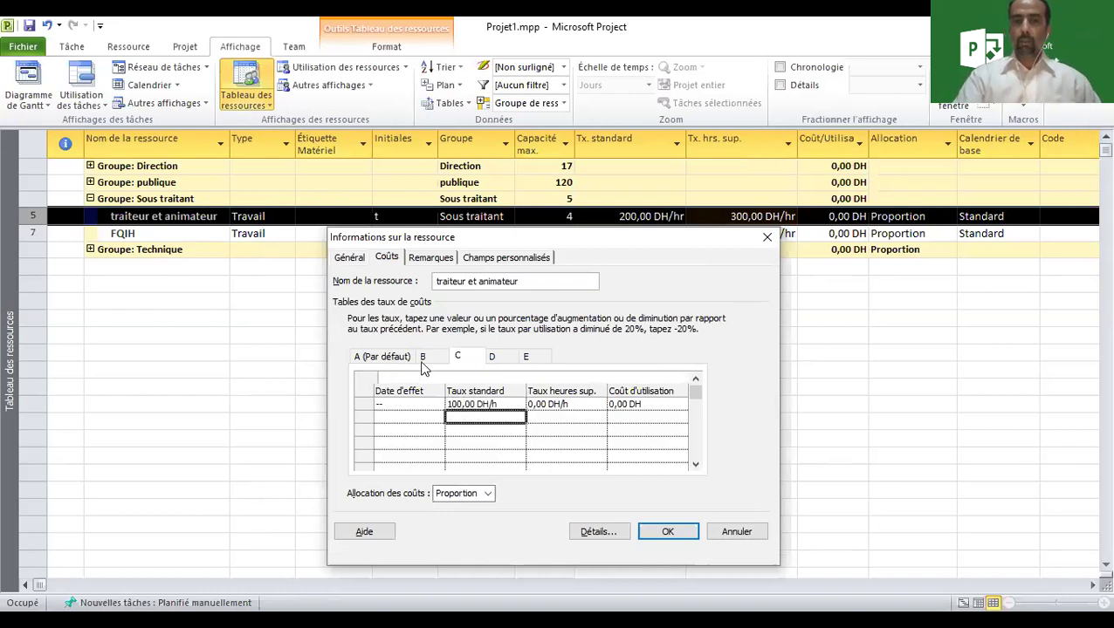
Review the rates in cost tables A to D of traiteur et animateur and save the resource information.
{"action": "left_click", "coordinate": [384, 357]}
{"action": "left_click", "coordinate": [424, 358]}
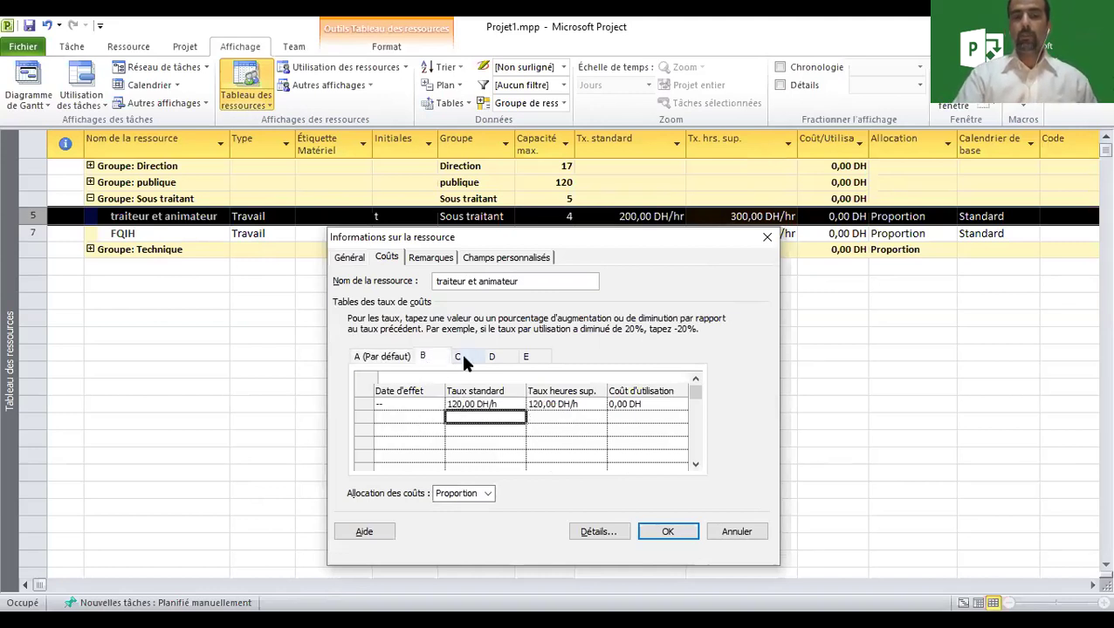
{"action": "left_click", "coordinate": [404, 357]}
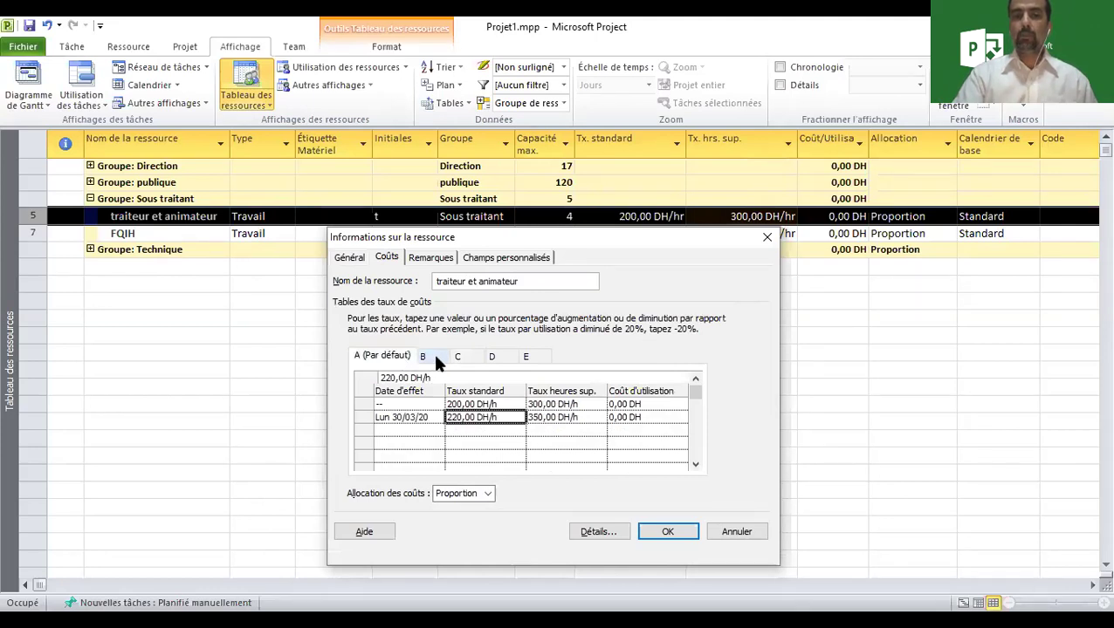
{"action": "left_click", "coordinate": [466, 360]}
{"action": "left_click", "coordinate": [424, 358]}
{"action": "left_click", "coordinate": [382, 358]}
{"action": "left_click", "coordinate": [434, 421]}
{"action": "left_click", "coordinate": [424, 357]}
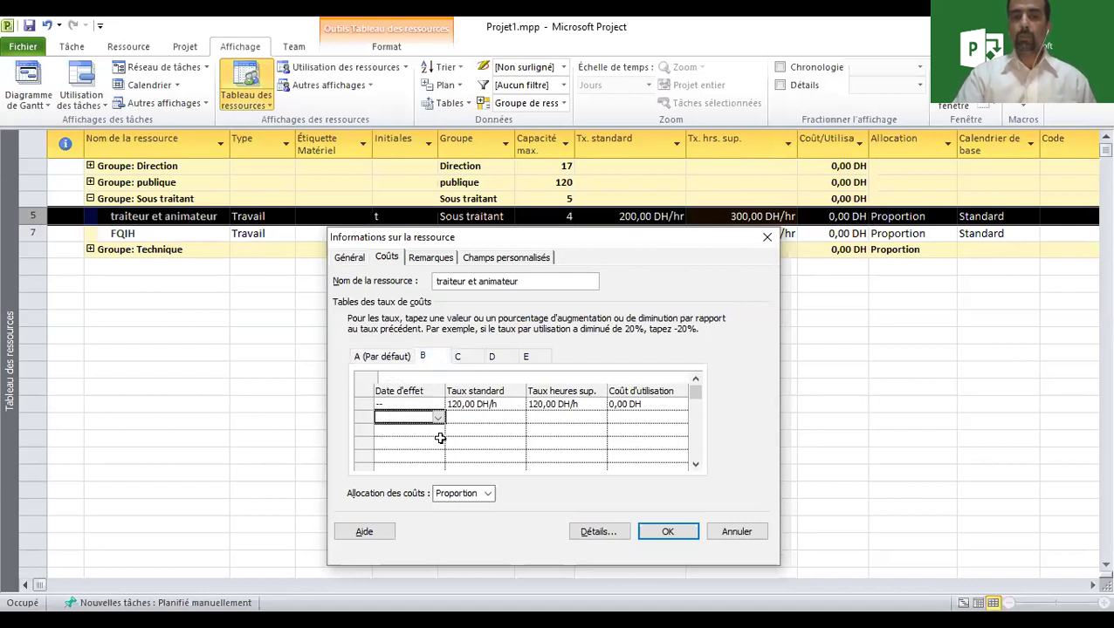
{"action": "left_click", "coordinate": [459, 359]}
{"action": "left_click", "coordinate": [492, 358]}
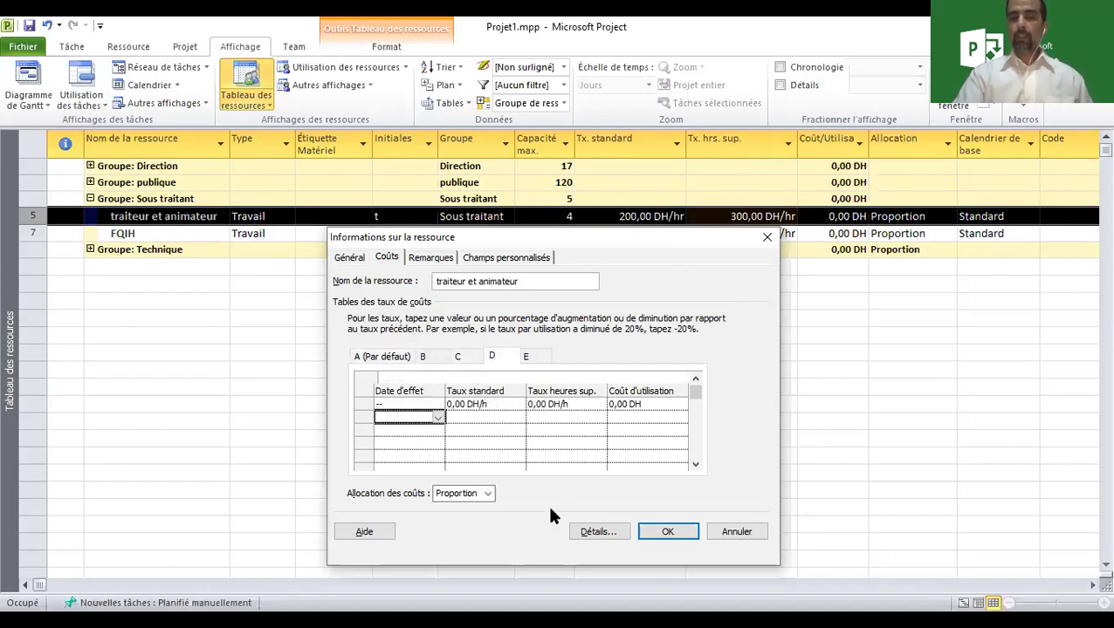
{"action": "left_click", "coordinate": [670, 537]}
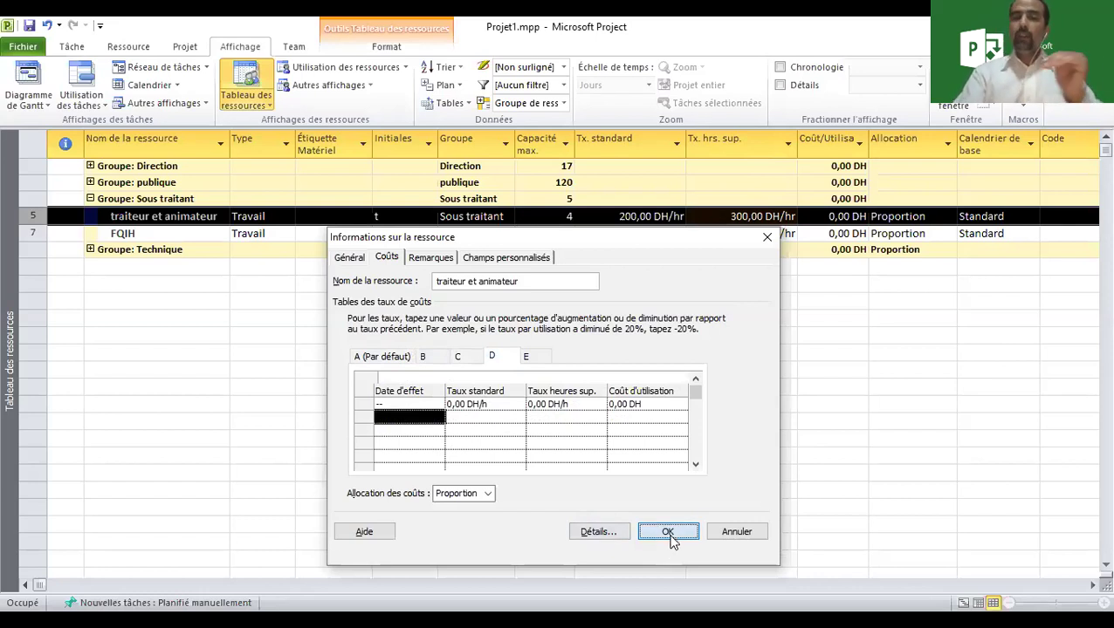
{"action": "left_click", "coordinate": [669, 534]}
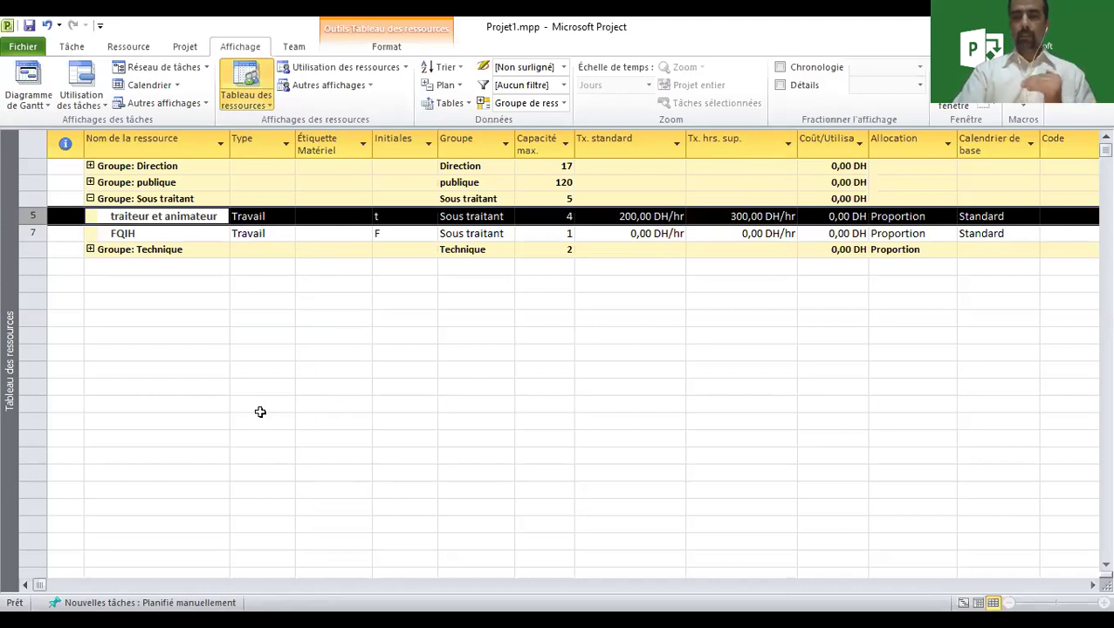
Switch to the Gantt chart and open the resource assignment dialog, placing it clear of the task names.
{"action": "left_click", "coordinate": [29, 86]}
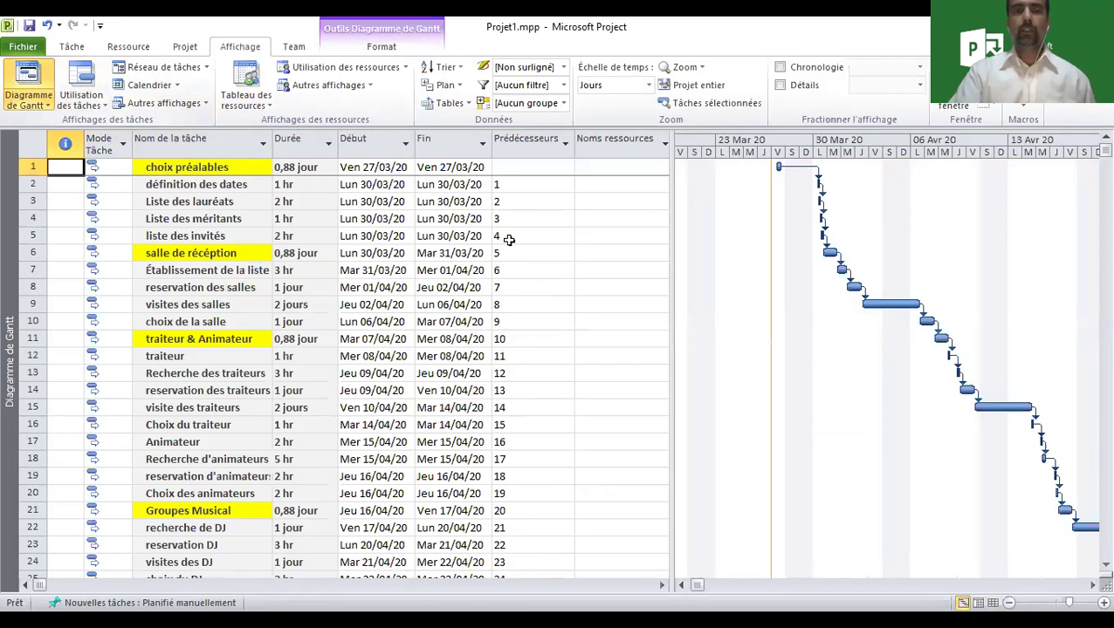
{"action": "left_click", "coordinate": [130, 49]}
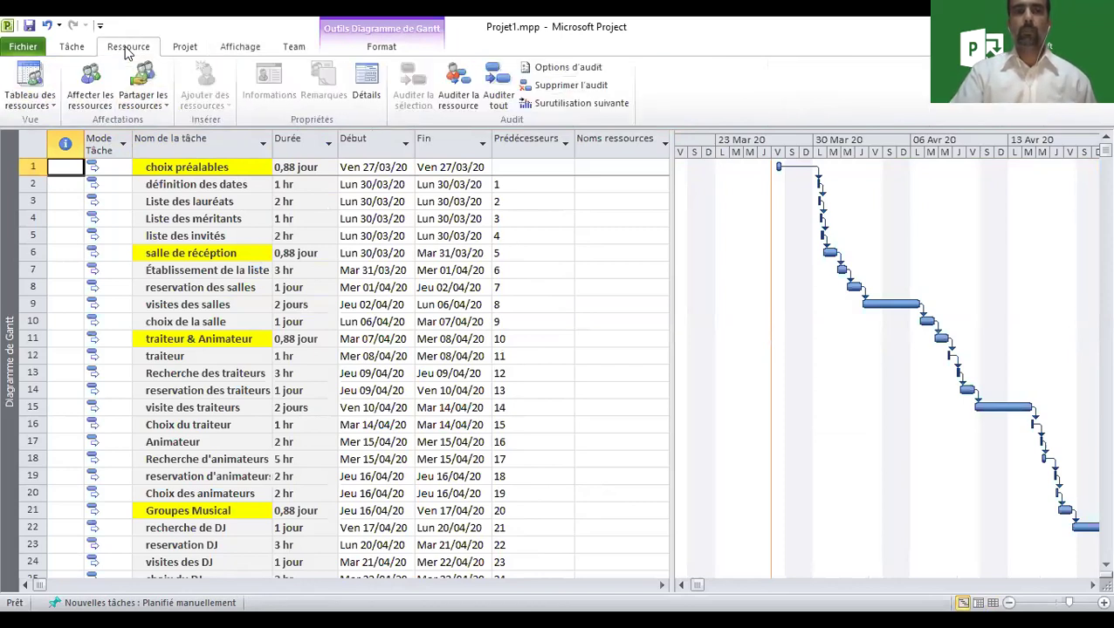
{"action": "left_click", "coordinate": [478, 206]}
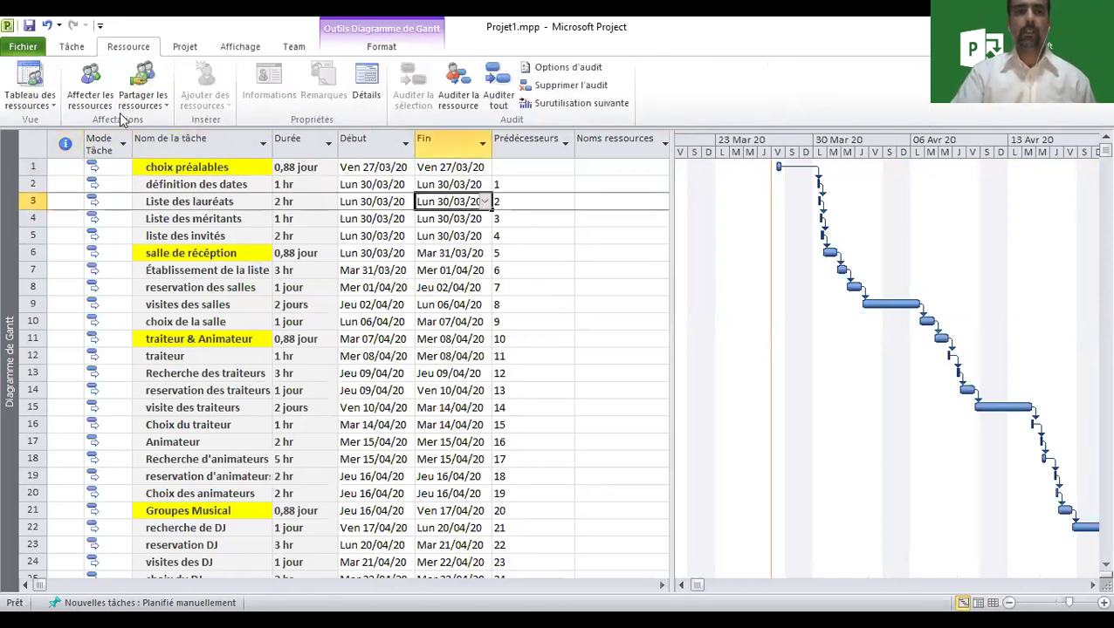
{"action": "left_click", "coordinate": [90, 84]}
{"action": "left_click_drag", "start_coordinate": [847, 260], "coordinate": [710, 118]}
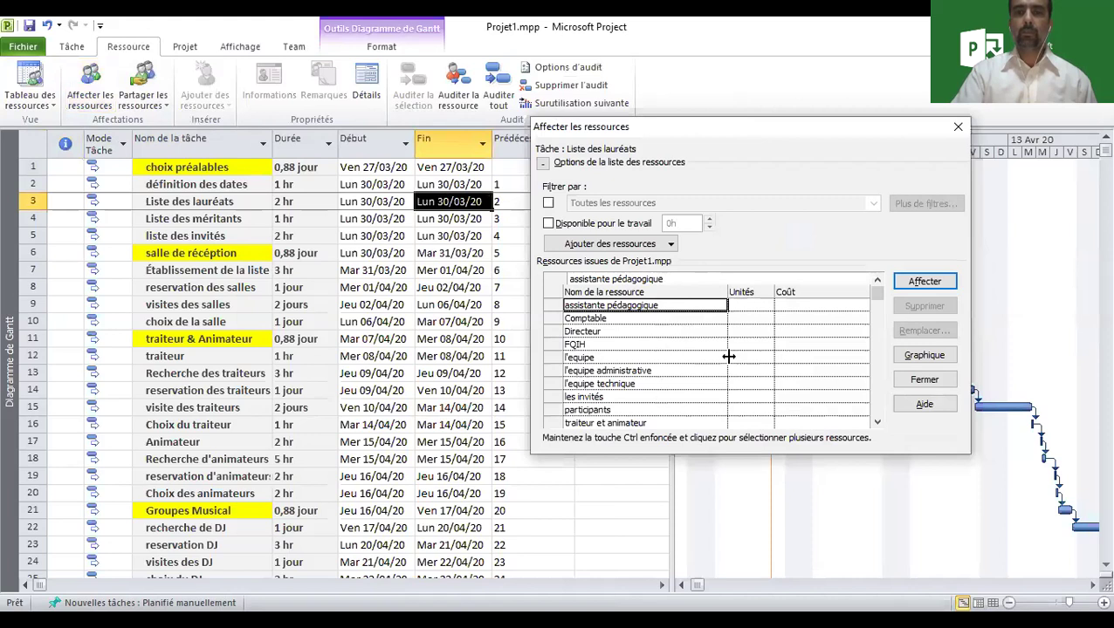
Assign the resource assistante pédagogique to the task définition des dates and uncover that task's resource names.
{"action": "left_click", "coordinate": [207, 186]}
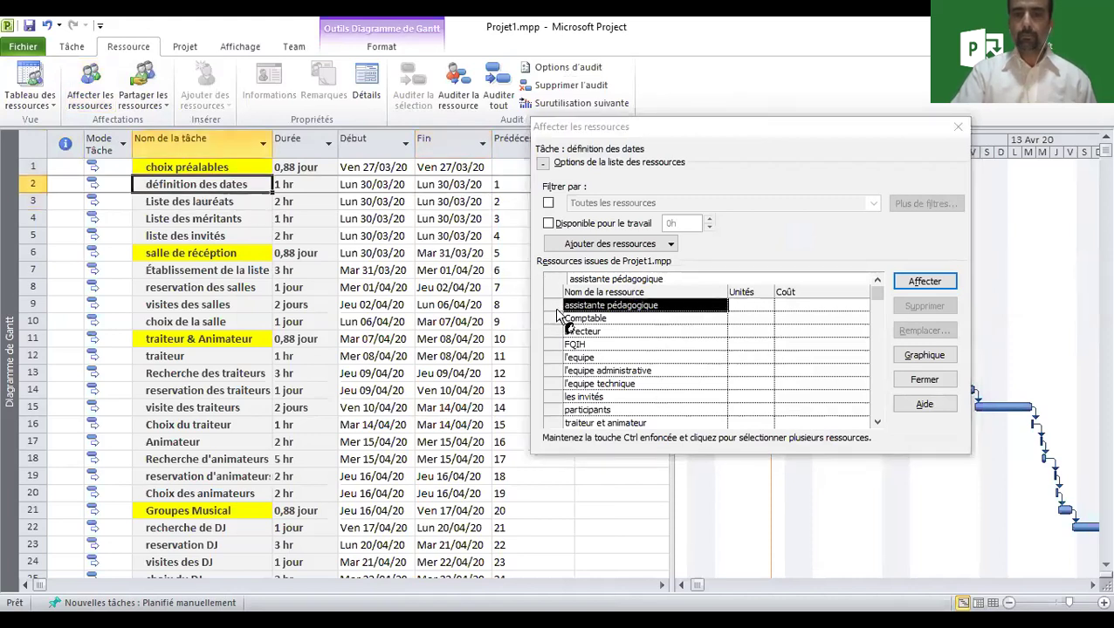
{"action": "left_click", "coordinate": [562, 309]}
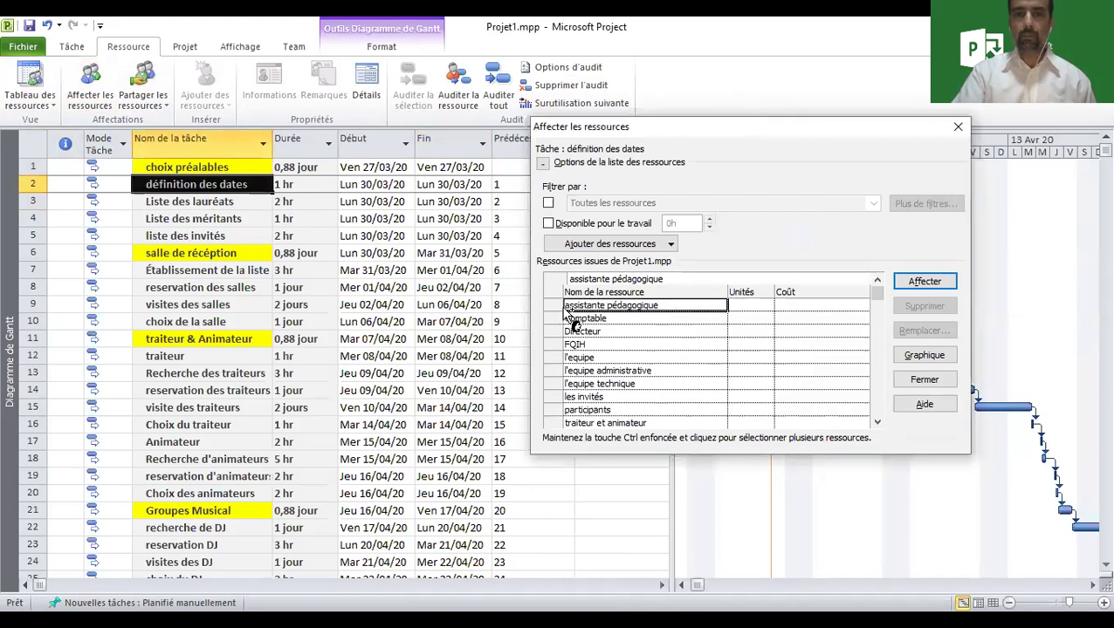
{"action": "left_click_drag", "start_coordinate": [563, 312], "coordinate": [285, 185]}
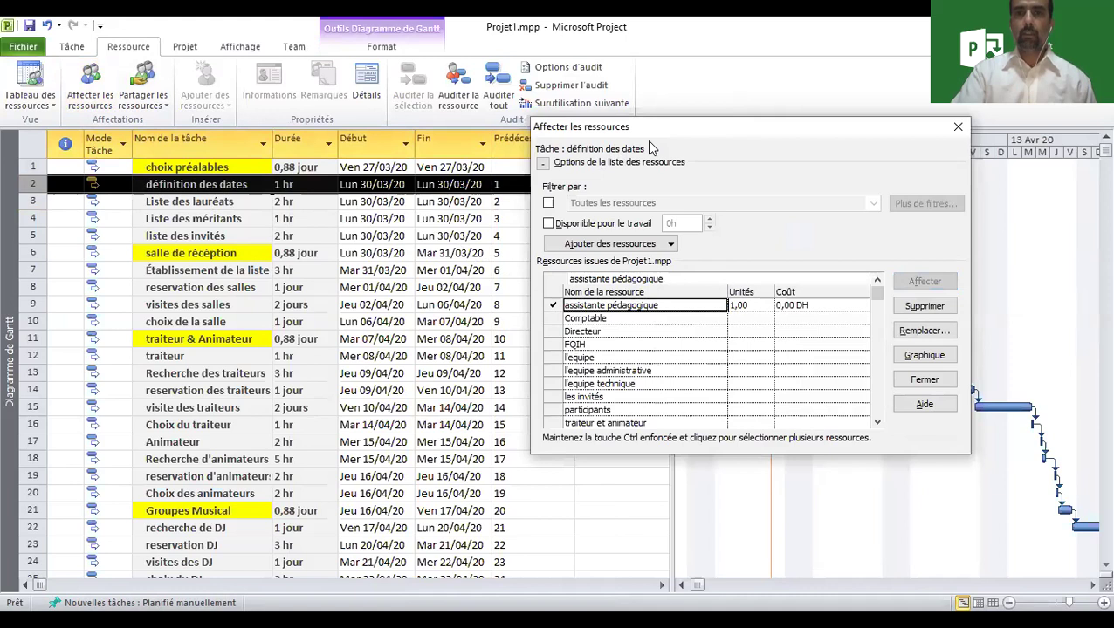
{"action": "left_click_drag", "start_coordinate": [647, 132], "coordinate": [634, 243]}
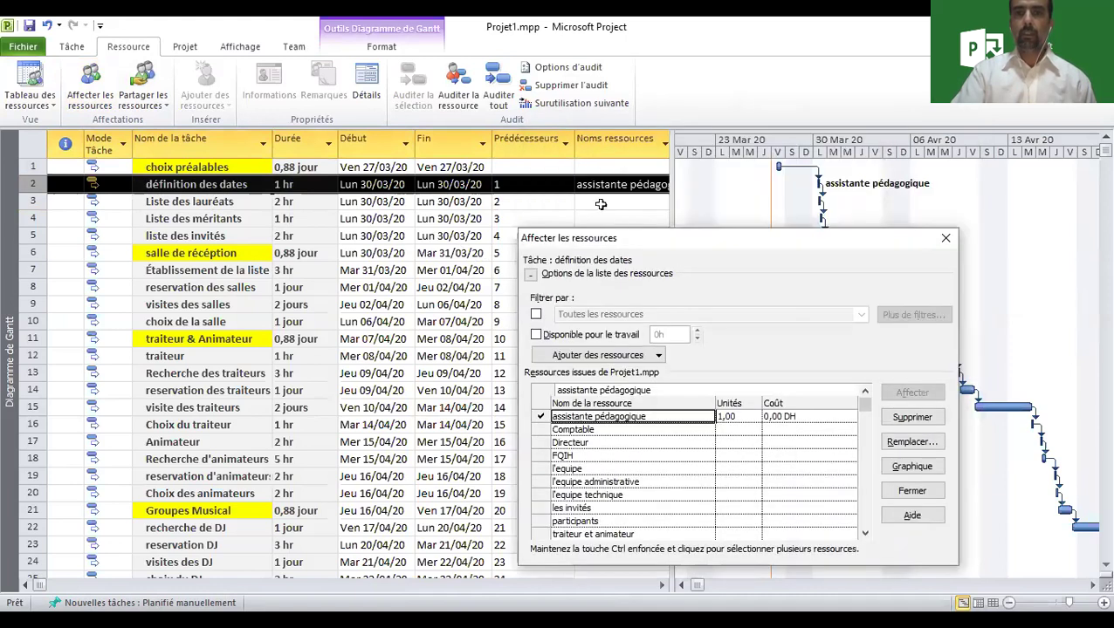
Also assign Directeur to the task définition des dates and close the resource assignment dialog.
{"action": "left_click", "coordinate": [548, 443]}
{"action": "left_click_drag", "start_coordinate": [547, 452], "coordinate": [309, 185]}
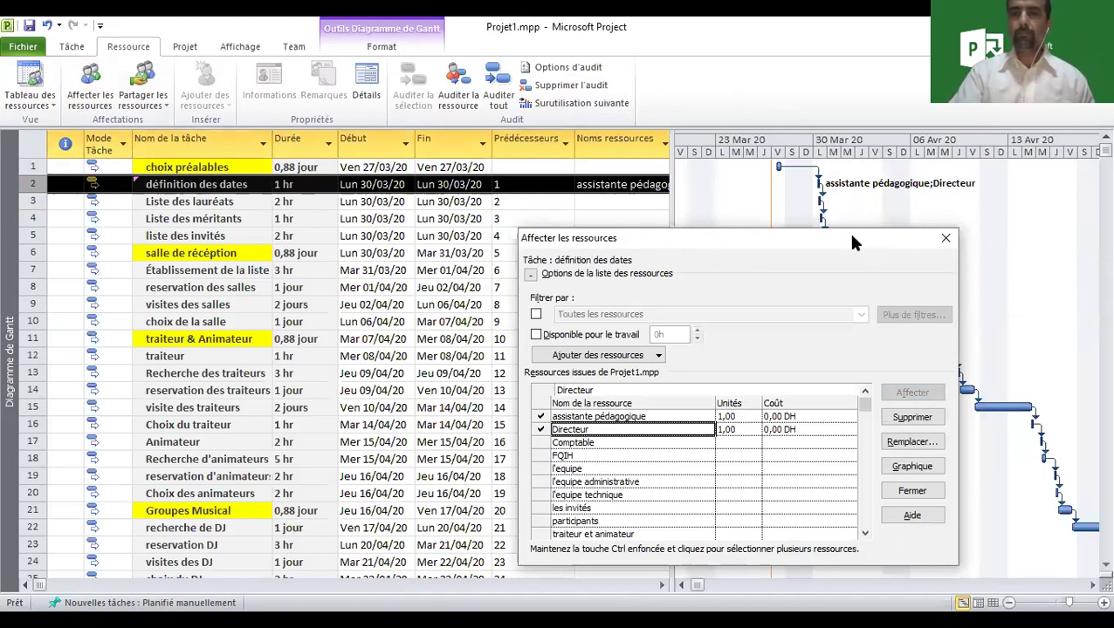
{"action": "left_click_drag", "start_coordinate": [847, 232], "coordinate": [794, 165]}
{"action": "left_click", "coordinate": [682, 401]}
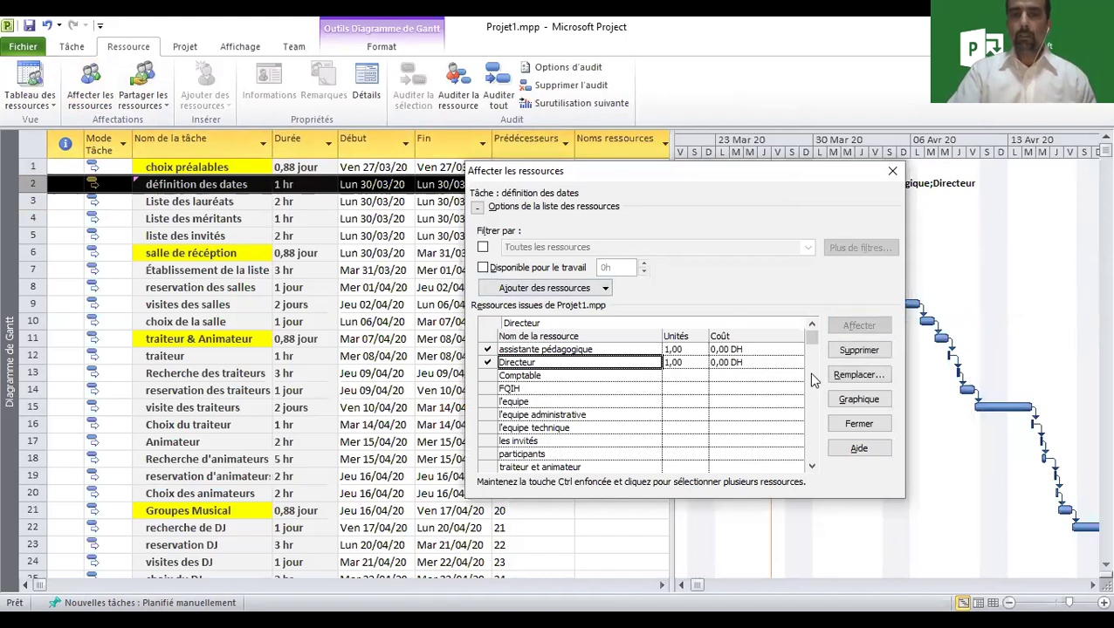
{"action": "left_click", "coordinate": [868, 434]}
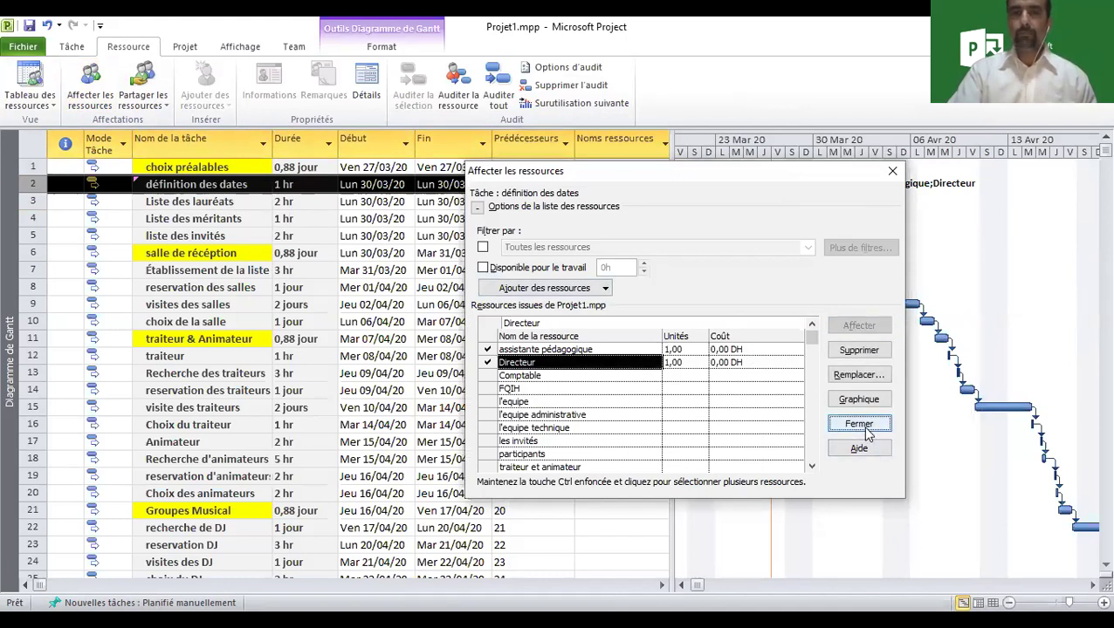
Examine the resource choices offered in the resource names cell of définition des dates, leaving the selection as it is.
{"action": "left_click", "coordinate": [665, 185]}
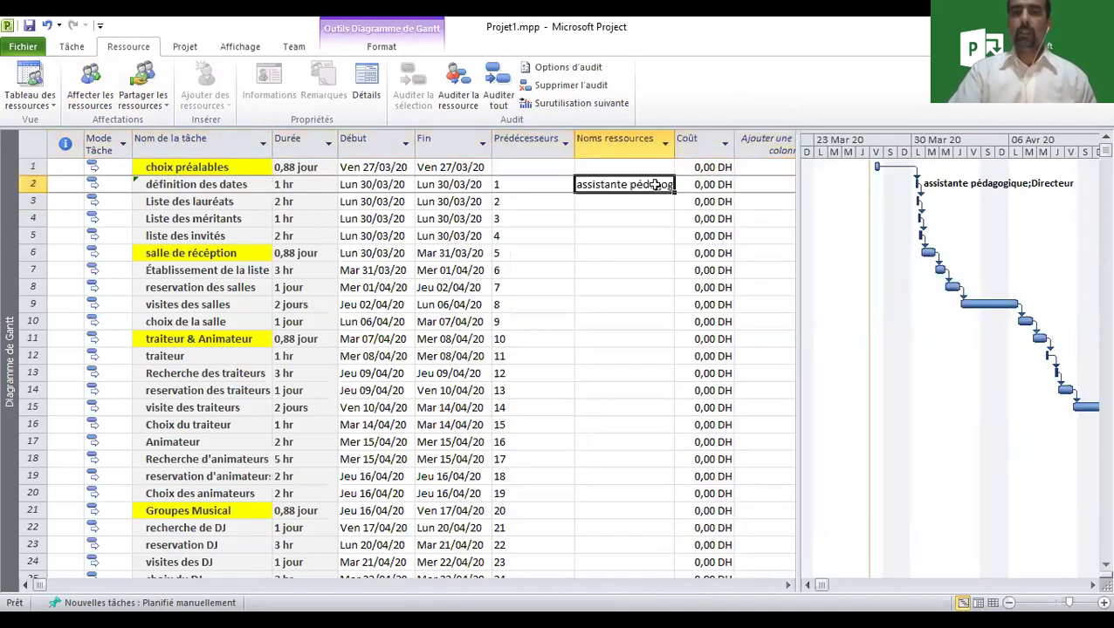
{"action": "left_click", "coordinate": [667, 186]}
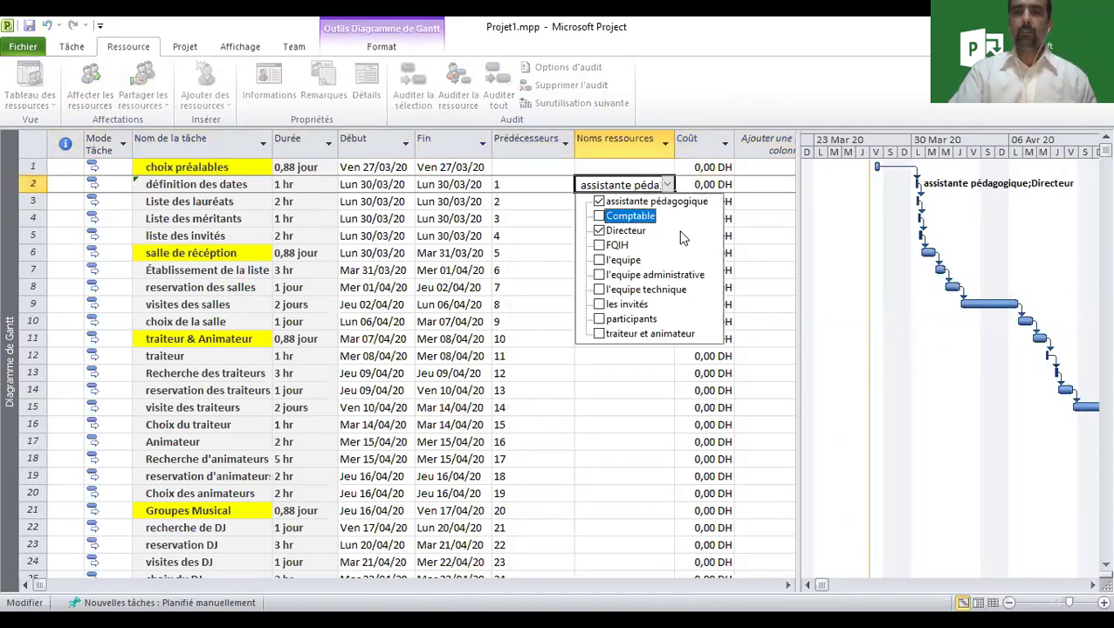
{"action": "left_click", "coordinate": [674, 187]}
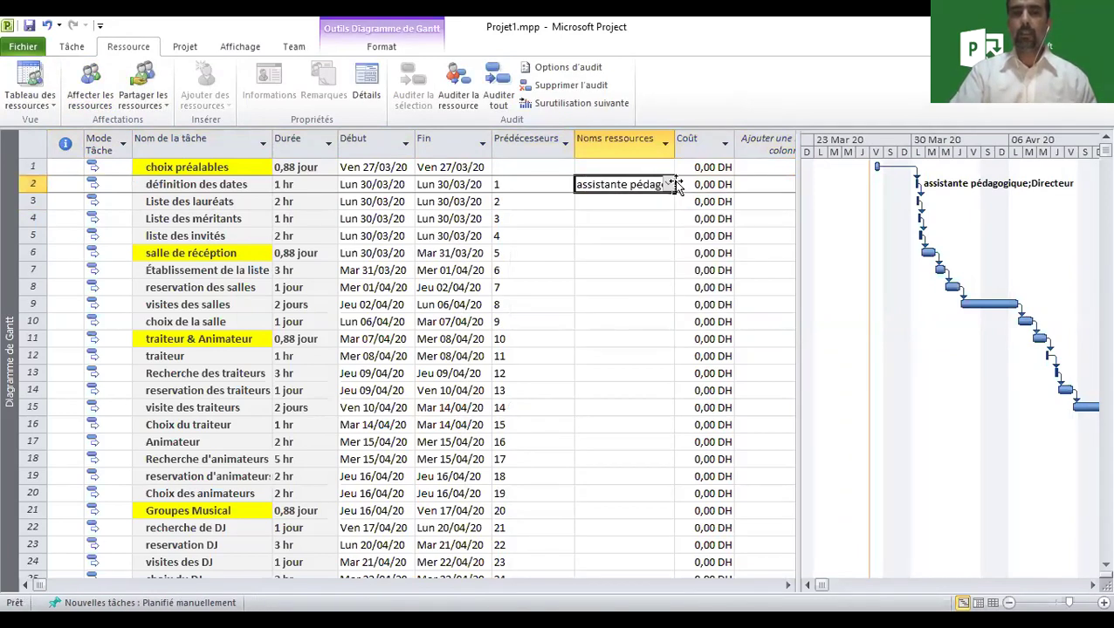
Open the task information for définition des dates and examine its predecessor, leaving it as it is.
{"action": "left_click", "coordinate": [201, 187]}
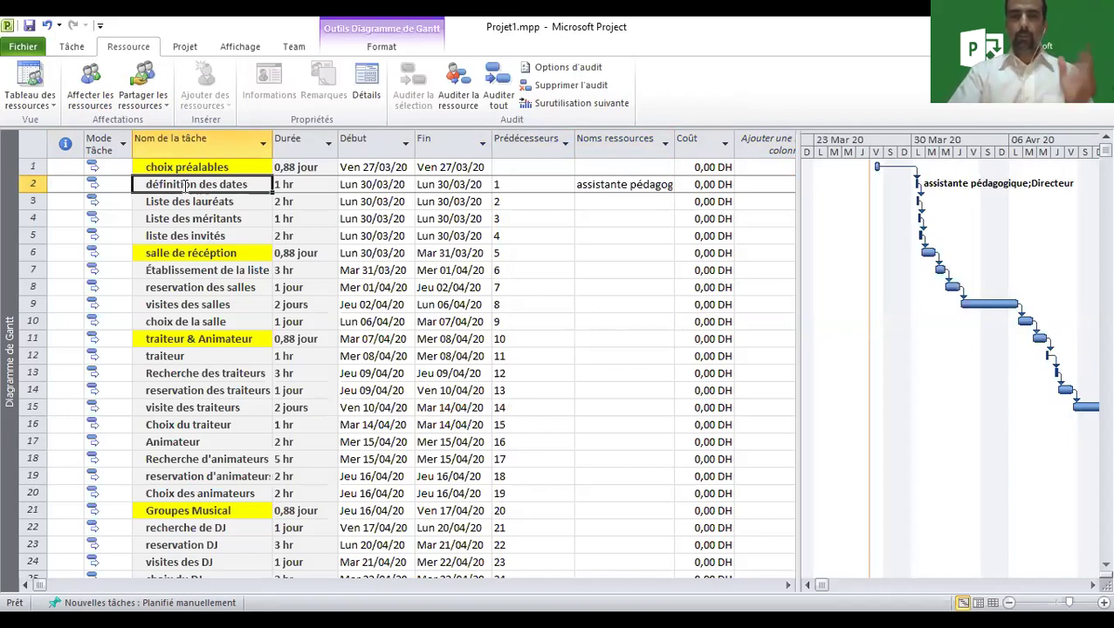
{"action": "left_click_drag", "start_coordinate": [214, 184], "coordinate": [215, 192]}
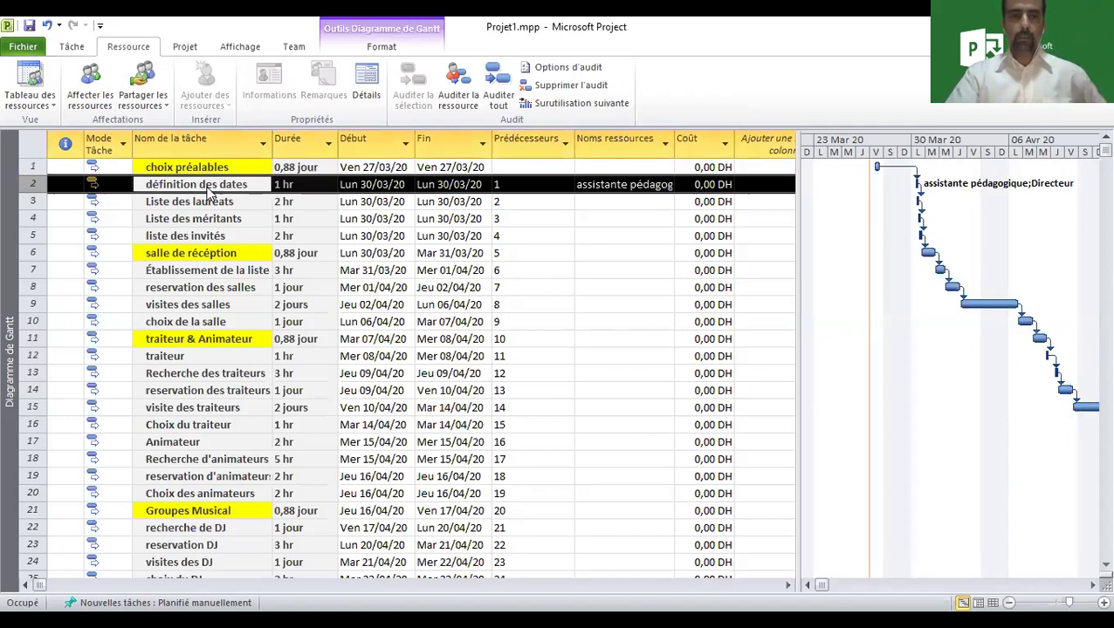
{"action": "left_click", "coordinate": [329, 189]}
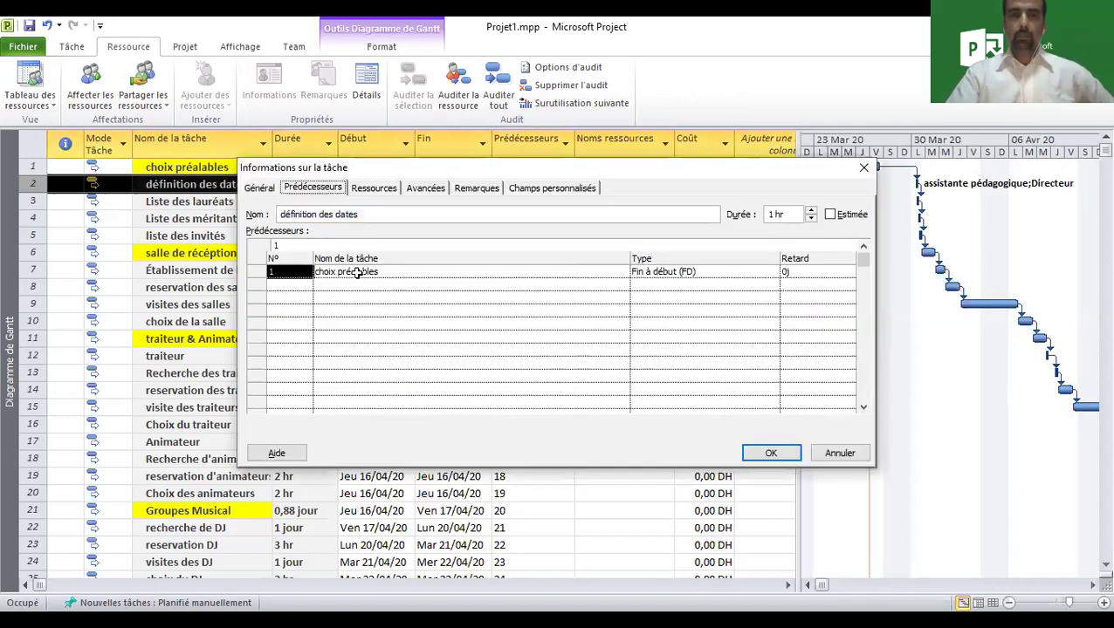
{"action": "left_click", "coordinate": [414, 272]}
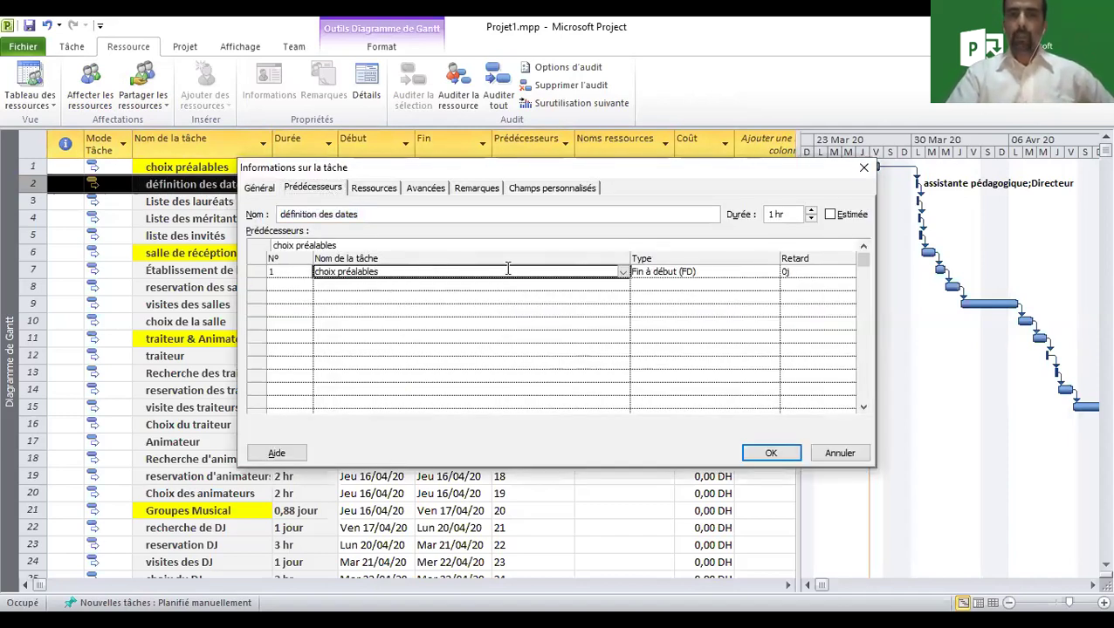
{"action": "left_click", "coordinate": [622, 271]}
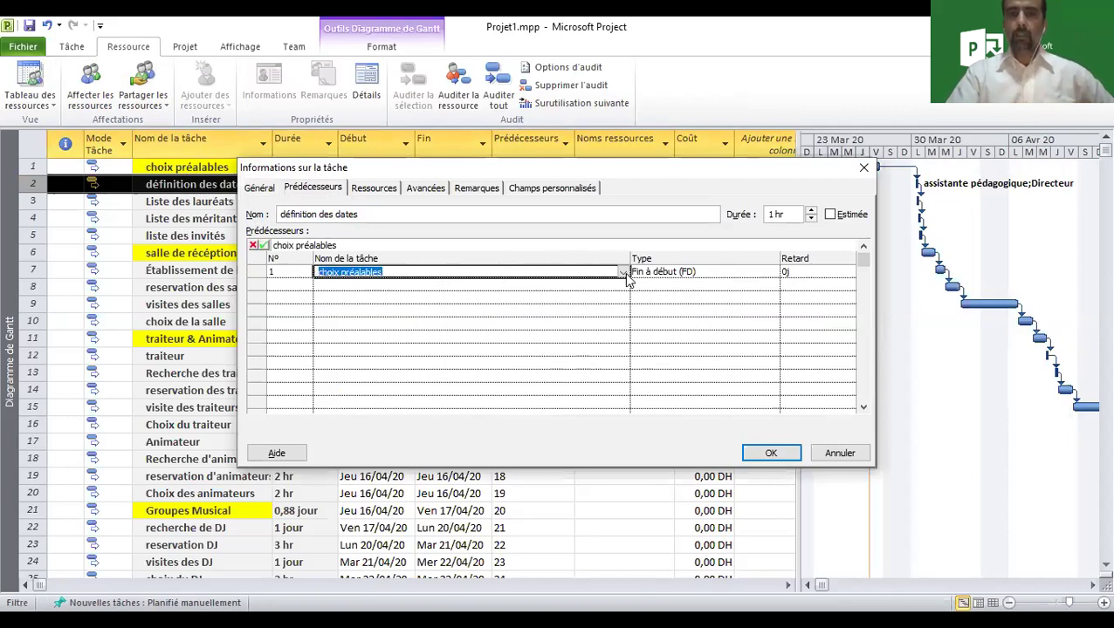
{"action": "left_click", "coordinate": [623, 272]}
{"action": "key", "text": "Escape"}
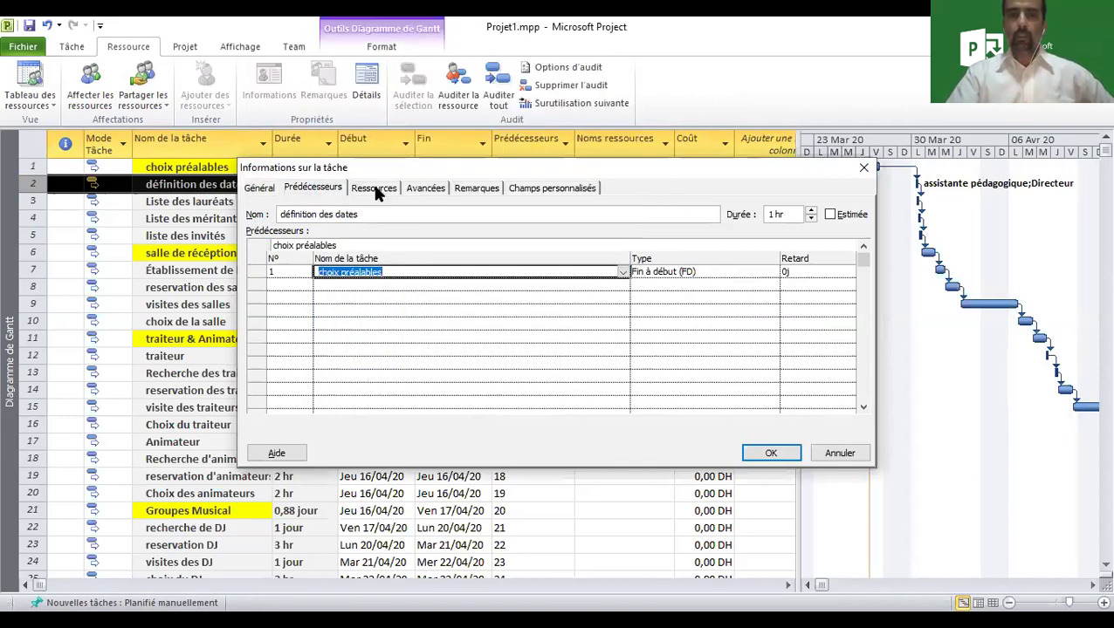
Review the units and costs of the resources assigned to définition des dates and close its task information.
{"action": "left_click", "coordinate": [375, 189]}
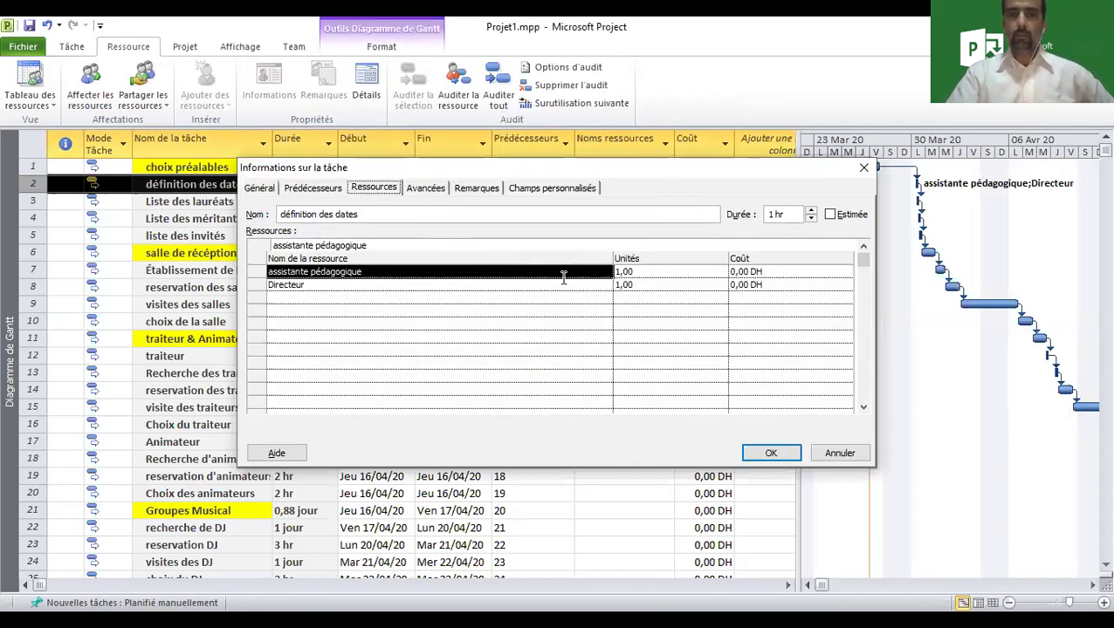
{"action": "left_click", "coordinate": [686, 282]}
{"action": "left_click", "coordinate": [665, 272]}
{"action": "left_click", "coordinate": [464, 286]}
{"action": "left_click", "coordinate": [389, 272]}
{"action": "left_click", "coordinate": [381, 285]}
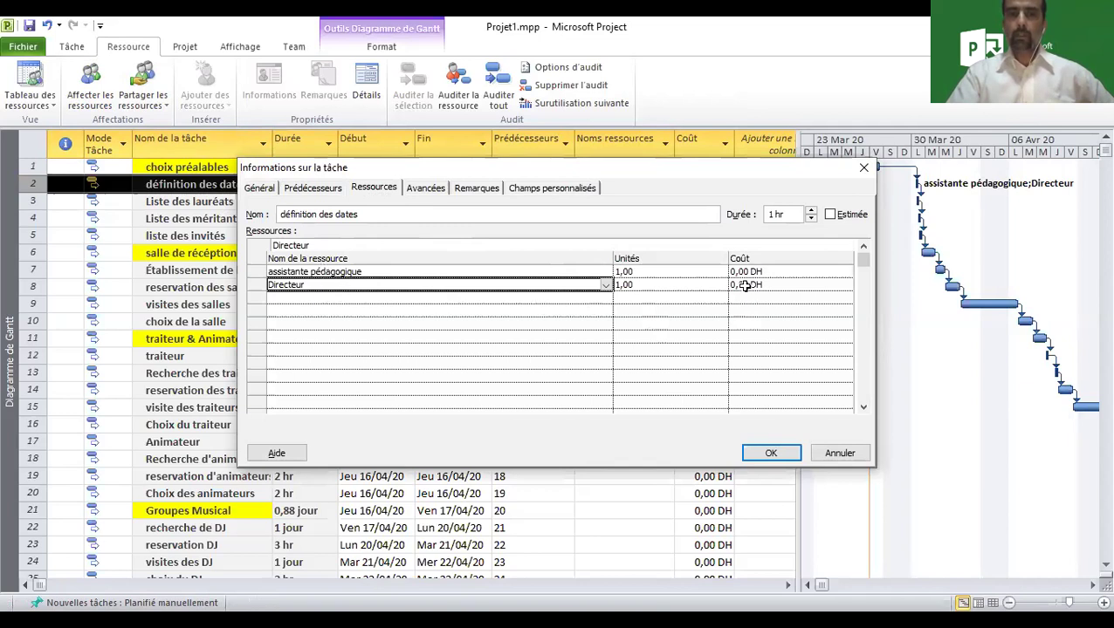
{"action": "left_click", "coordinate": [862, 167]}
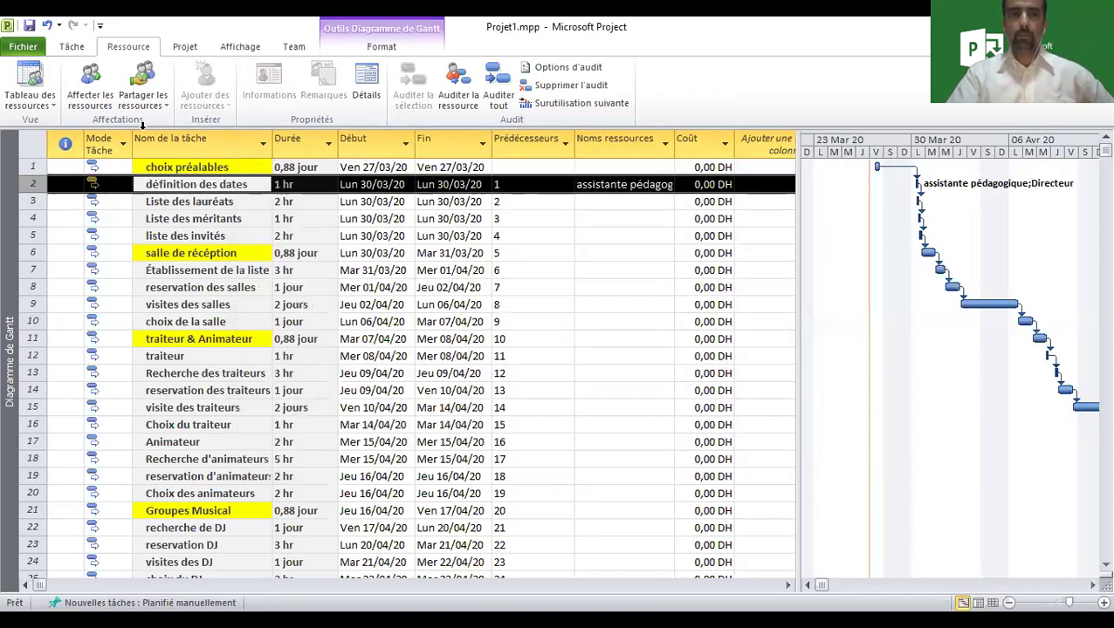
Reopen the resource assignment dialog and assign traiteur et animateur to the task Liste des lauréats.
{"action": "left_click", "coordinate": [90, 87]}
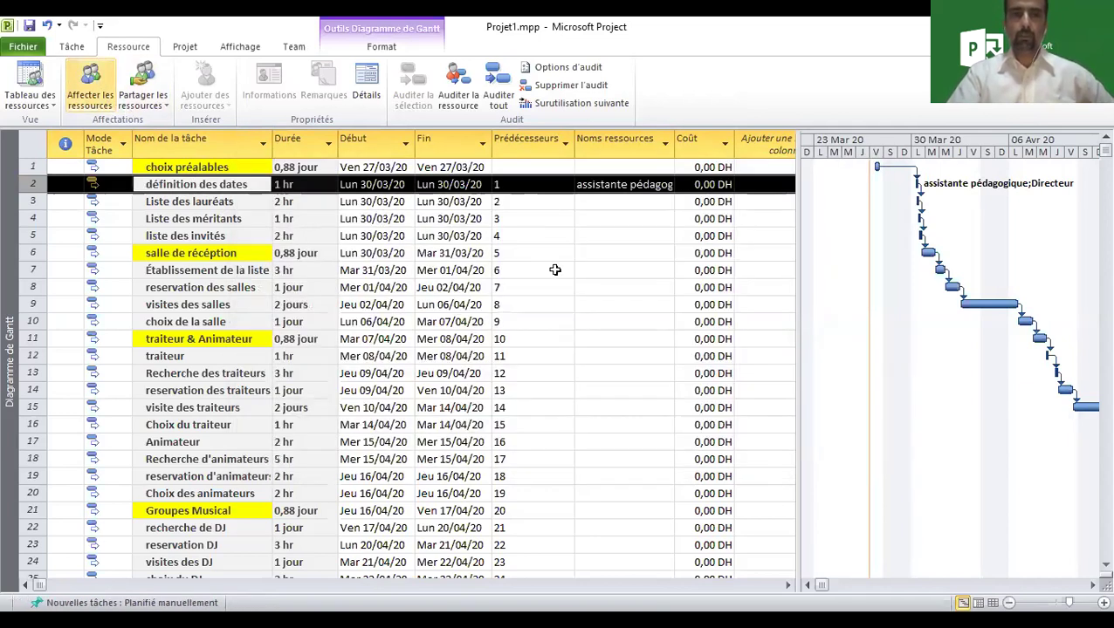
{"action": "left_click_drag", "start_coordinate": [839, 270], "coordinate": [773, 124]}
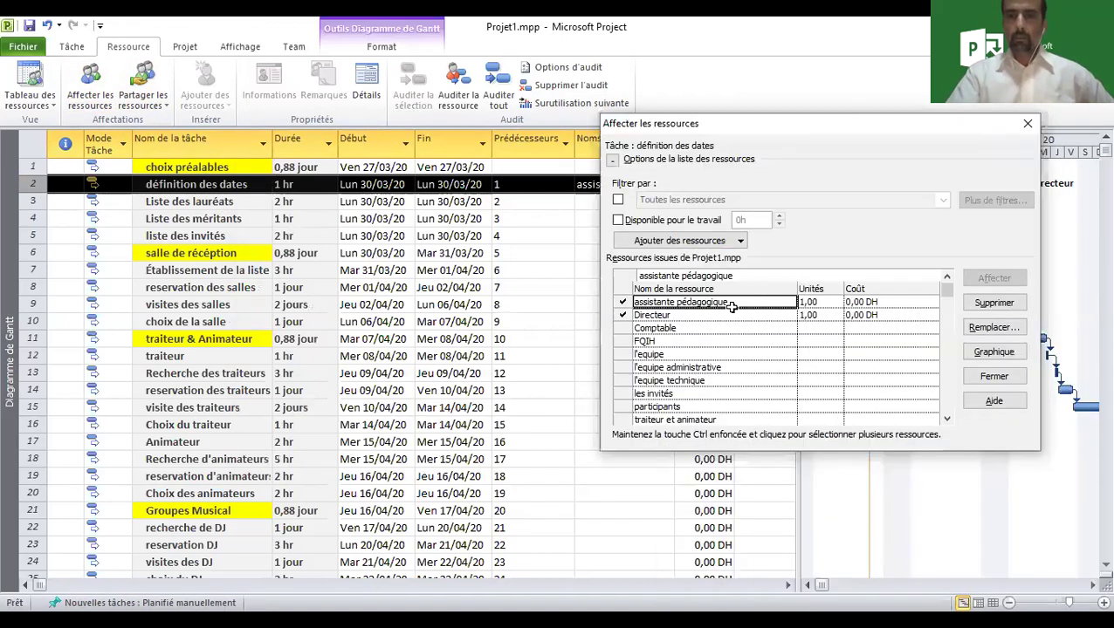
{"action": "left_click", "coordinate": [668, 380]}
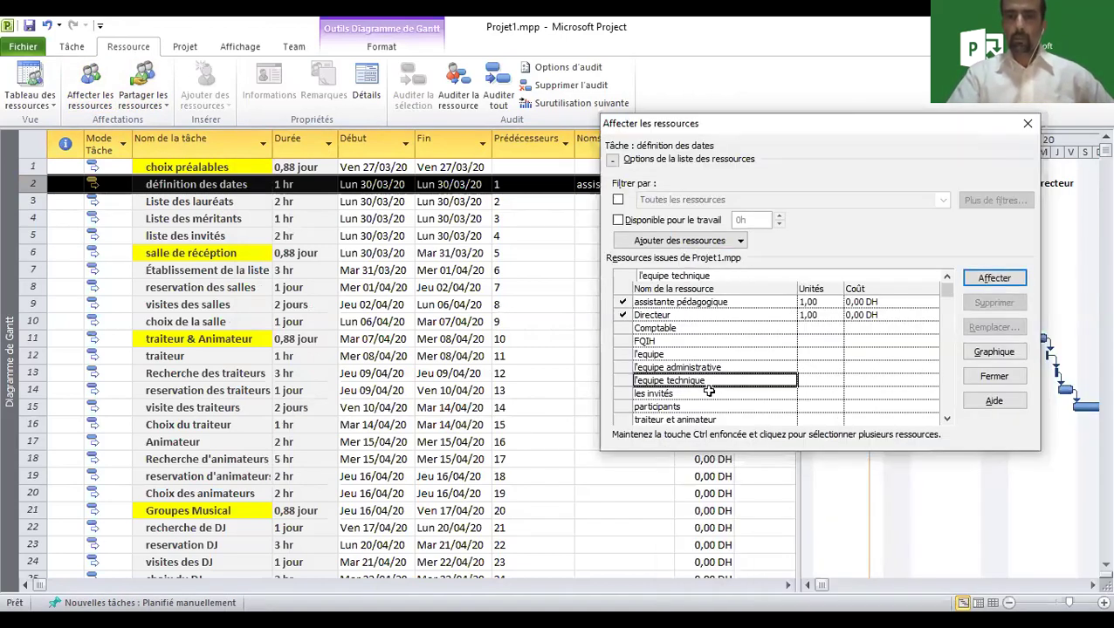
{"action": "left_click", "coordinate": [682, 419]}
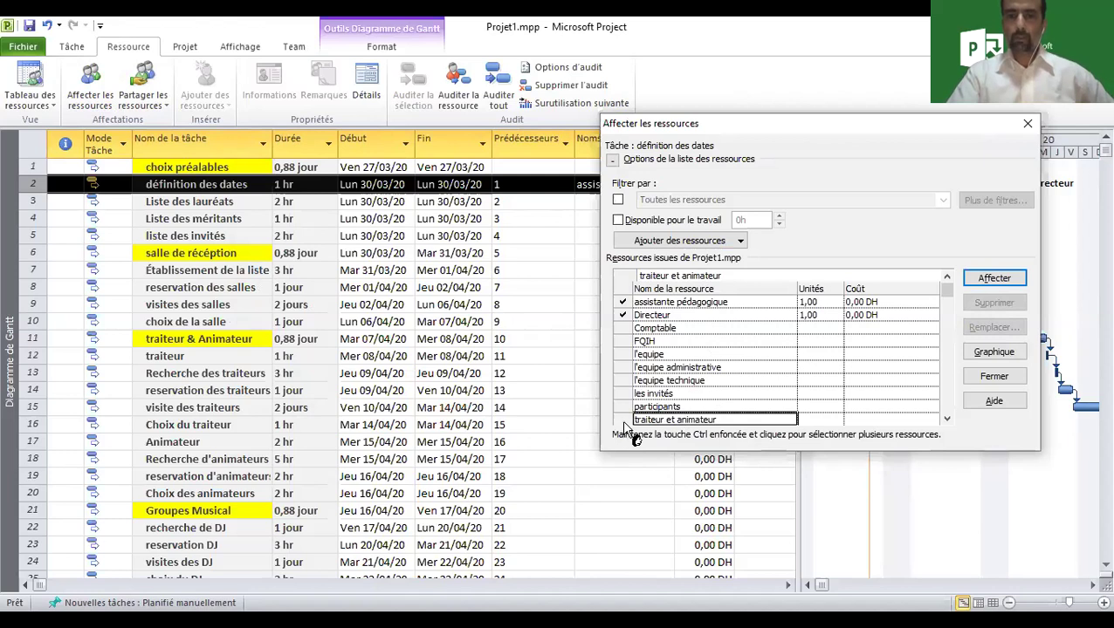
{"action": "left_click", "coordinate": [239, 206]}
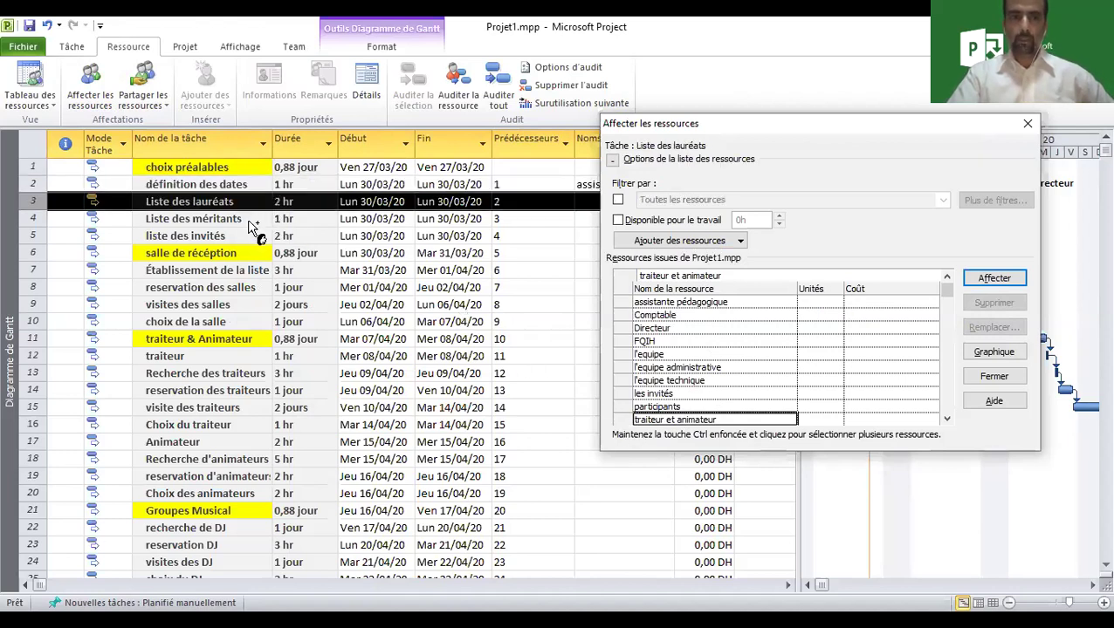
{"action": "left_click", "coordinate": [243, 426]}
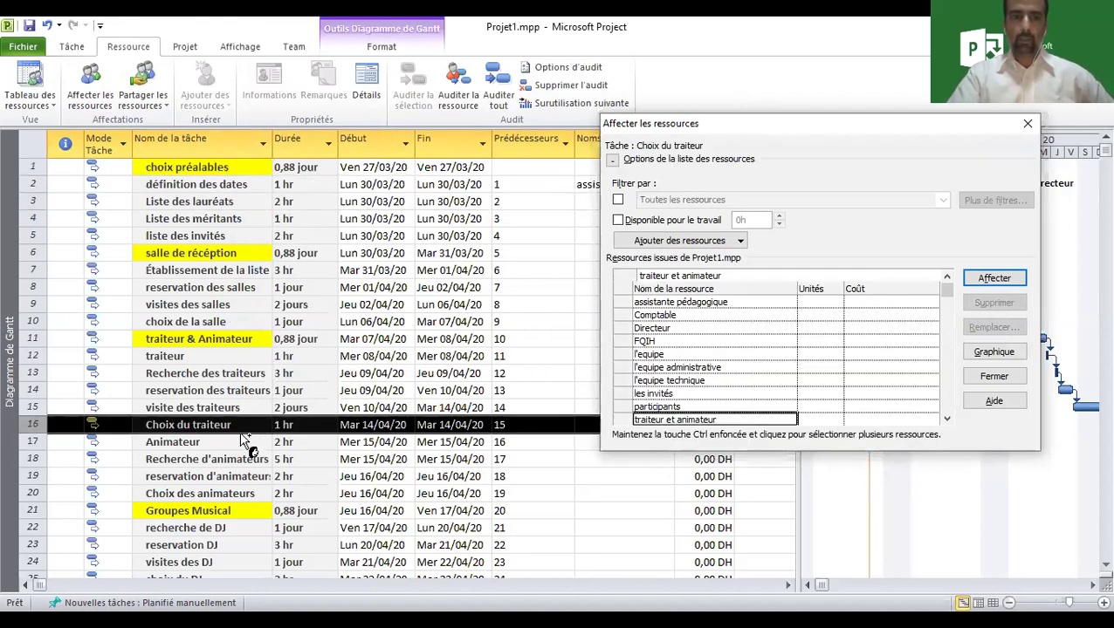
{"action": "left_click", "coordinate": [238, 562]}
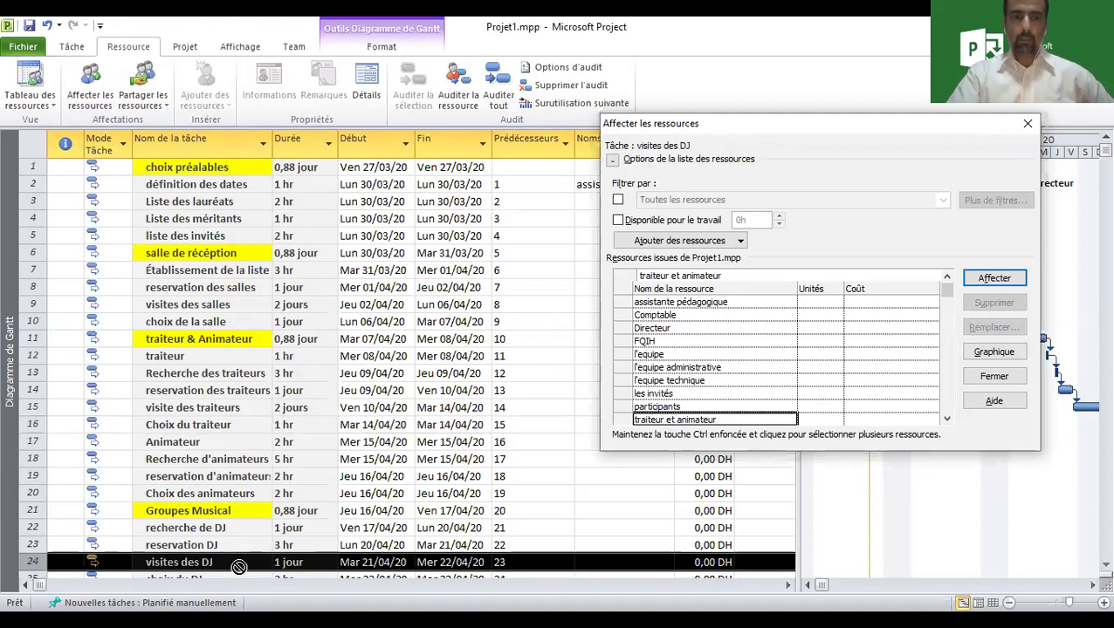
{"action": "left_click", "coordinate": [222, 187]}
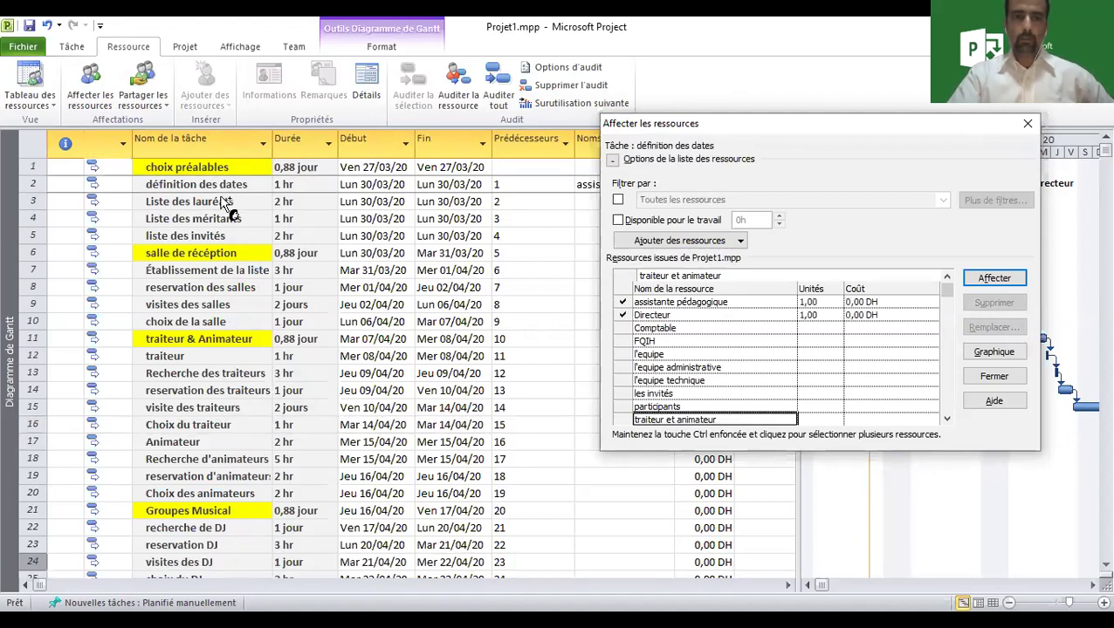
{"action": "left_click", "coordinate": [224, 202]}
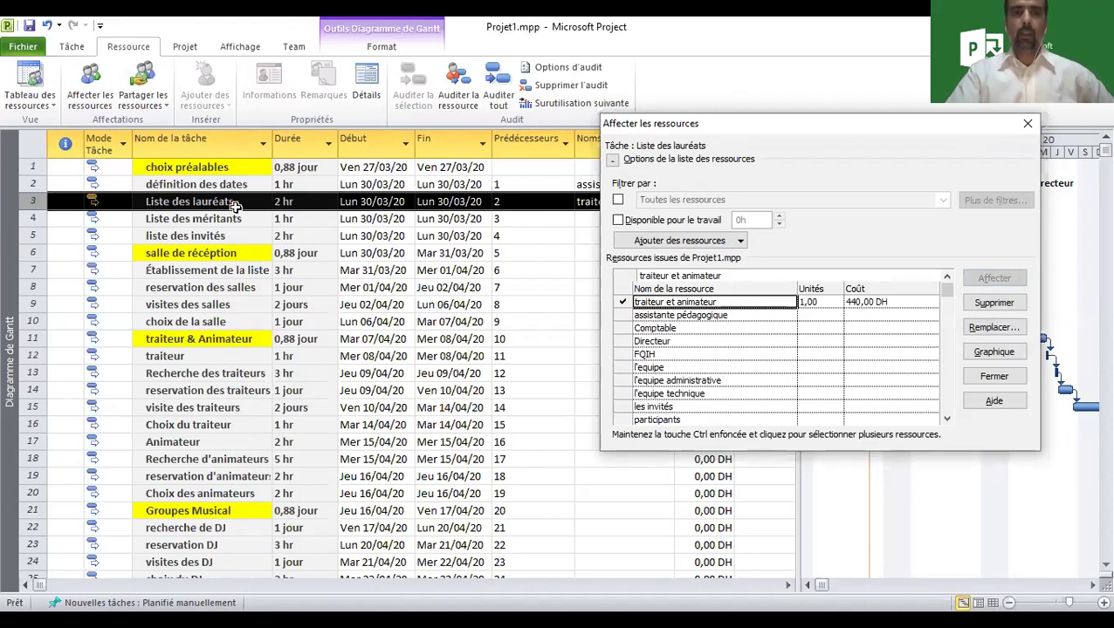
Examine the assigned resource's units and cost in the task information of Liste des lauréats, leaving without changes.
{"action": "left_click", "coordinate": [1011, 381]}
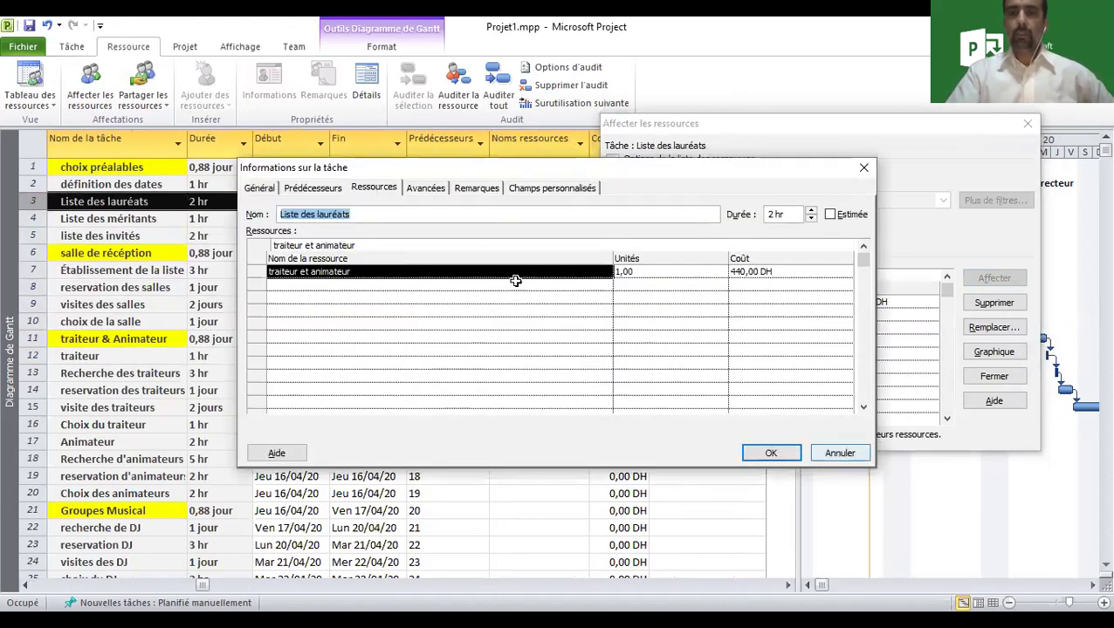
{"action": "left_click", "coordinate": [427, 288]}
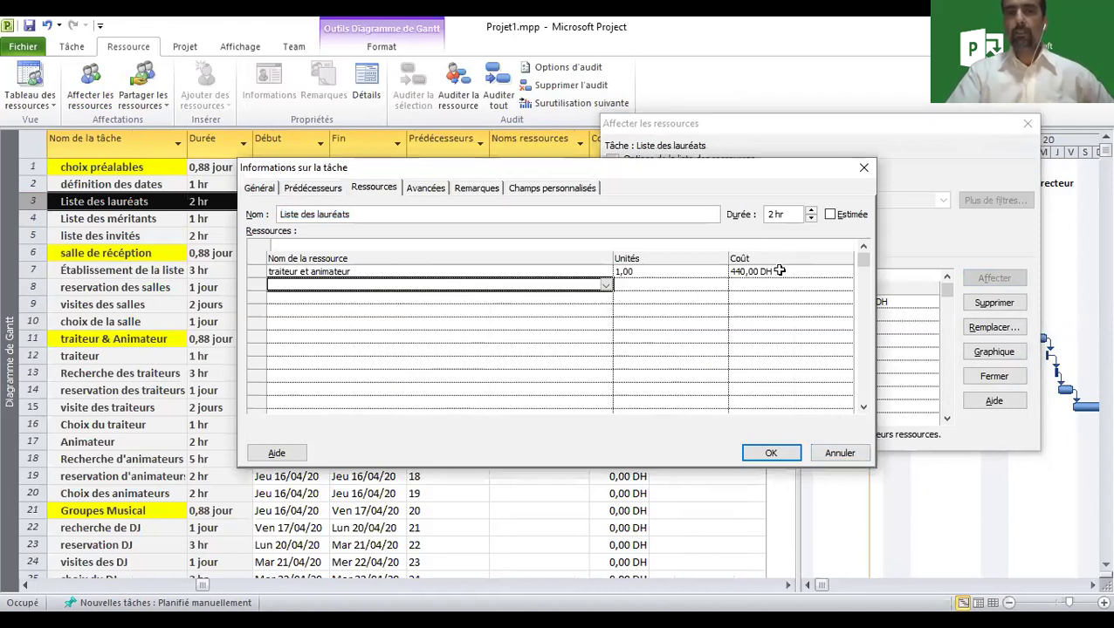
{"action": "left_click", "coordinate": [383, 272]}
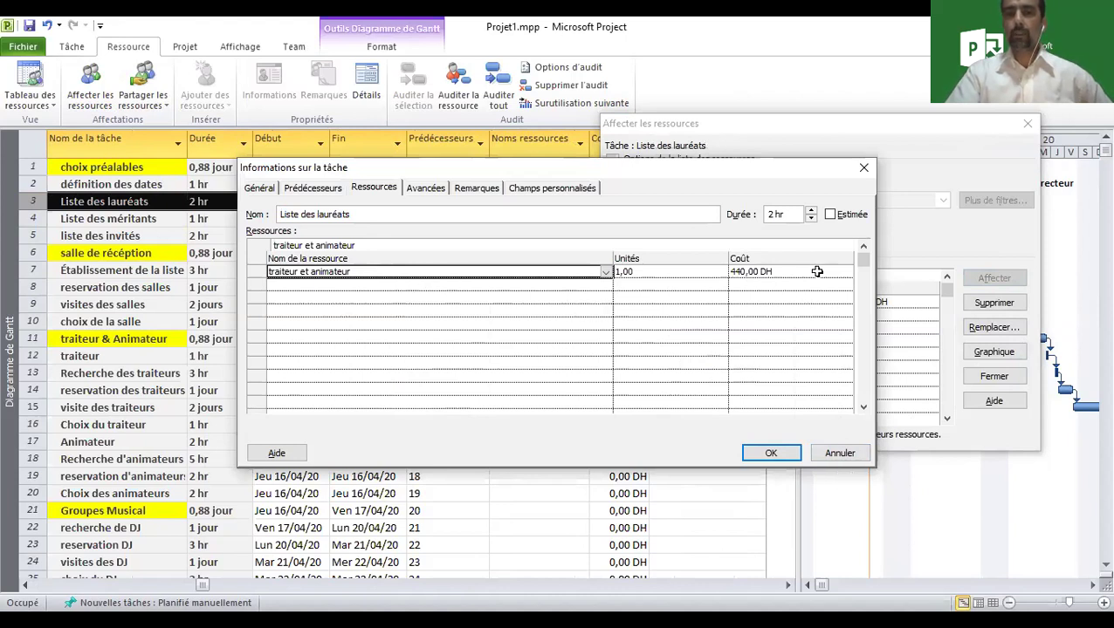
{"action": "left_click", "coordinate": [788, 271]}
{"action": "left_click", "coordinate": [677, 273]}
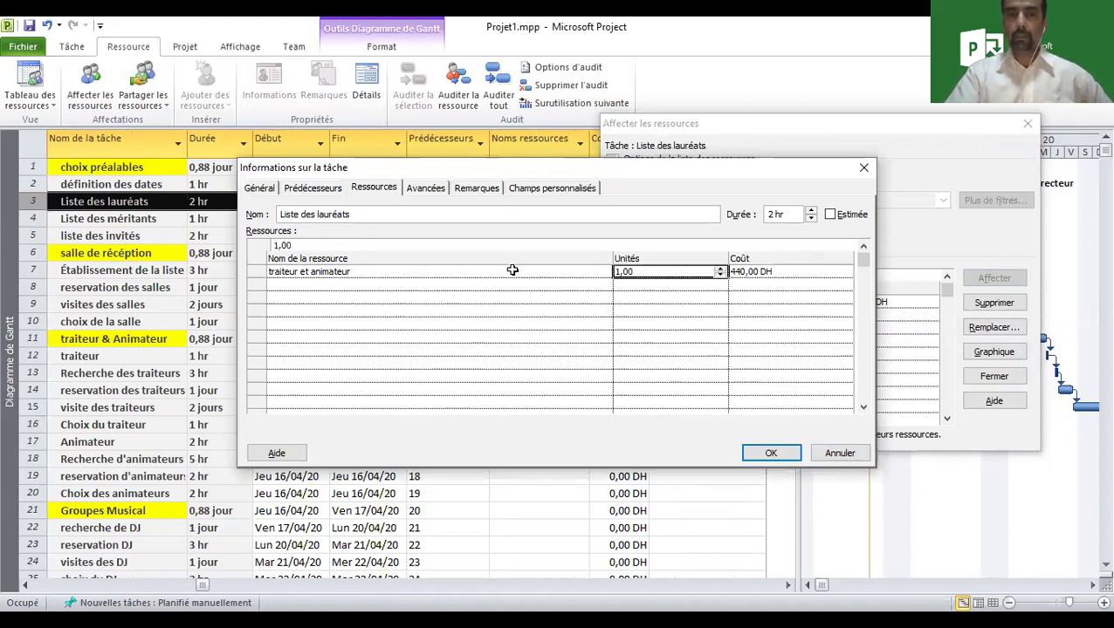
{"action": "left_click", "coordinate": [842, 271]}
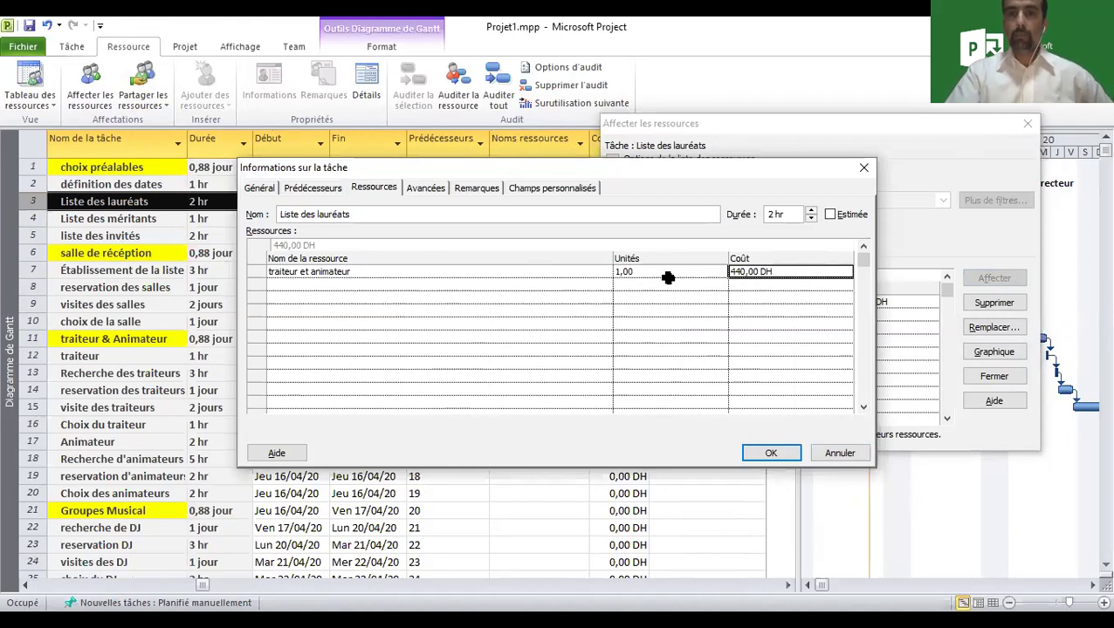
{"action": "left_click", "coordinate": [839, 454]}
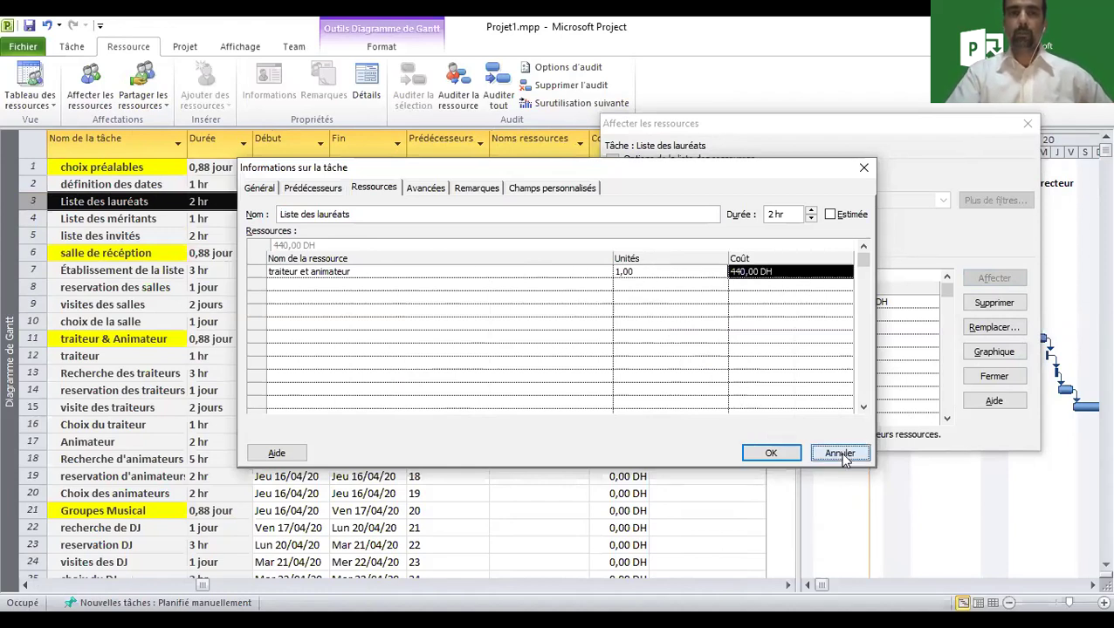
Close the resource assignment dialog and switch to the task usage view (Utilisation des tâches).
{"action": "left_click", "coordinate": [1028, 128]}
{"action": "left_click", "coordinate": [218, 234]}
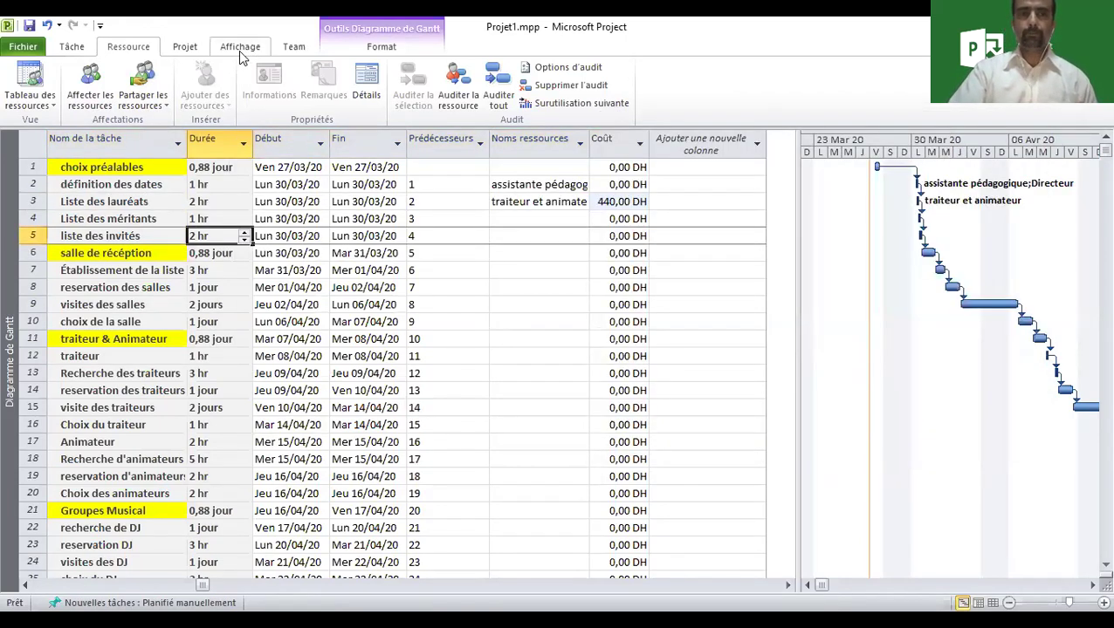
{"action": "left_click", "coordinate": [50, 106]}
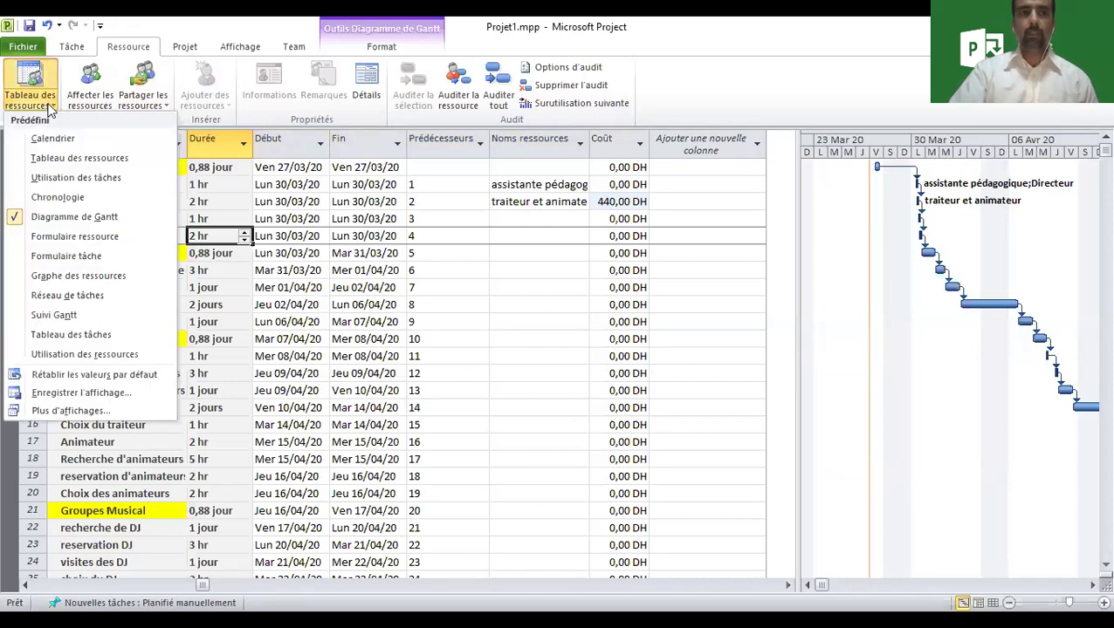
{"action": "left_click", "coordinate": [80, 178]}
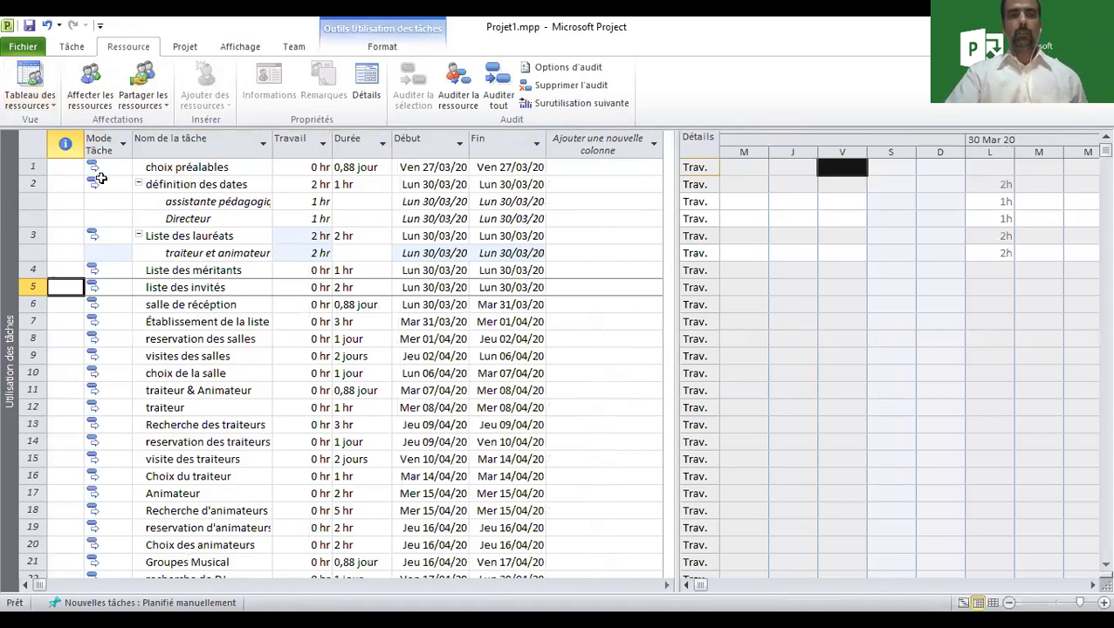
Examine the resources listed under définition des dates and Liste des lauréats in the task usage table.
{"action": "left_click", "coordinate": [170, 185]}
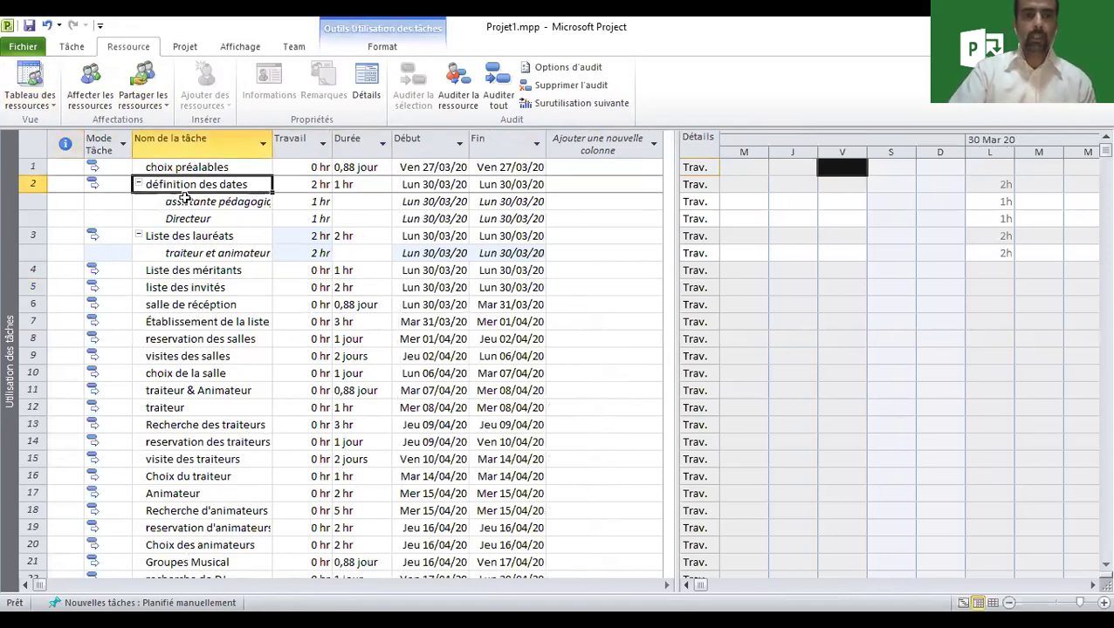
{"action": "left_click", "coordinate": [187, 203]}
{"action": "left_click", "coordinate": [188, 218]}
{"action": "left_click", "coordinate": [185, 236]}
{"action": "left_click", "coordinate": [199, 257]}
{"action": "left_click", "coordinate": [187, 236]}
{"action": "left_click", "coordinate": [206, 255]}
{"action": "left_click", "coordinate": [202, 184]}
{"action": "left_click", "coordinate": [205, 201]}
{"action": "left_click", "coordinate": [206, 216]}
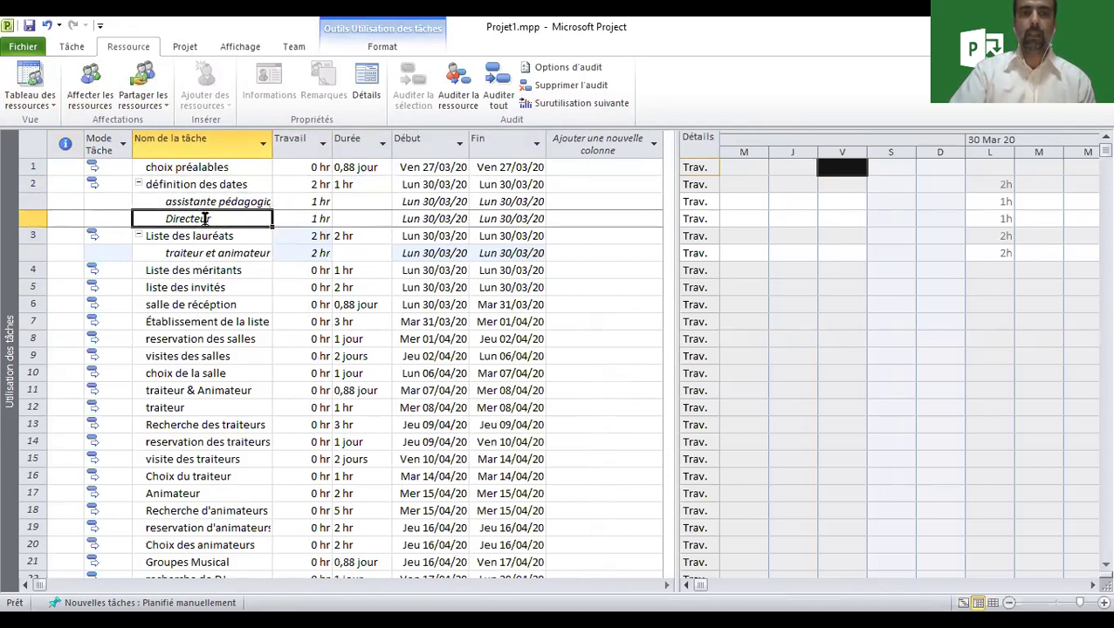
Widen the timesheet to inspect the assigned work hours for 30 March, and restore more room for the task table.
{"action": "left_click_drag", "start_coordinate": [676, 249], "coordinate": [487, 252]}
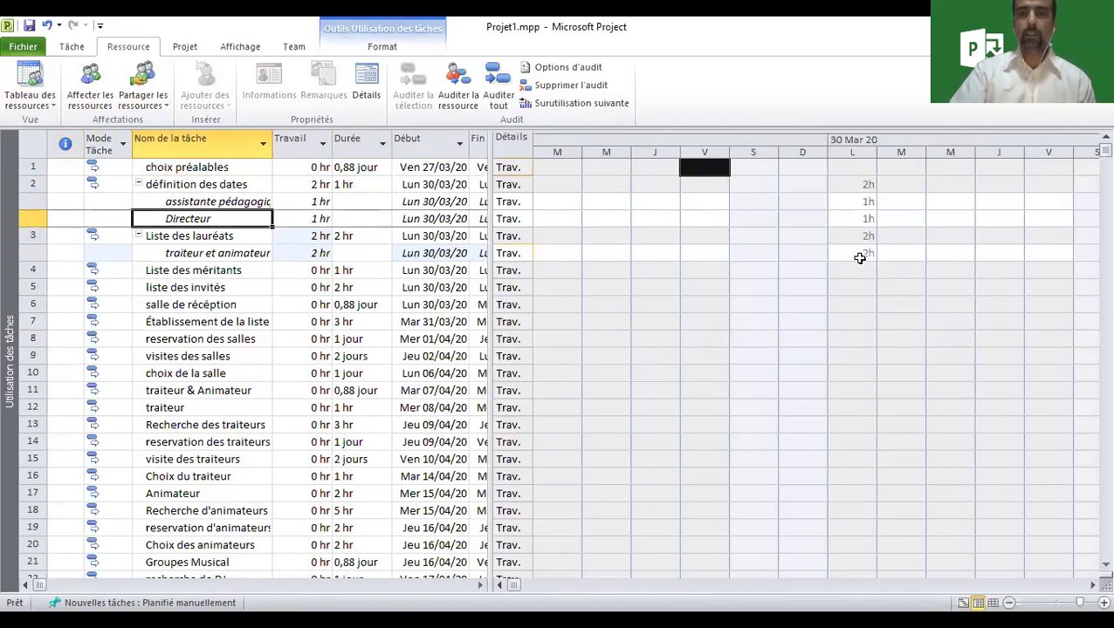
{"action": "left_click", "coordinate": [851, 183]}
{"action": "left_click", "coordinate": [850, 201]}
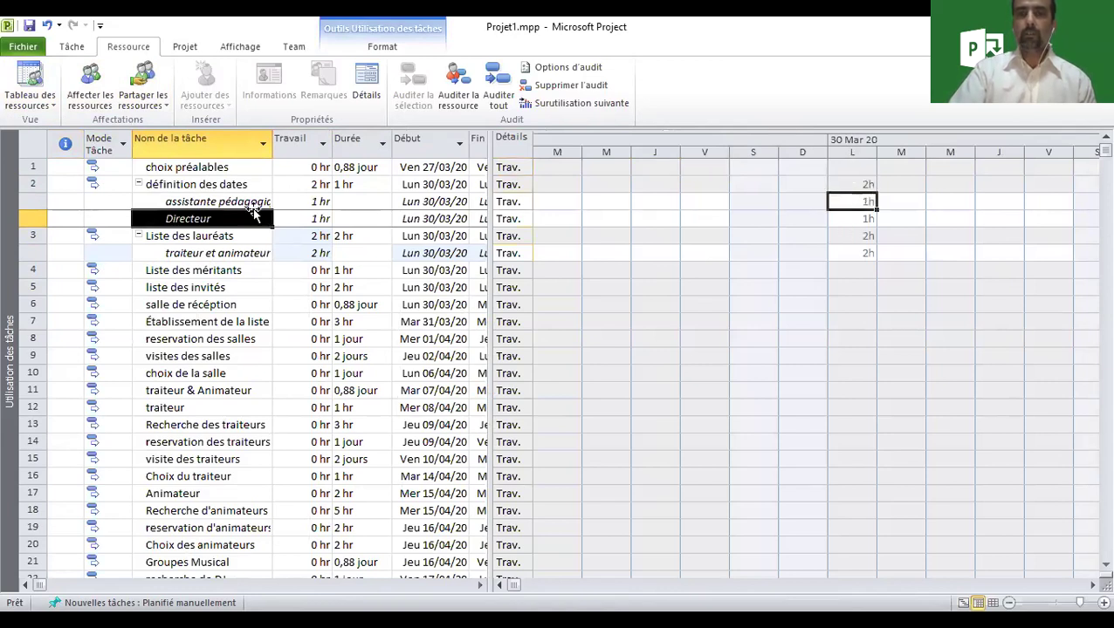
{"action": "left_click", "coordinate": [851, 201]}
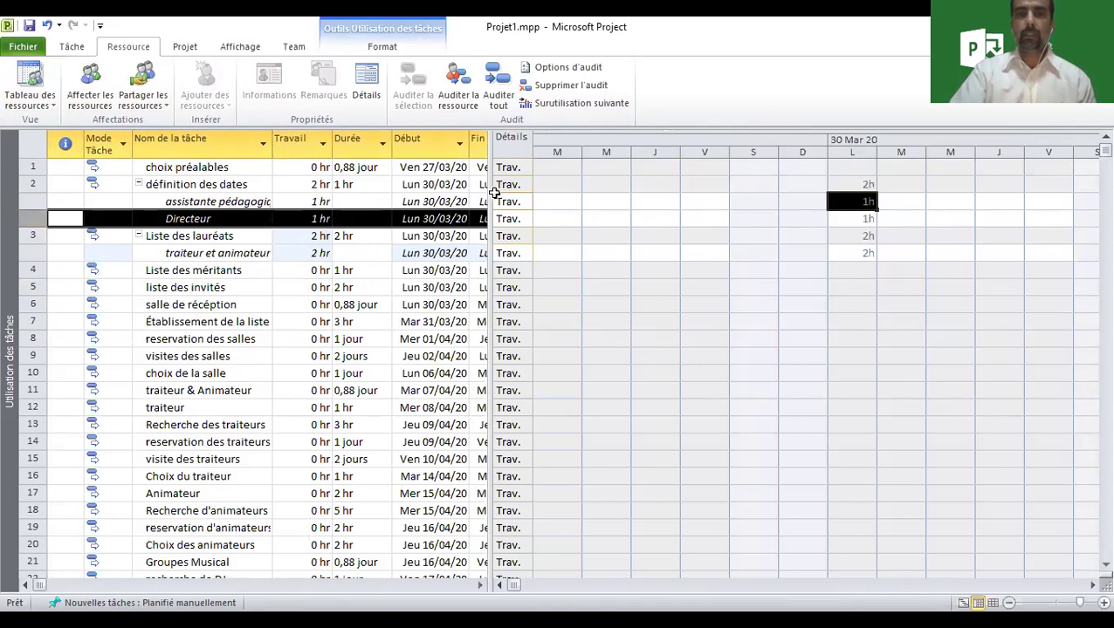
{"action": "left_click_drag", "start_coordinate": [489, 190], "coordinate": [587, 190]}
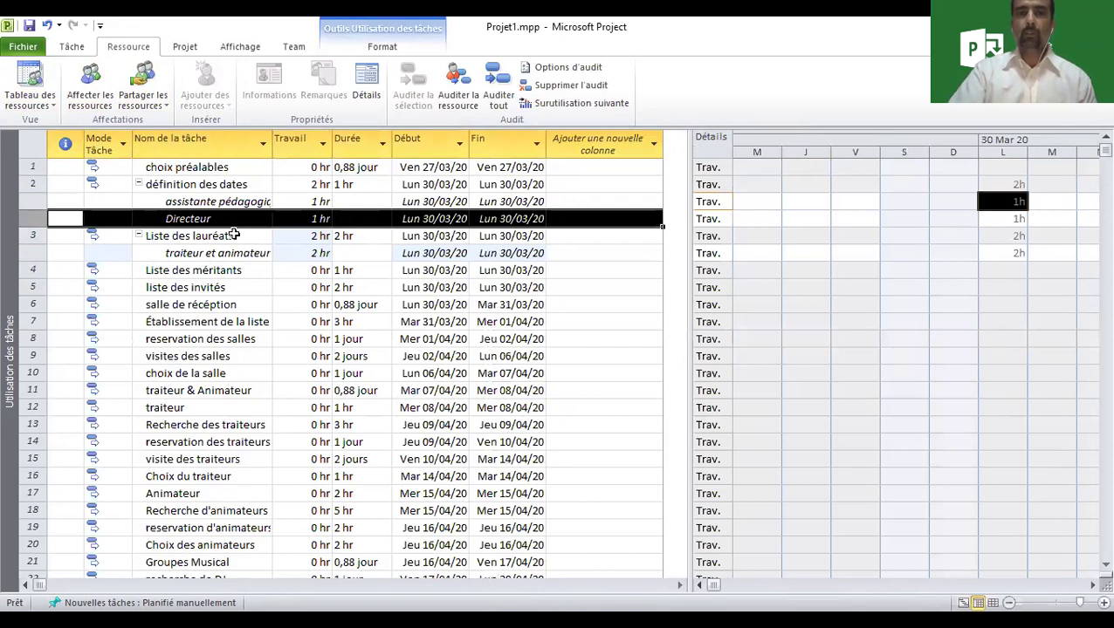
{"action": "left_click", "coordinate": [238, 253]}
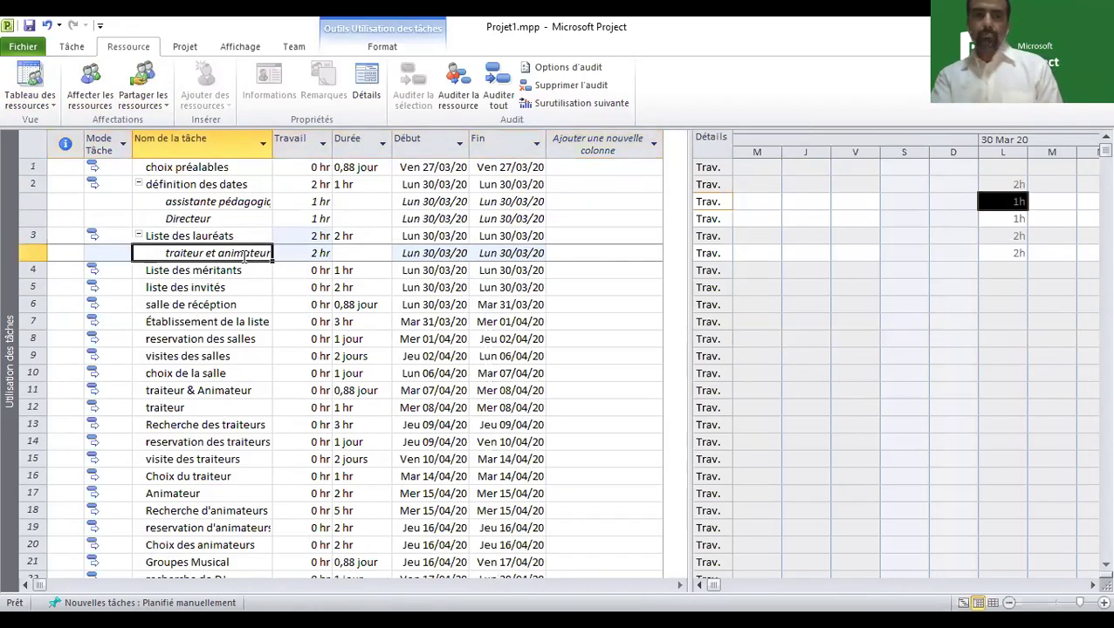